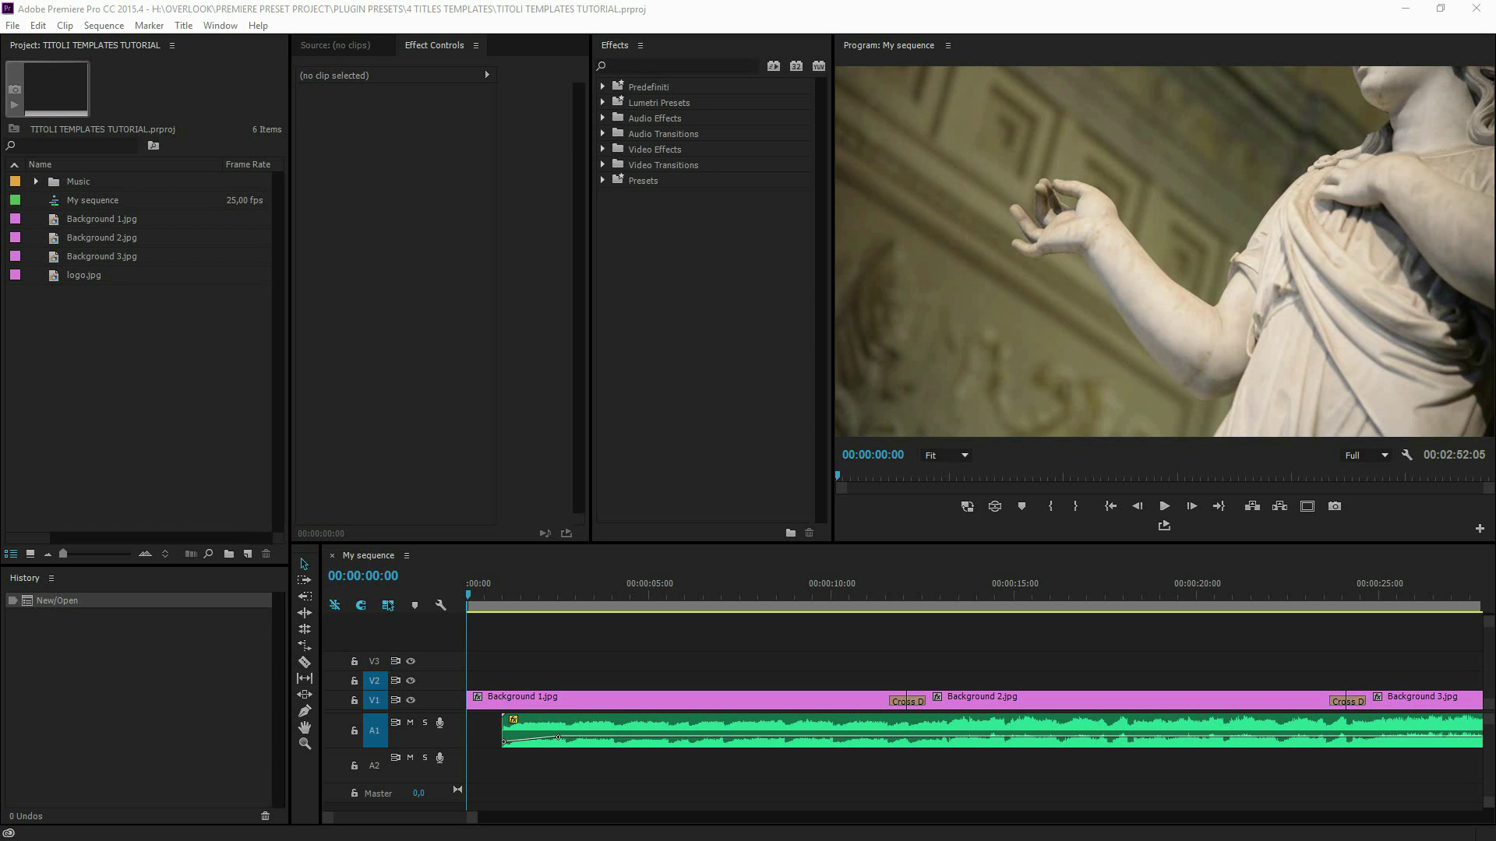
# Step: Import TITLE TEMPLATES.prproj into the project, keeping Import Entire Project
pyautogui.rightClick(92, 345)
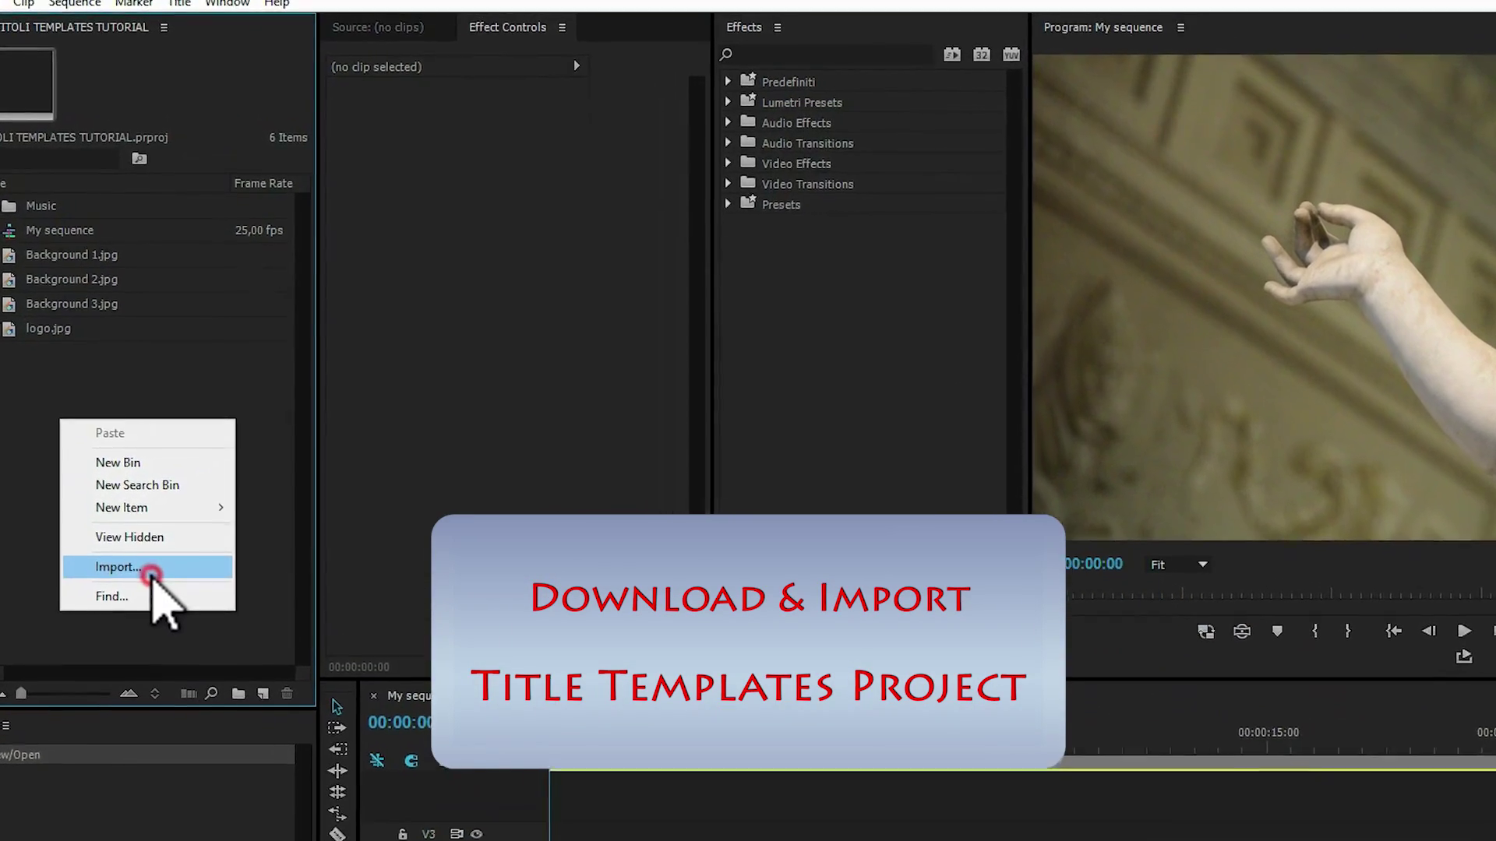
pyautogui.click(129, 527)
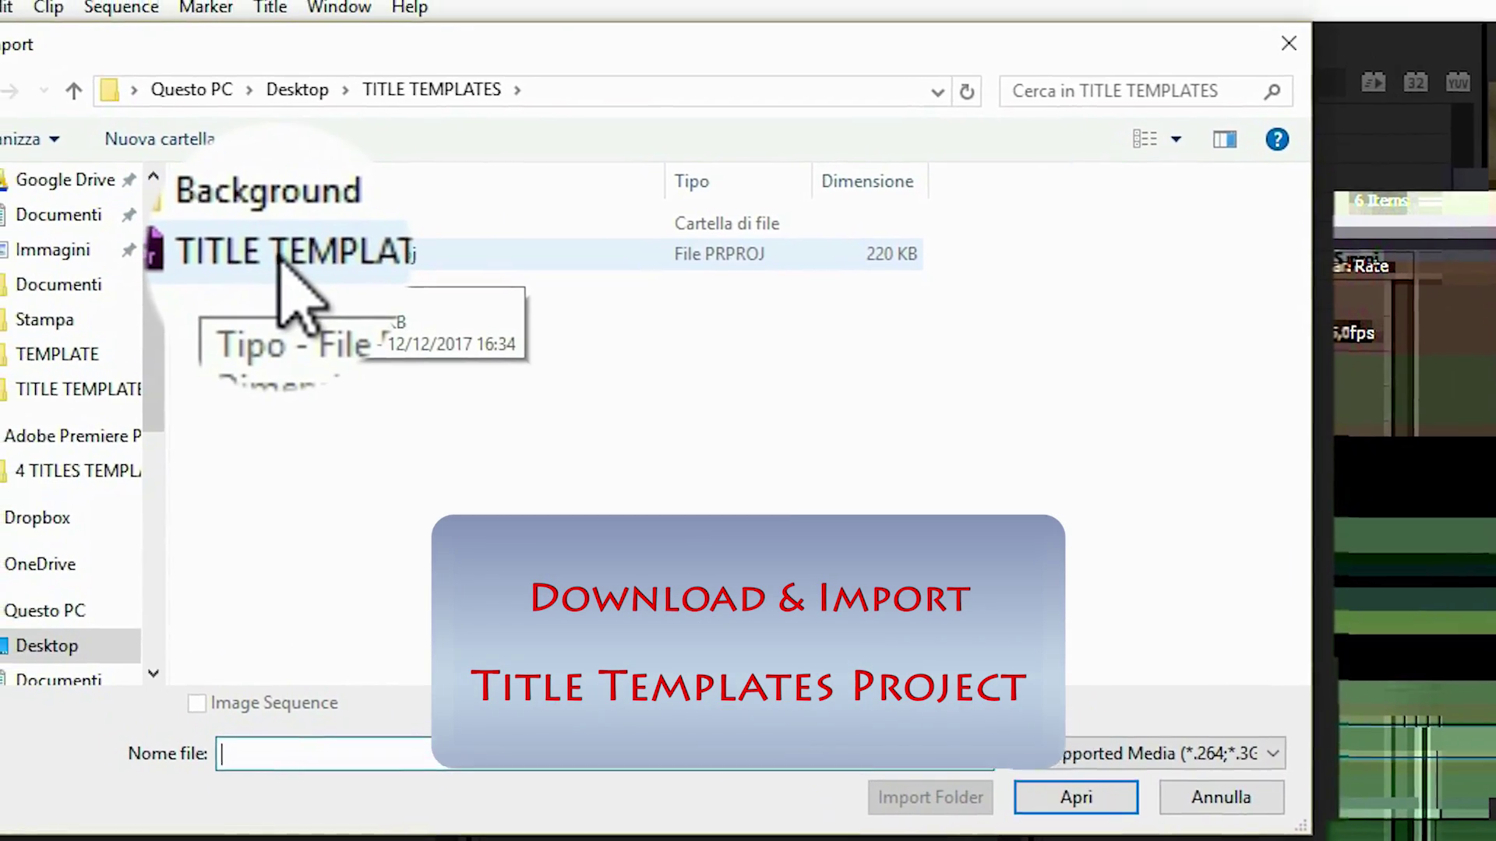
pyautogui.doubleClick(281, 250)
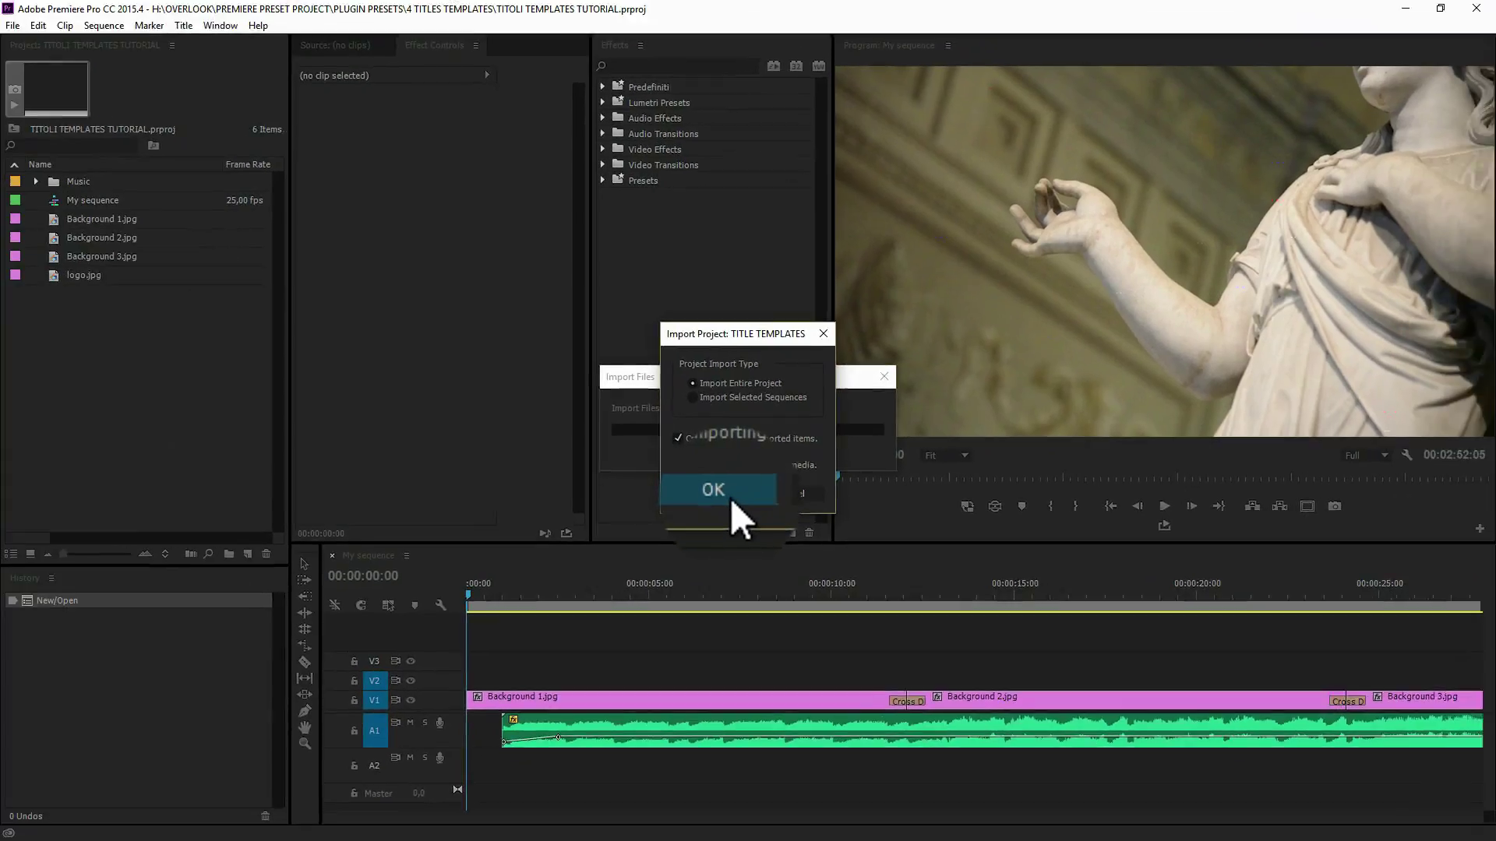
pyautogui.click(690, 540)
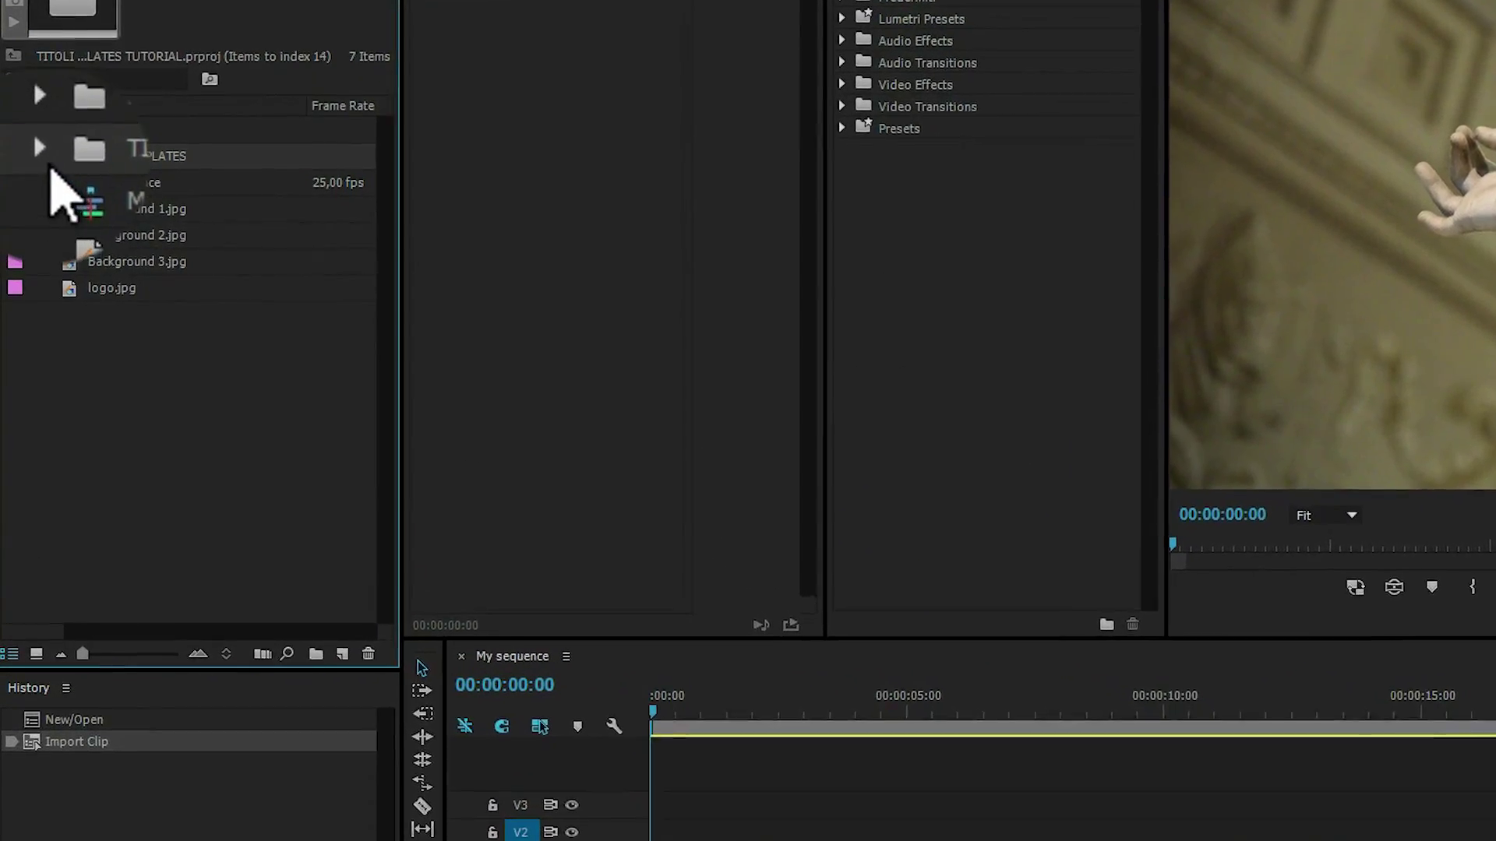
# Step: Expand the TITLE TEMPLATES, CIRCLE, RECTANGLE, Circle 1 and Circle 2 bins
pyautogui.click(42, 142)
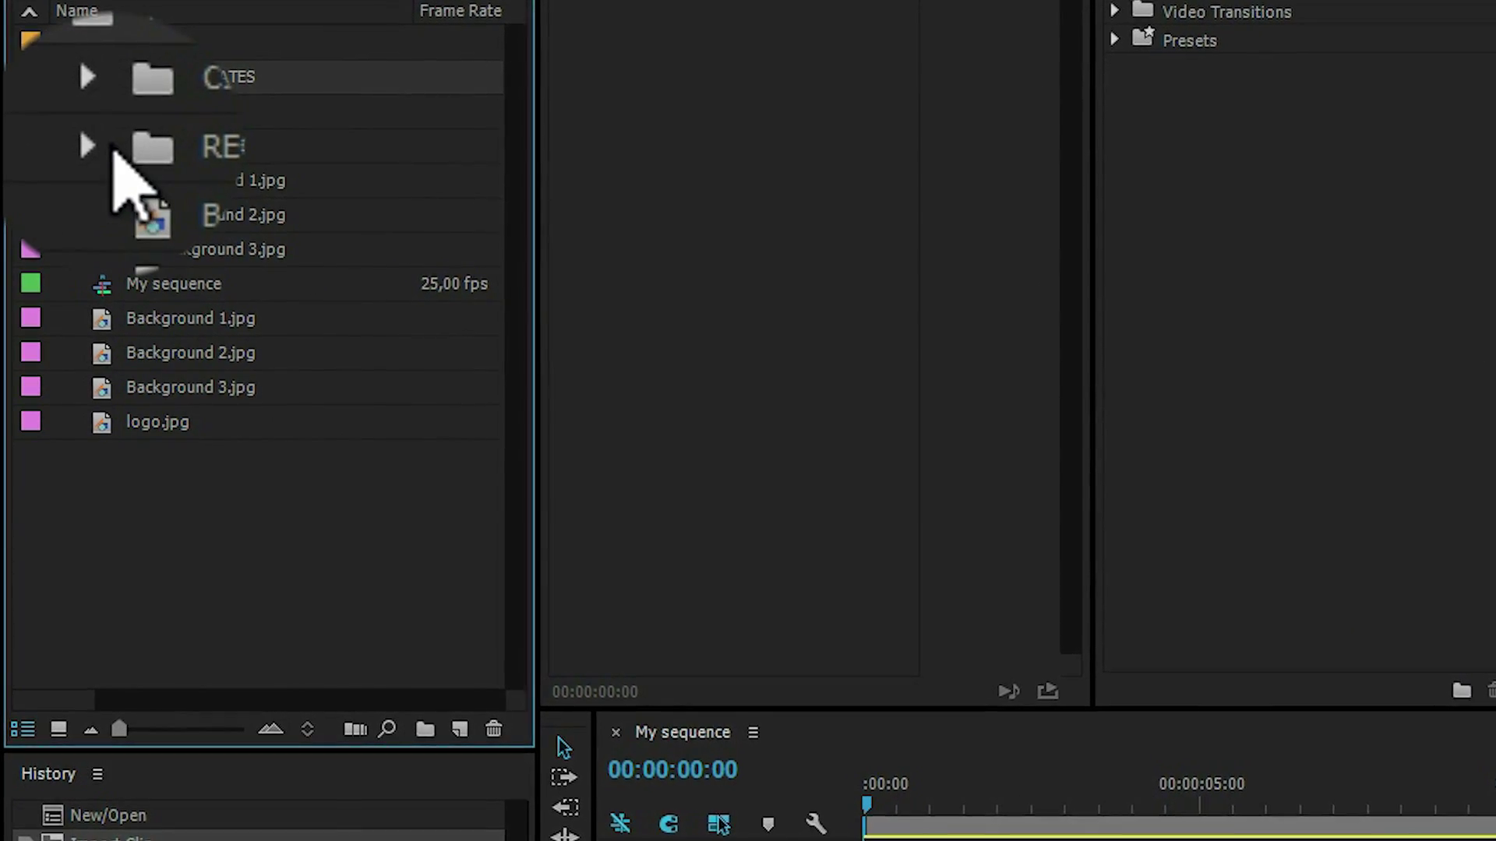
pyautogui.click(101, 106)
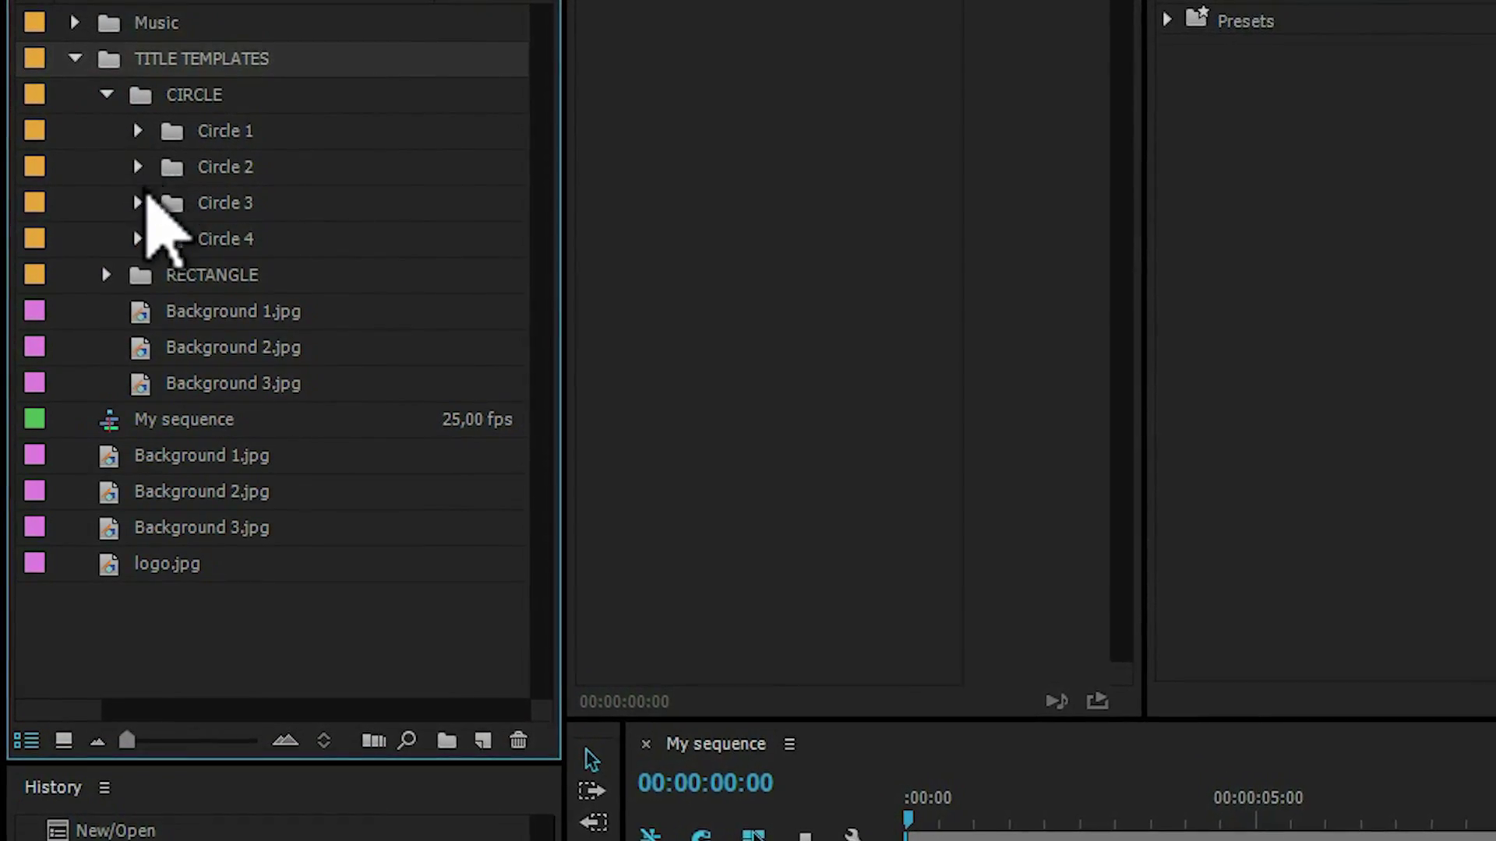
pyautogui.click(107, 273)
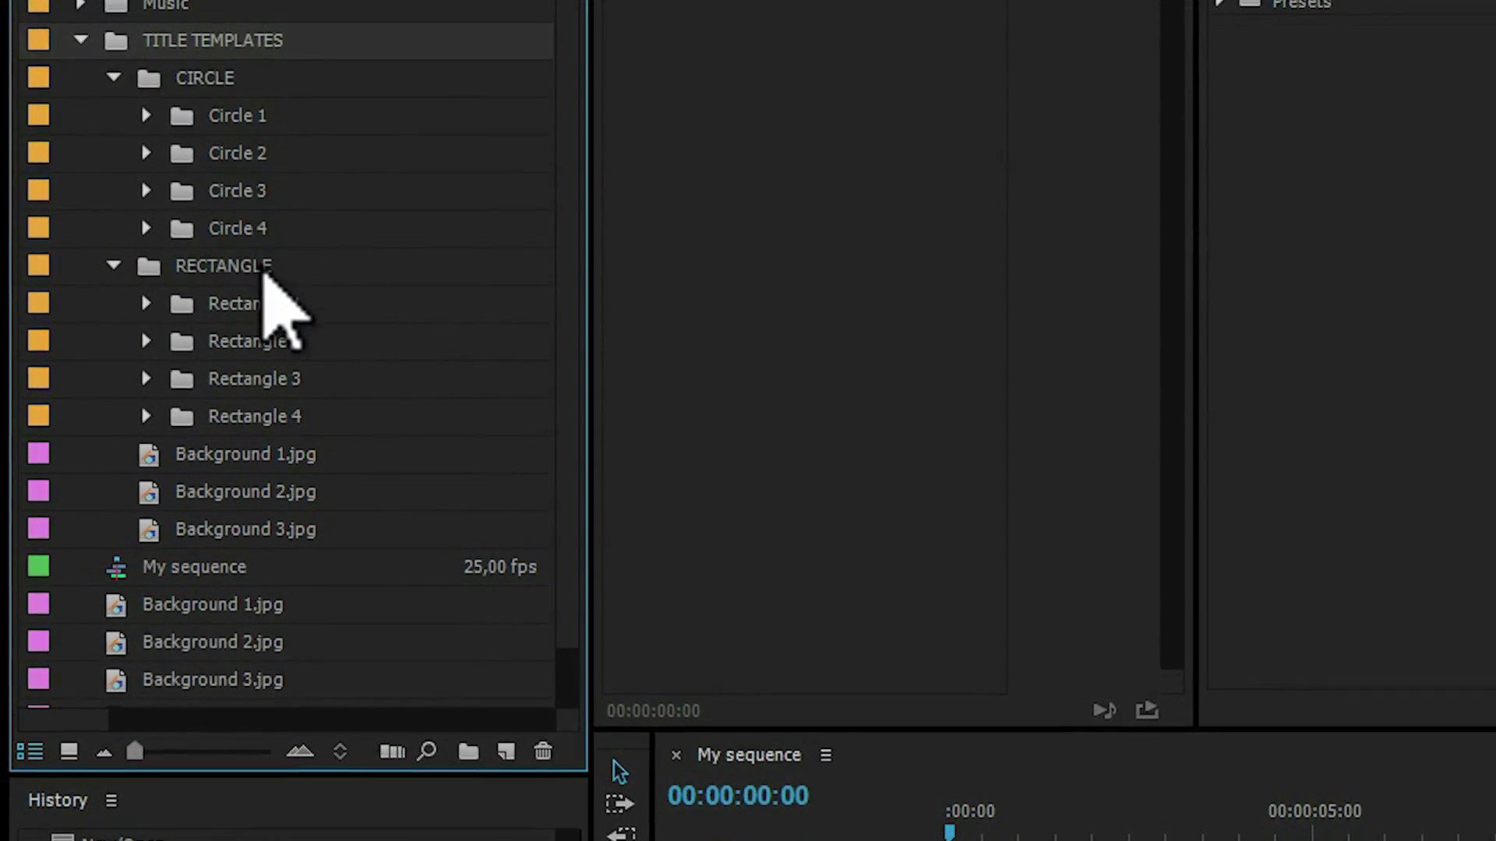
pyautogui.click(149, 112)
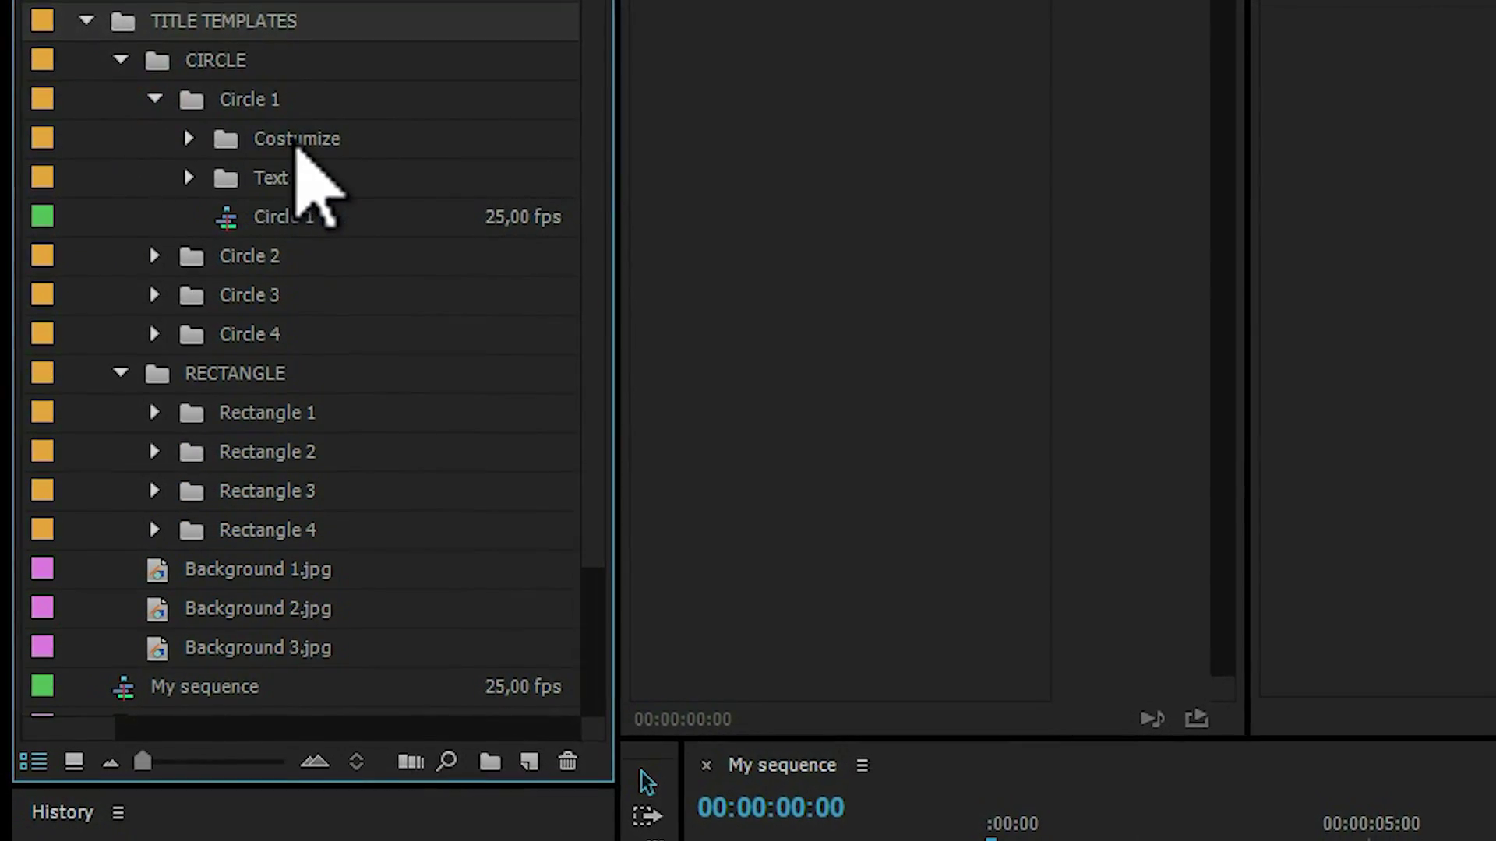
pyautogui.click(157, 253)
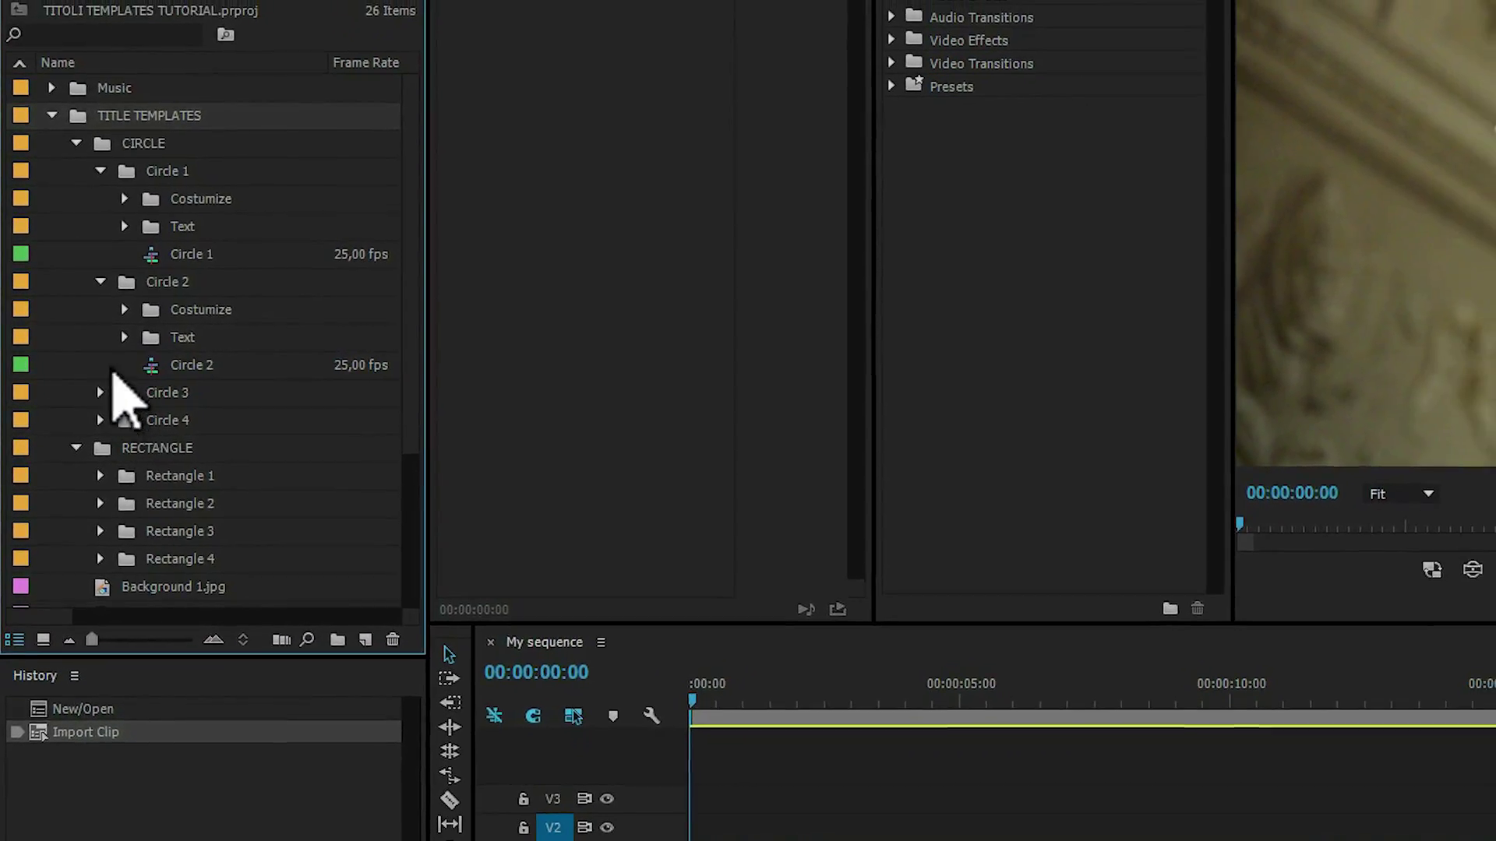
# Step: Open and play the Circle 1 and Circle 2 title sequences
pyautogui.doubleClick(131, 269)
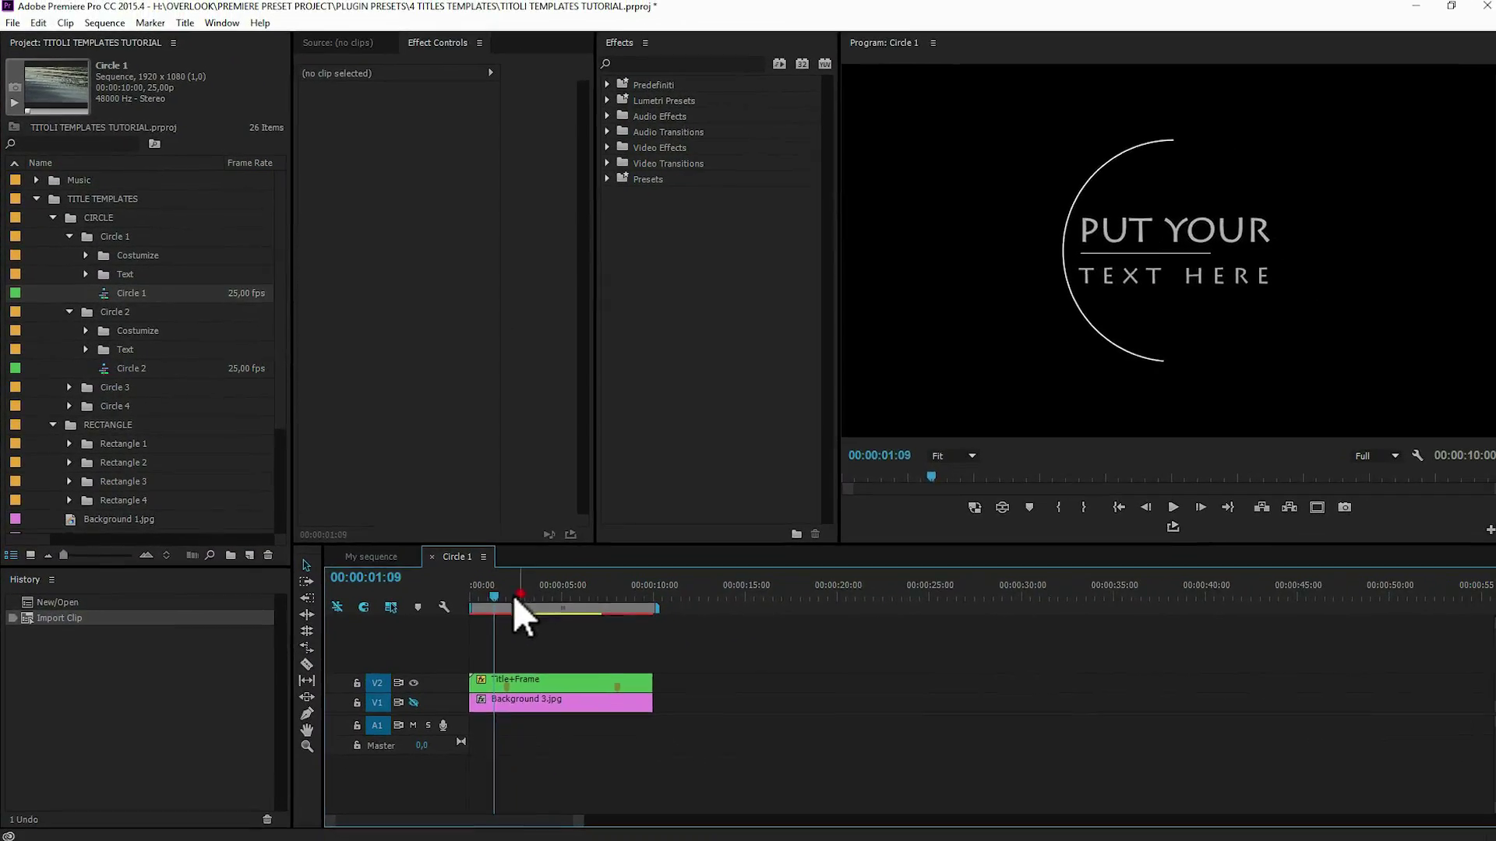
pyautogui.press('Home')
pyautogui.press('space')
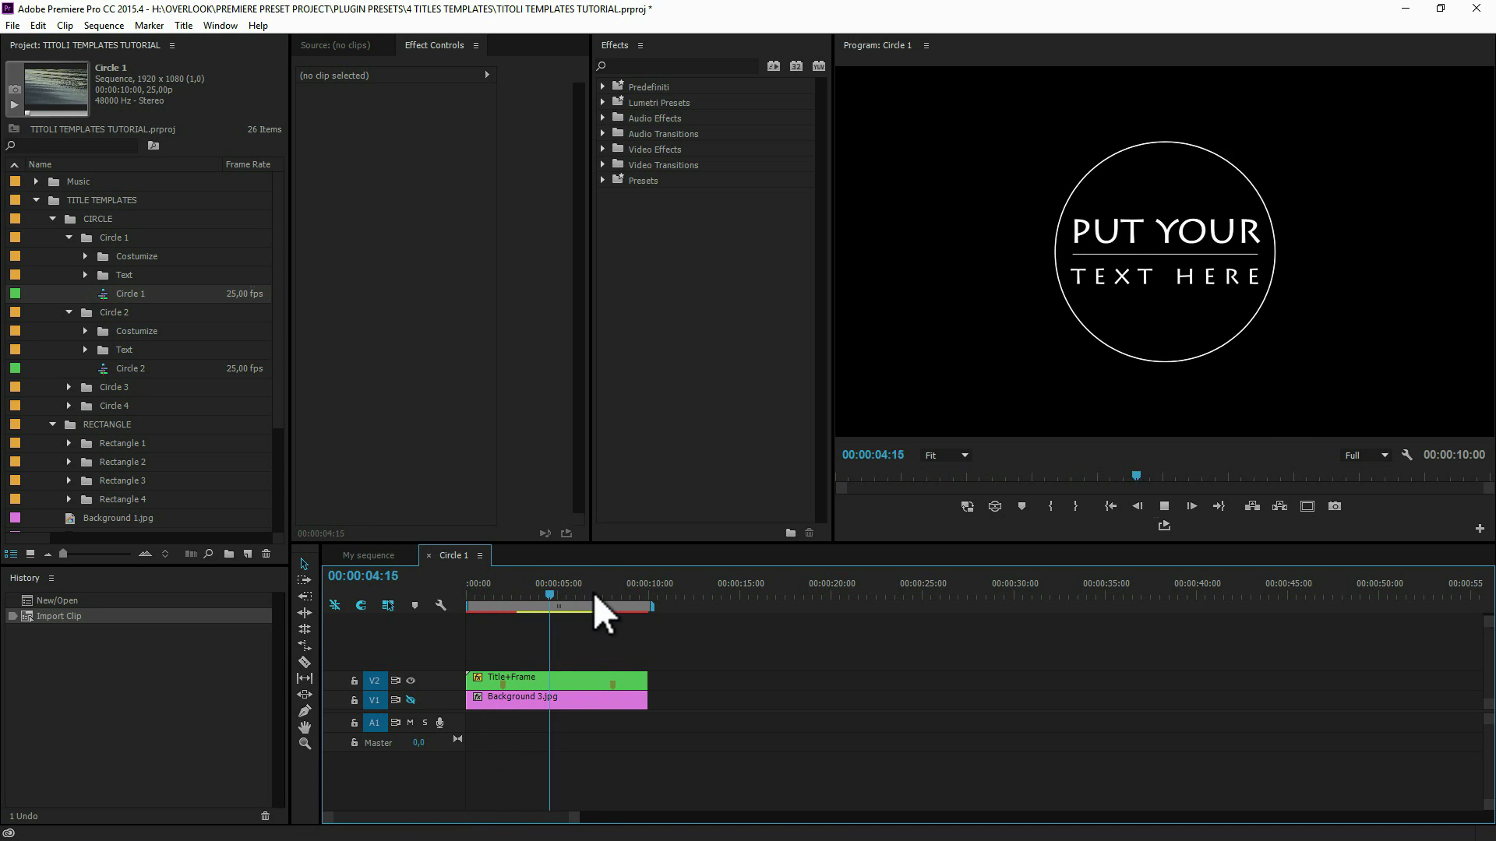
pyautogui.click(592, 593)
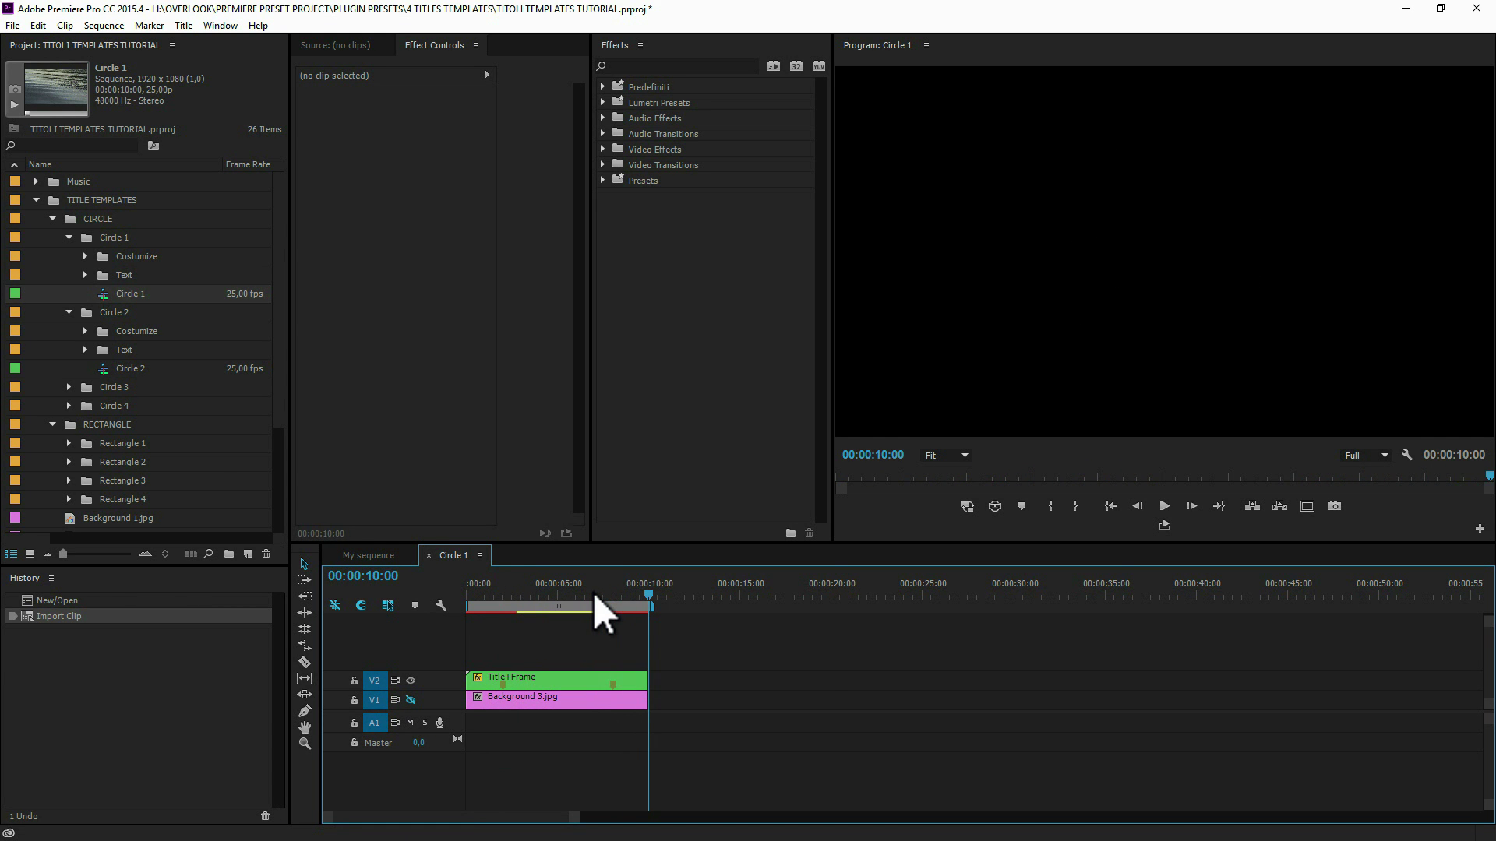
pyautogui.doubleClick(130, 369)
pyautogui.press('Home')
pyautogui.press('space')
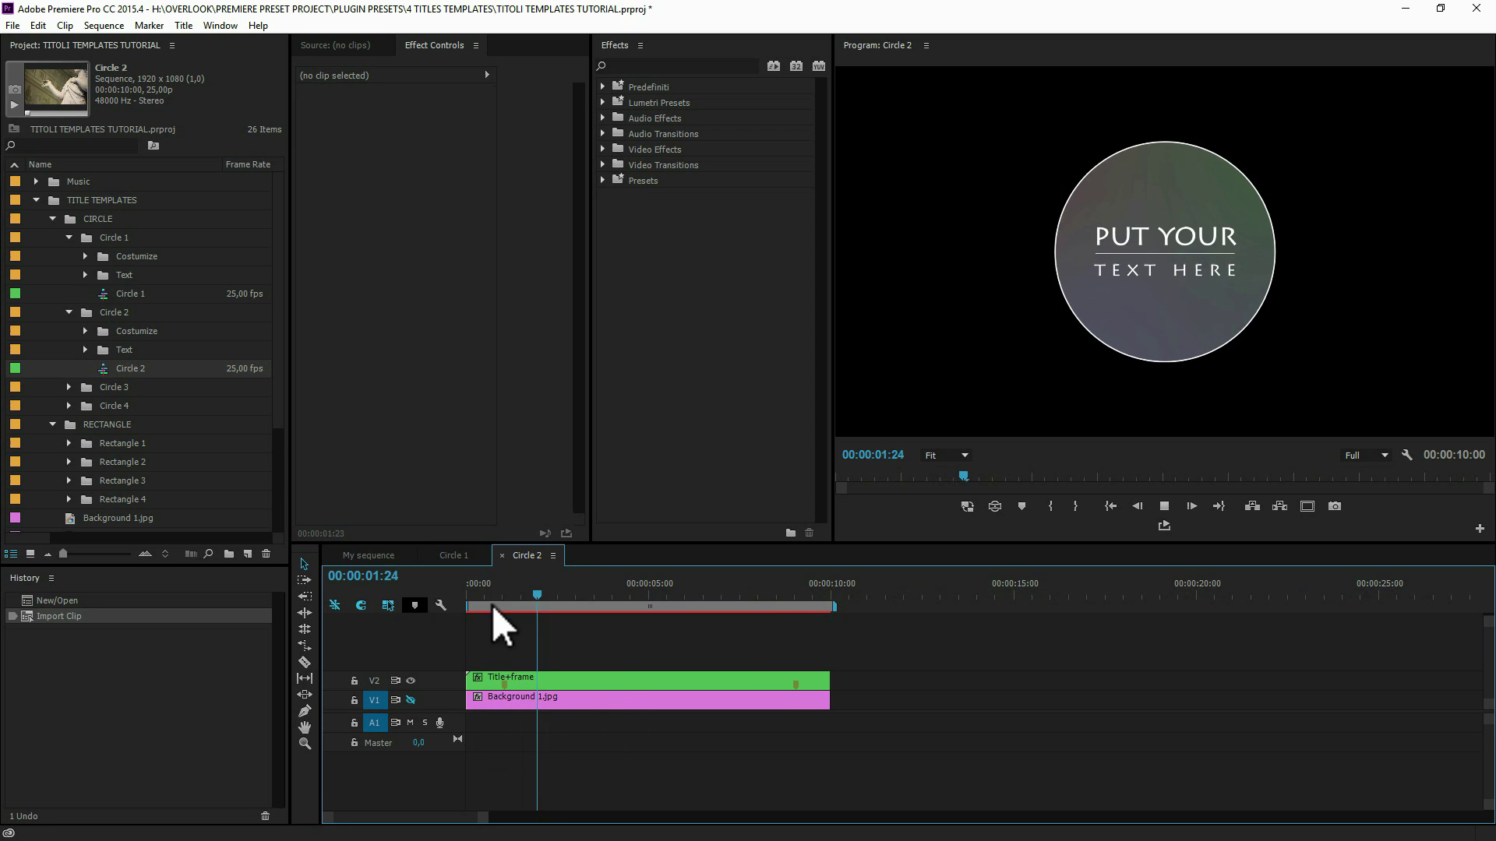
# Step: Expand the Circle 3 bin, then open and play the Circle 3 sequence
pyautogui.click(784, 588)
pyautogui.click(68, 387)
pyautogui.doubleClick(131, 443)
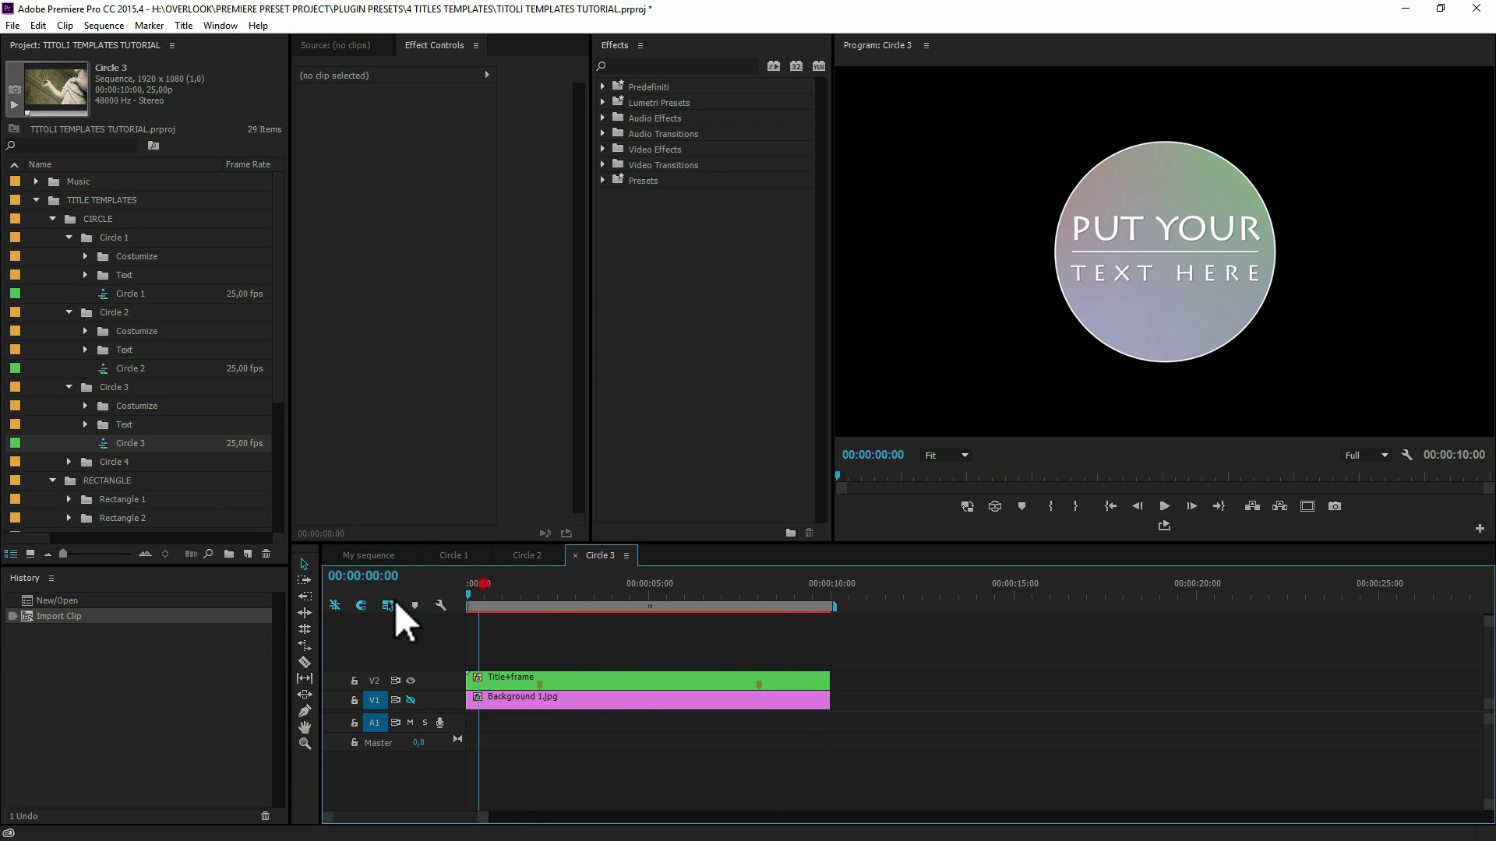
pyautogui.press('space')
pyautogui.click(751, 590)
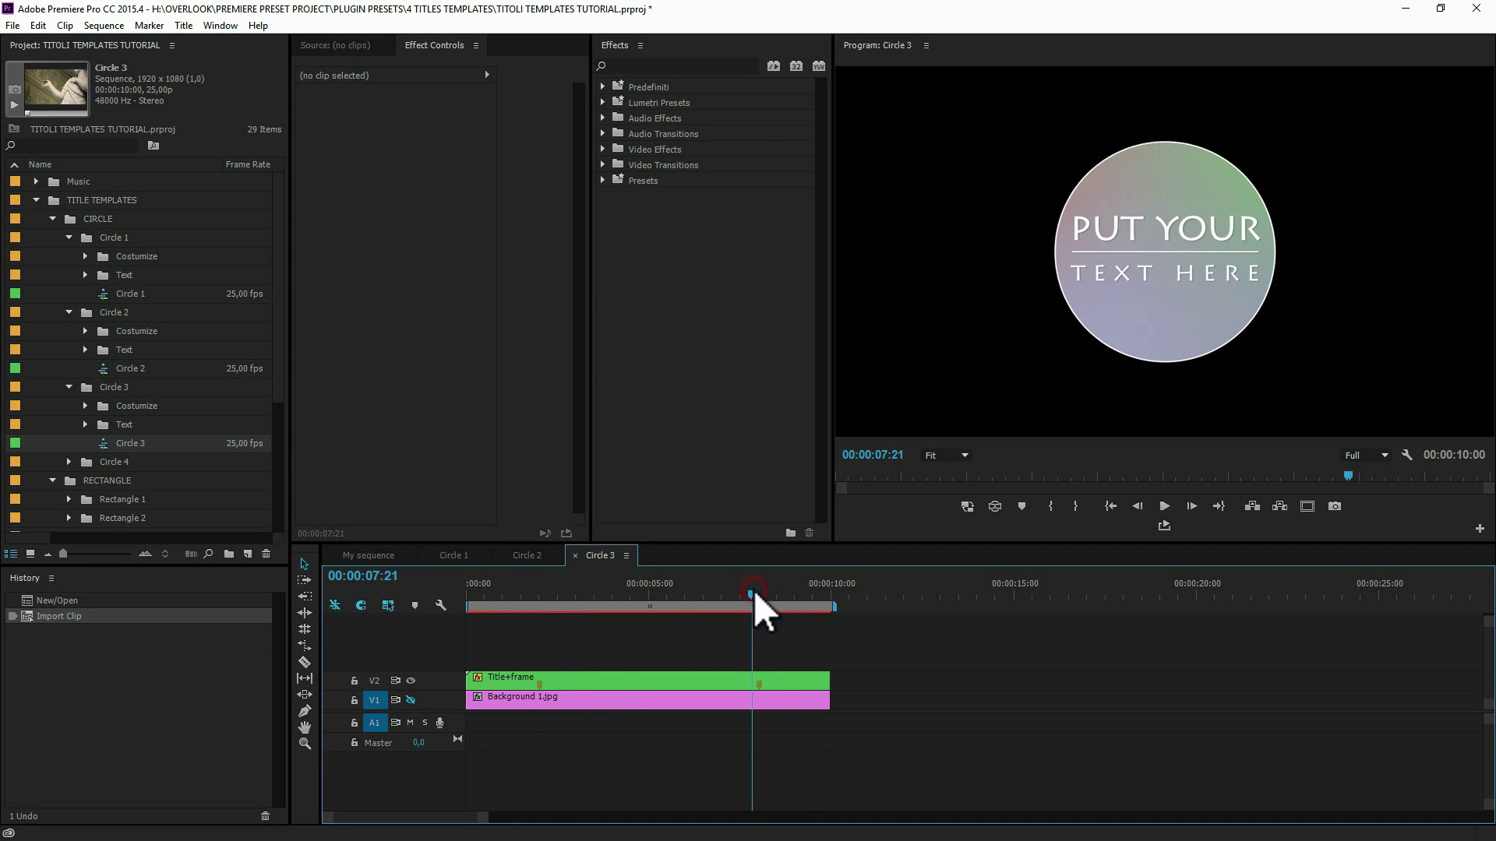
# Step: Open and play Circle 4, then collapse the Circle 1–3 bins
pyautogui.click(68, 462)
pyautogui.doubleClick(130, 481)
pyautogui.press('space')
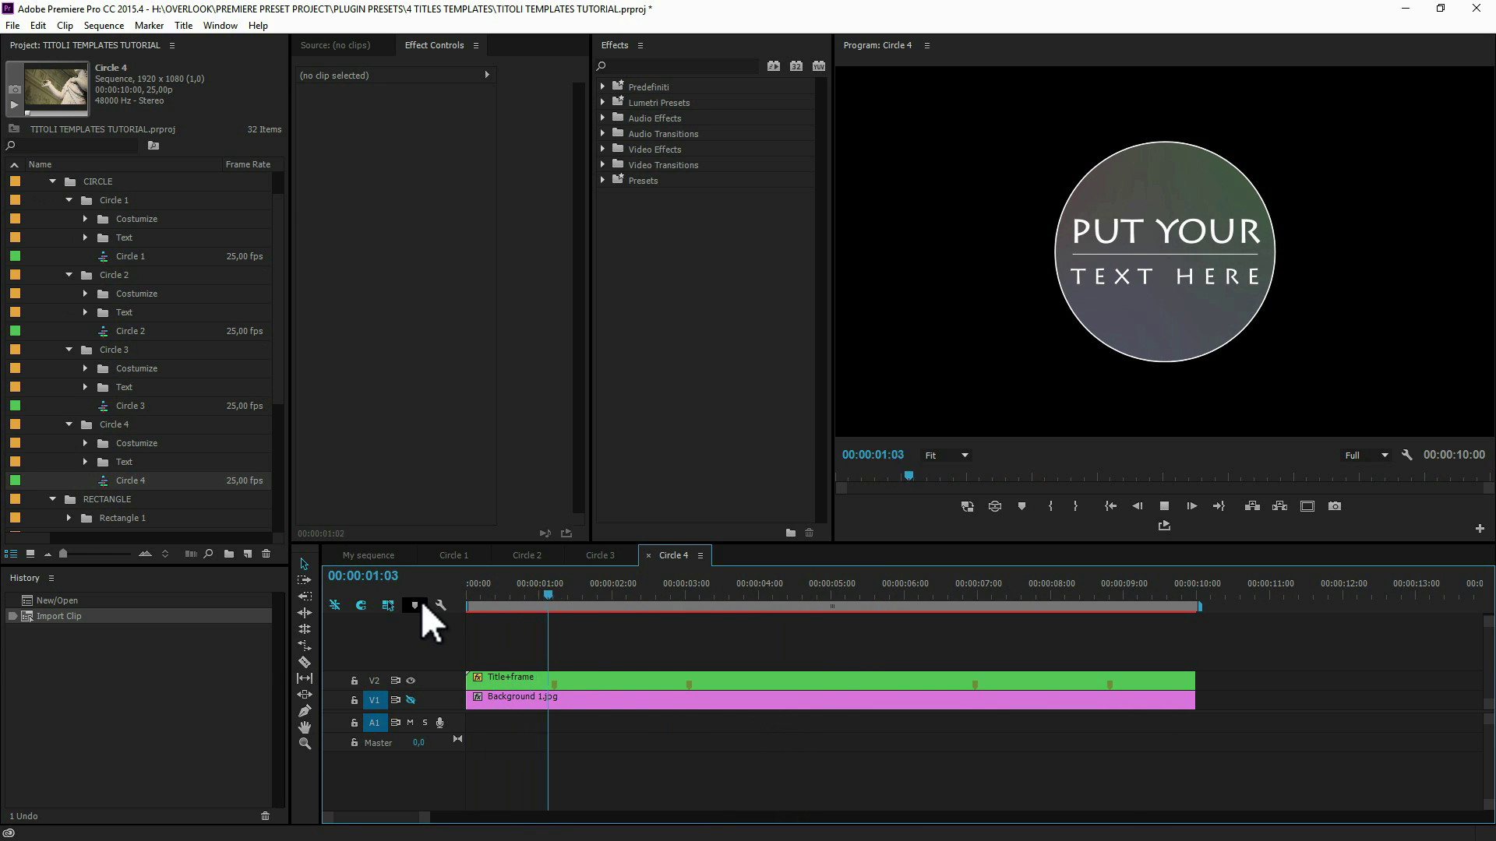
pyautogui.click(68, 202)
pyautogui.click(68, 219)
pyautogui.click(67, 238)
# Step: Open and play Rectangle 1, toggling its background image track on and off
pyautogui.click(69, 312)
pyautogui.doubleClick(138, 368)
pyautogui.press('space')
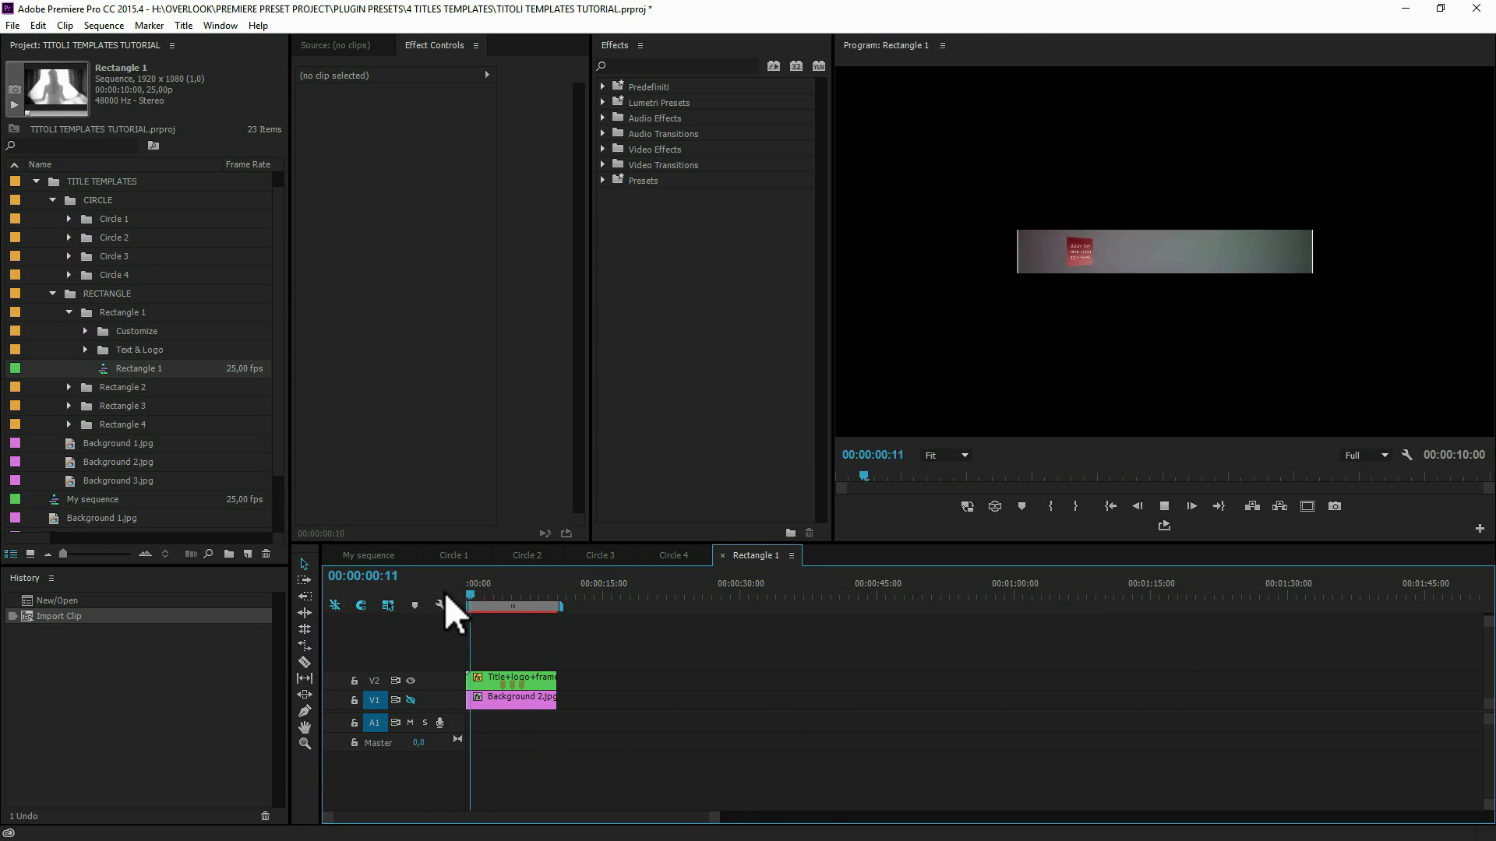
pyautogui.click(410, 700)
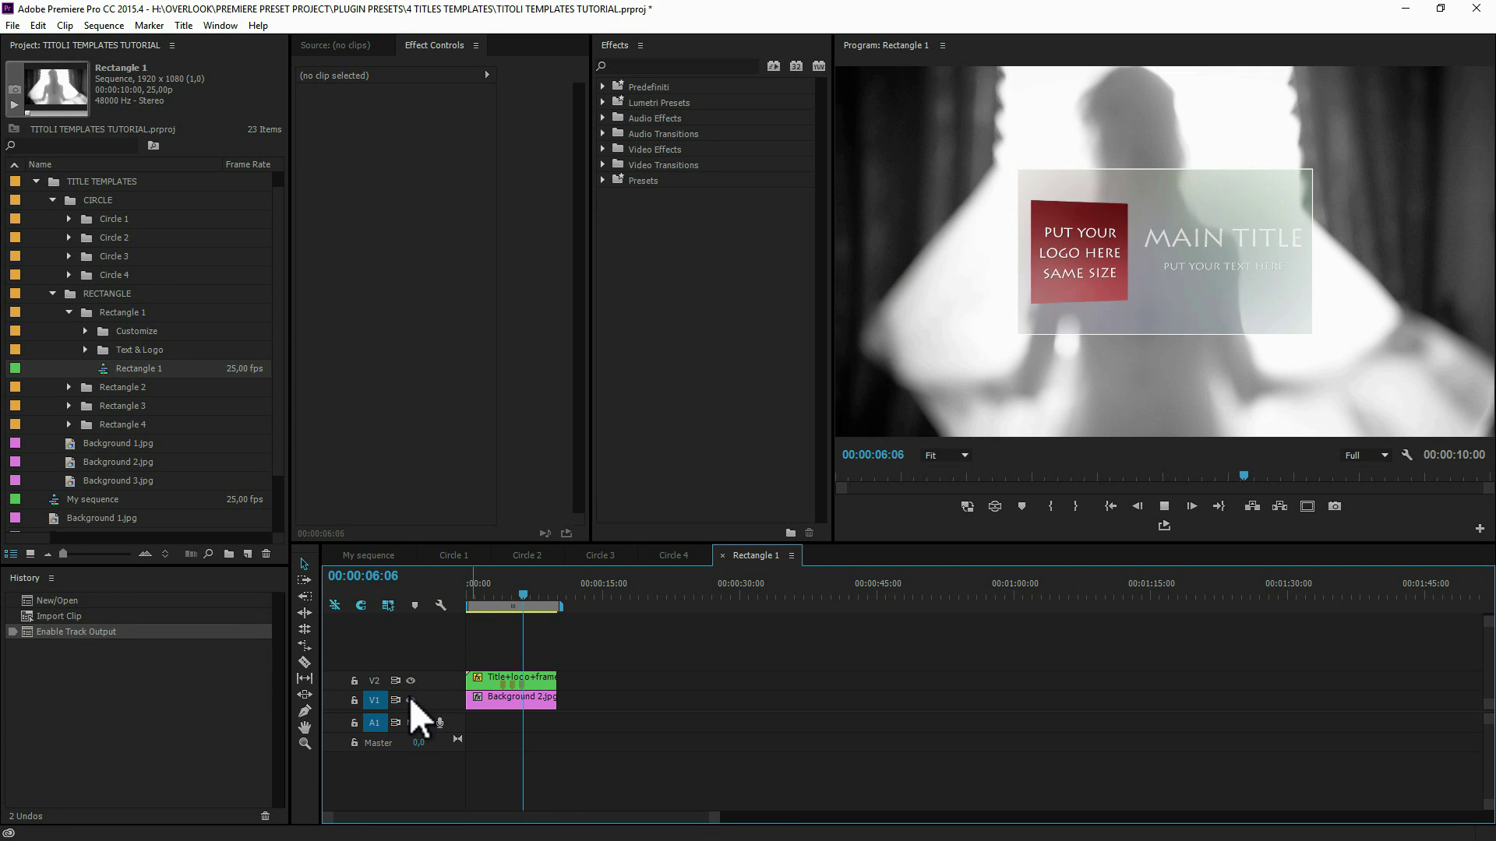
pyautogui.click(410, 699)
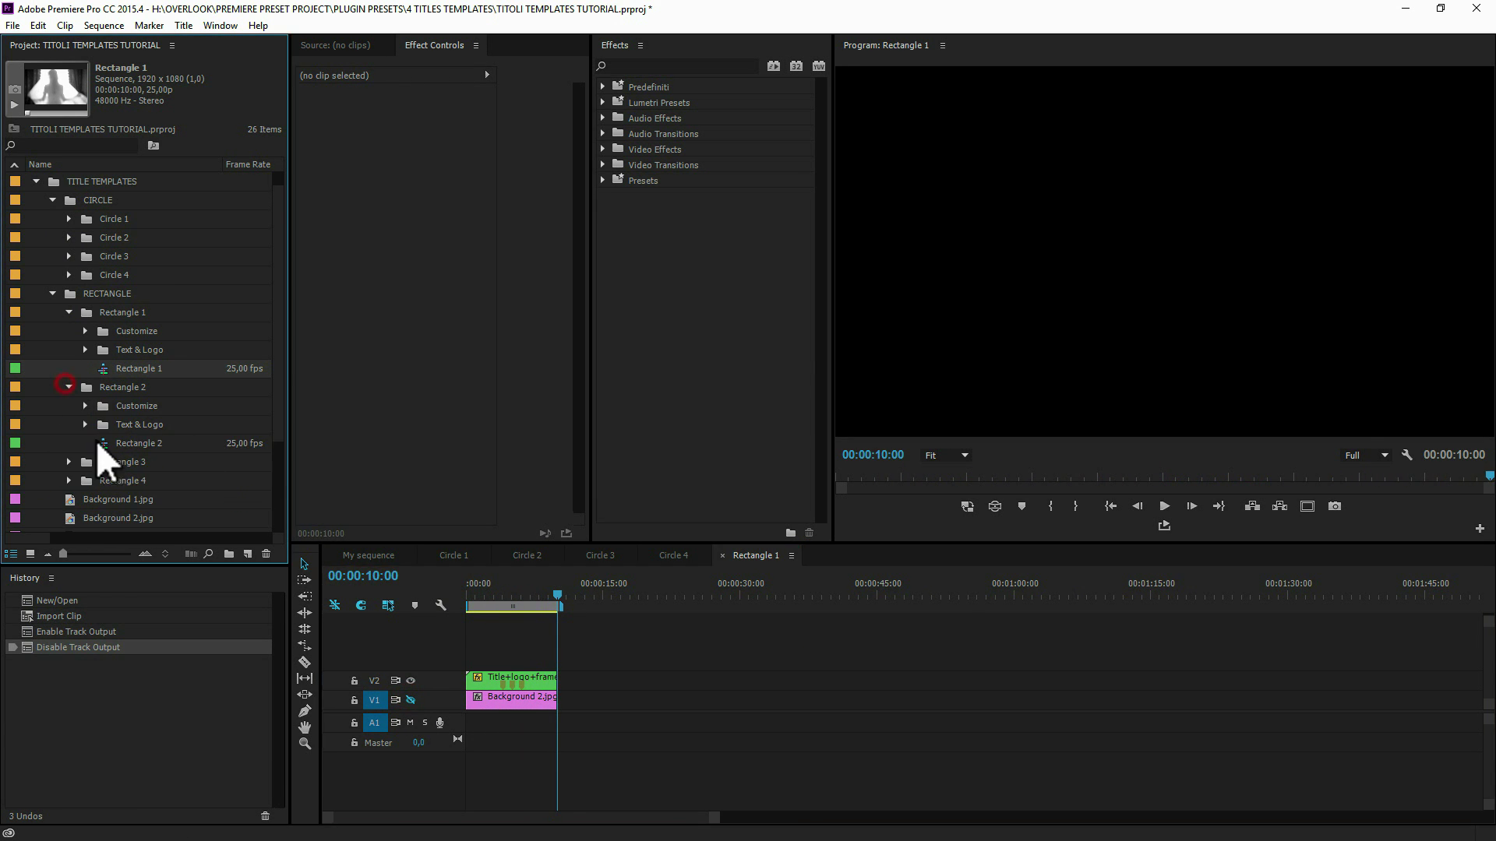
# Step: Open Rectangle 2, then preview Rectangle 3 with its background image shown
pyautogui.doubleClick(131, 443)
pyautogui.click(472, 583)
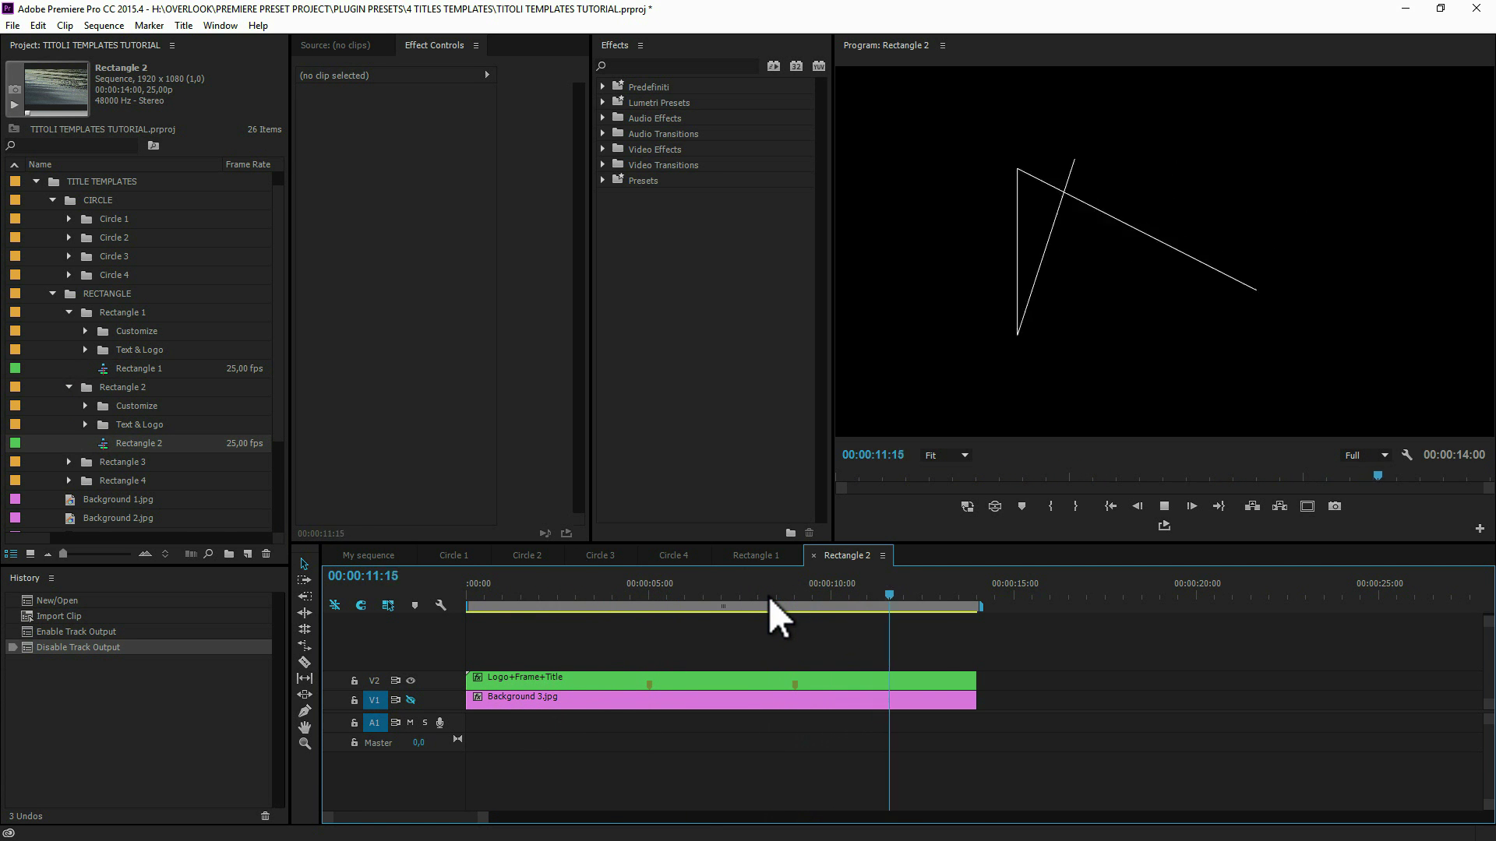
pyautogui.click(68, 462)
pyautogui.press('space')
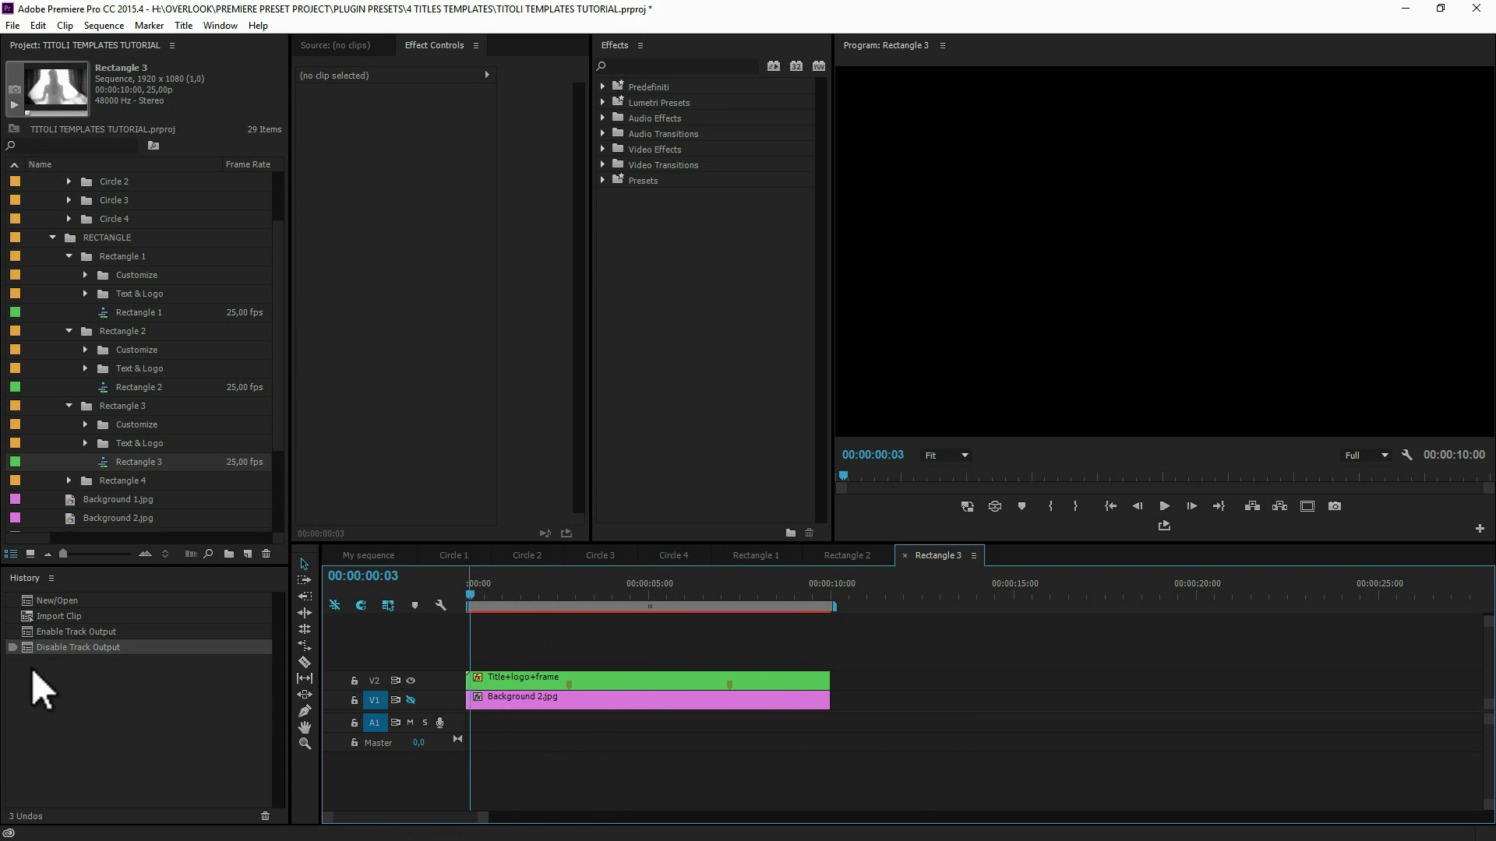
pyautogui.click(411, 699)
pyautogui.press('space')
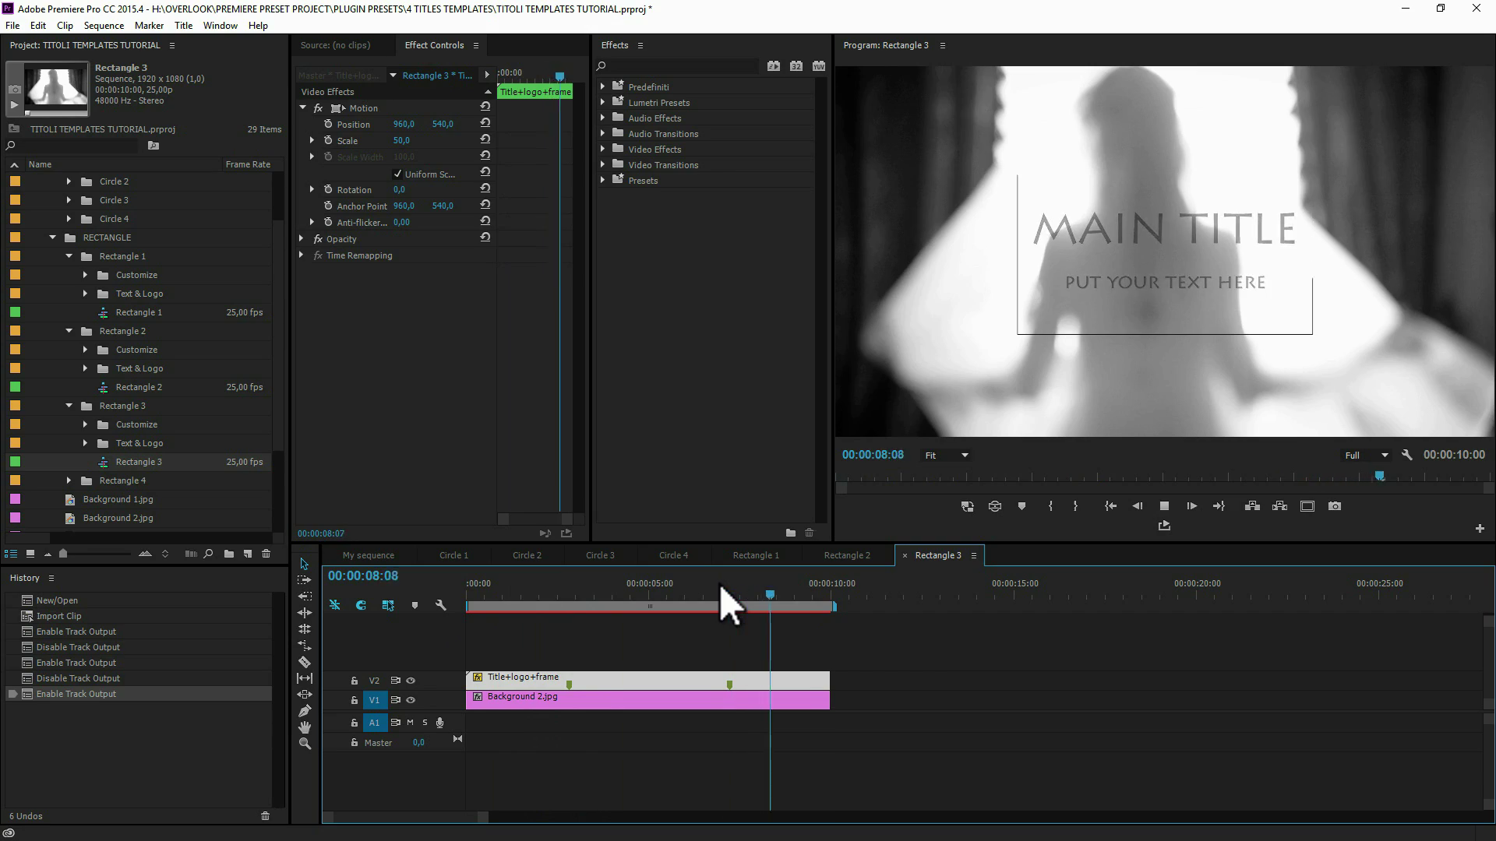
# Step: Open Rectangle 4, fit it in the timeline and scrub to about 3 seconds
pyautogui.click(69, 481)
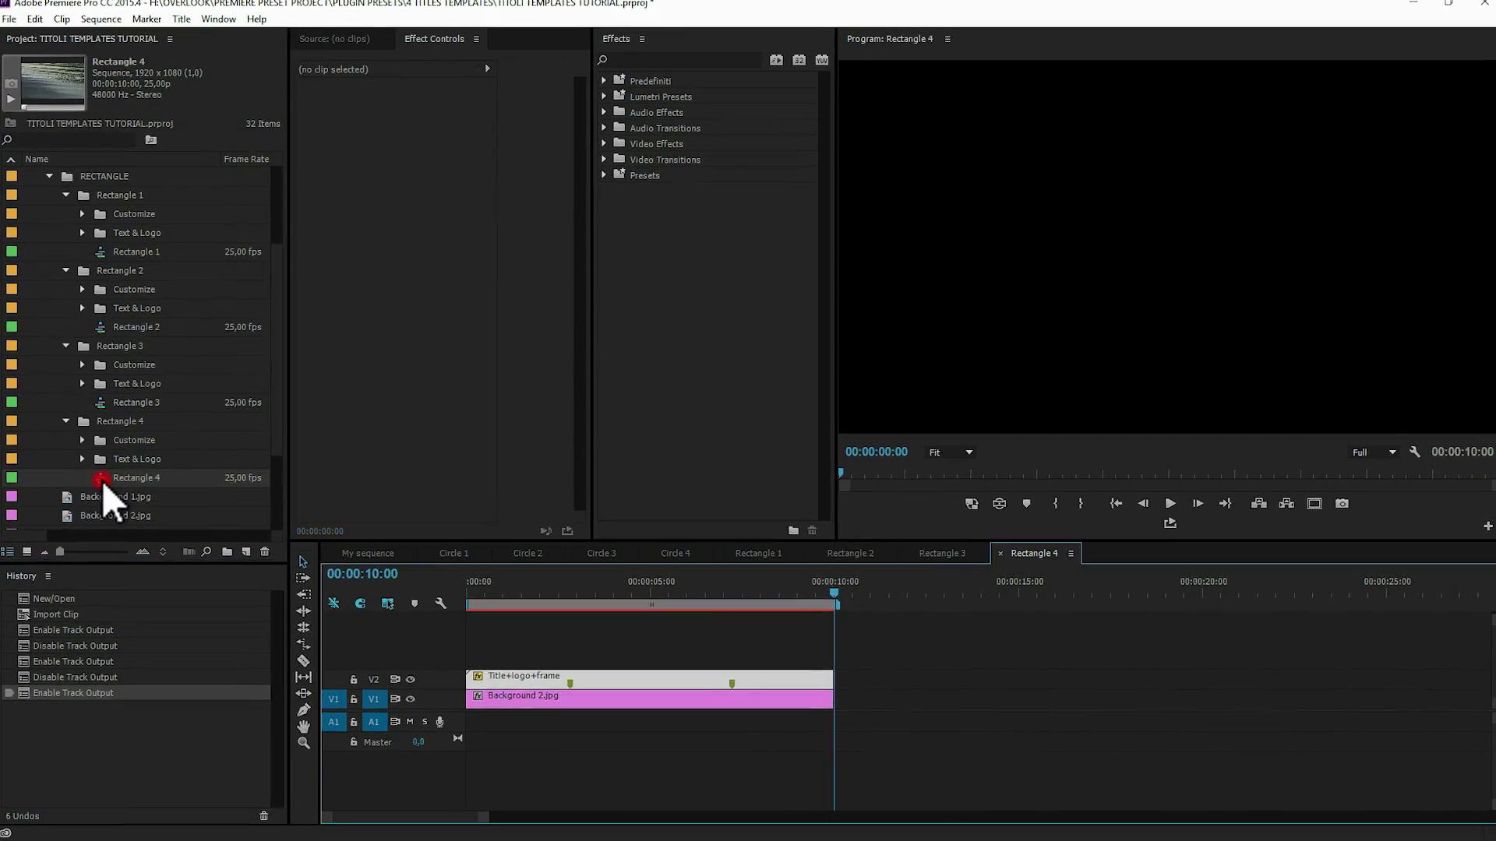
pyautogui.doubleClick(102, 480)
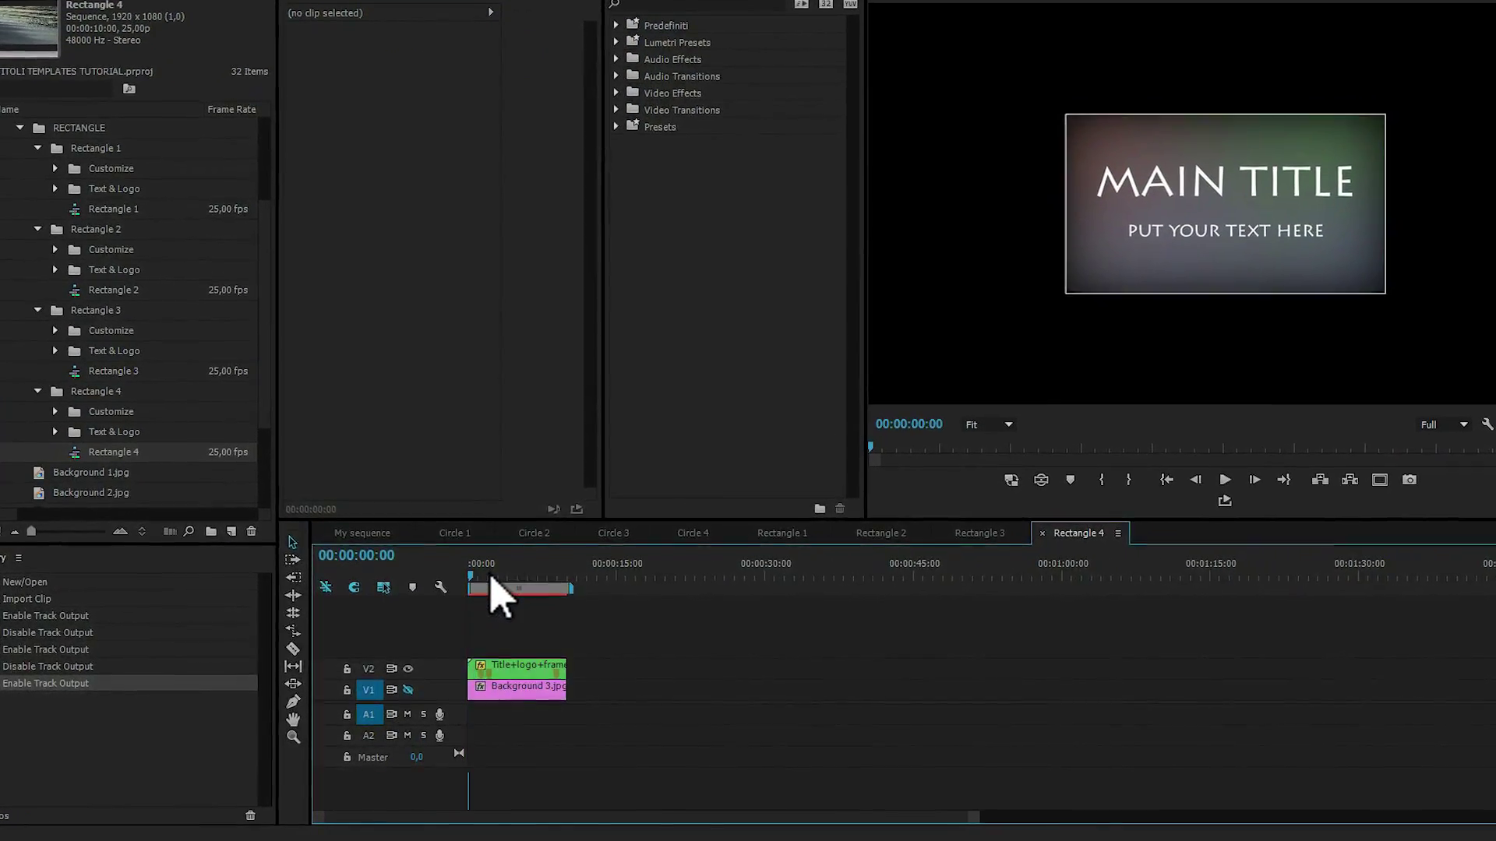
pyautogui.press('\\')
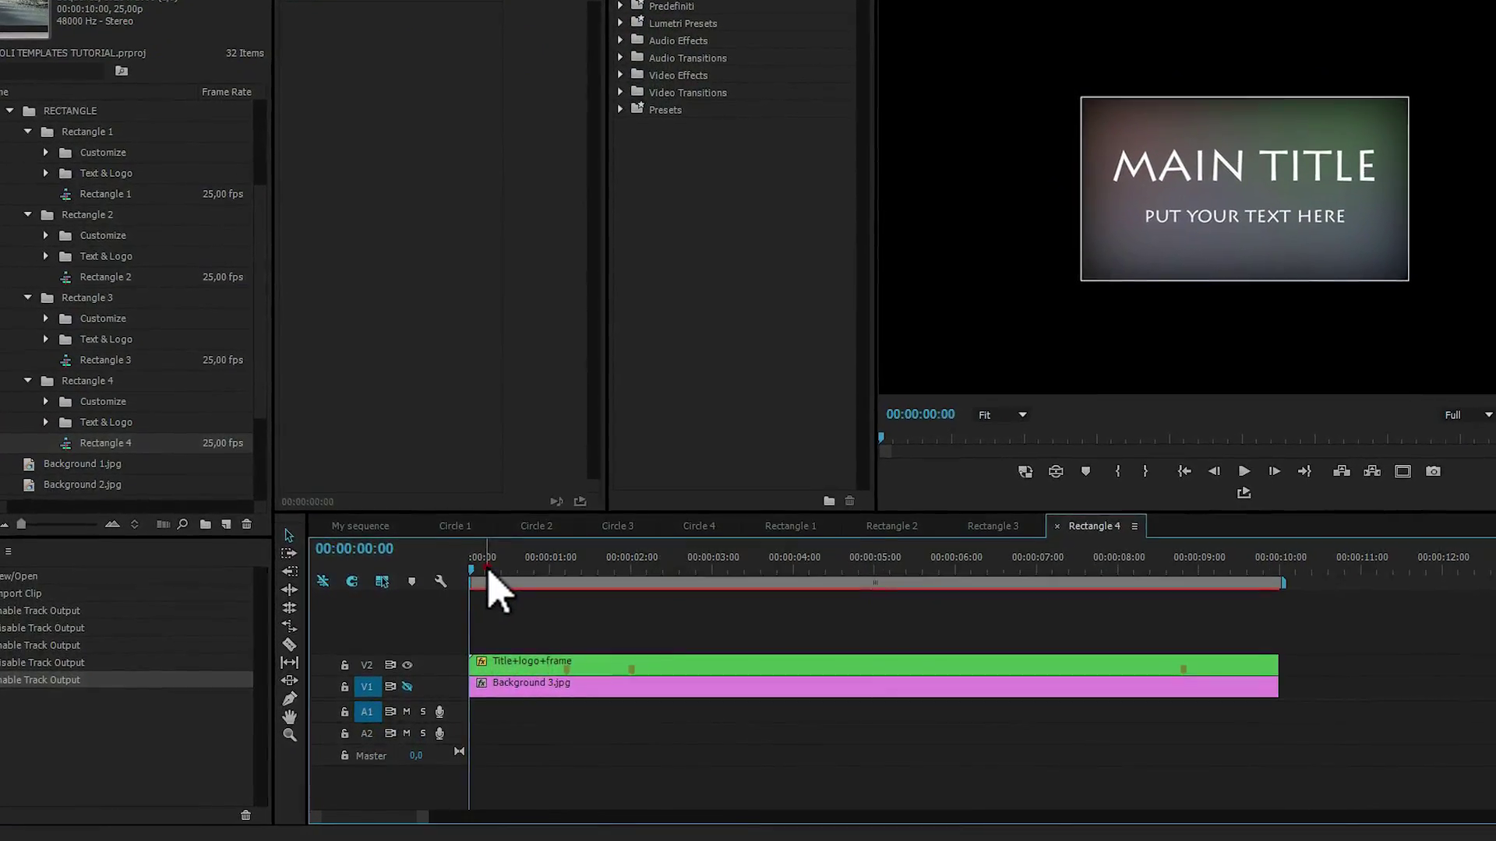
pyautogui.moveTo(514, 573); pyautogui.dragTo(802, 579)
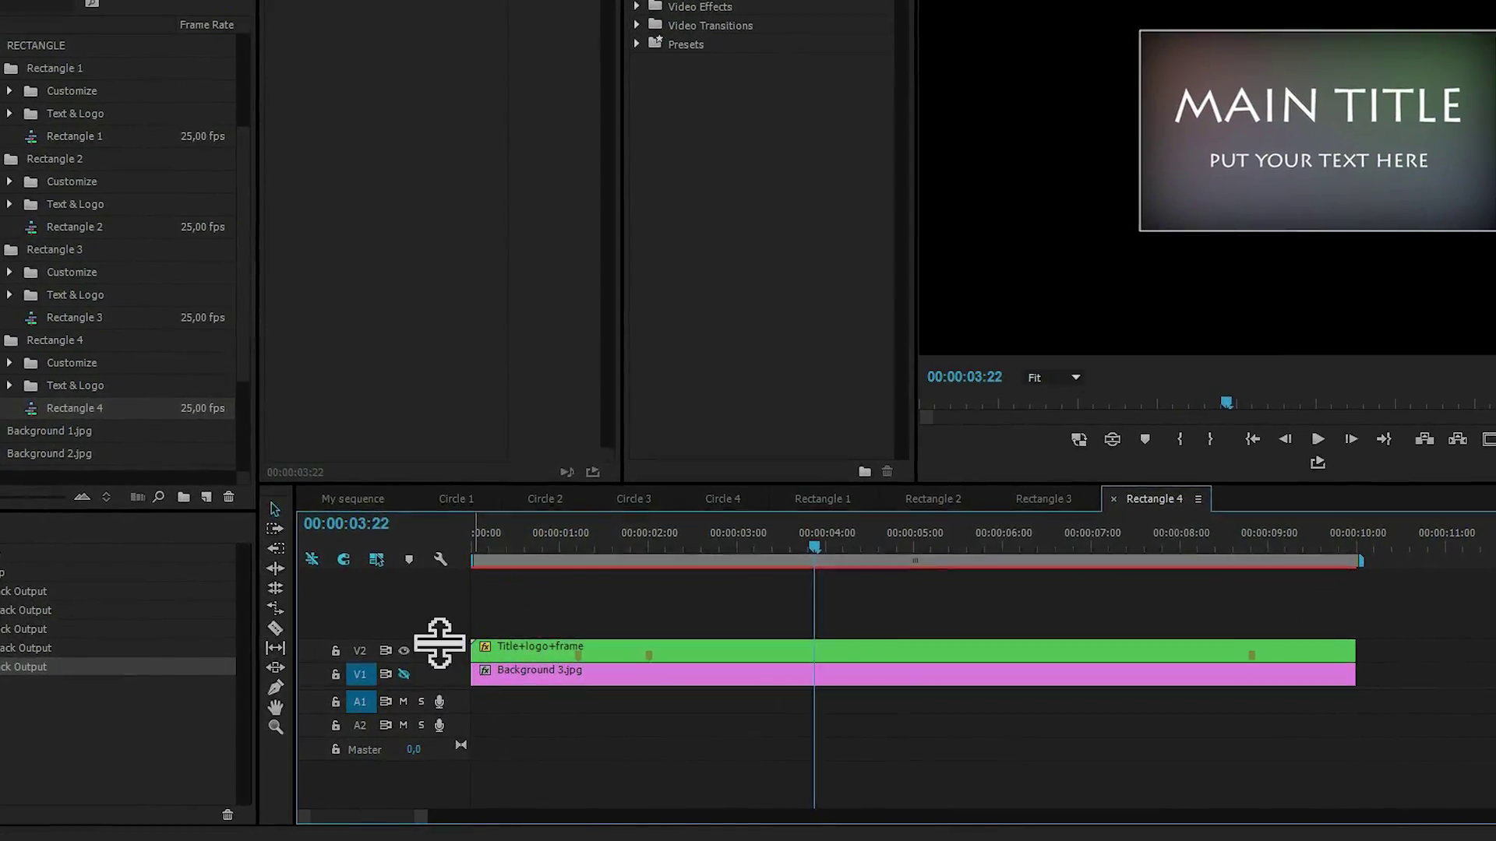
# Step: Inspect the nested Title+logo+frame sequence, close it, and park the playhead at 00:00:00:00
pyautogui.doubleClick(790, 643)
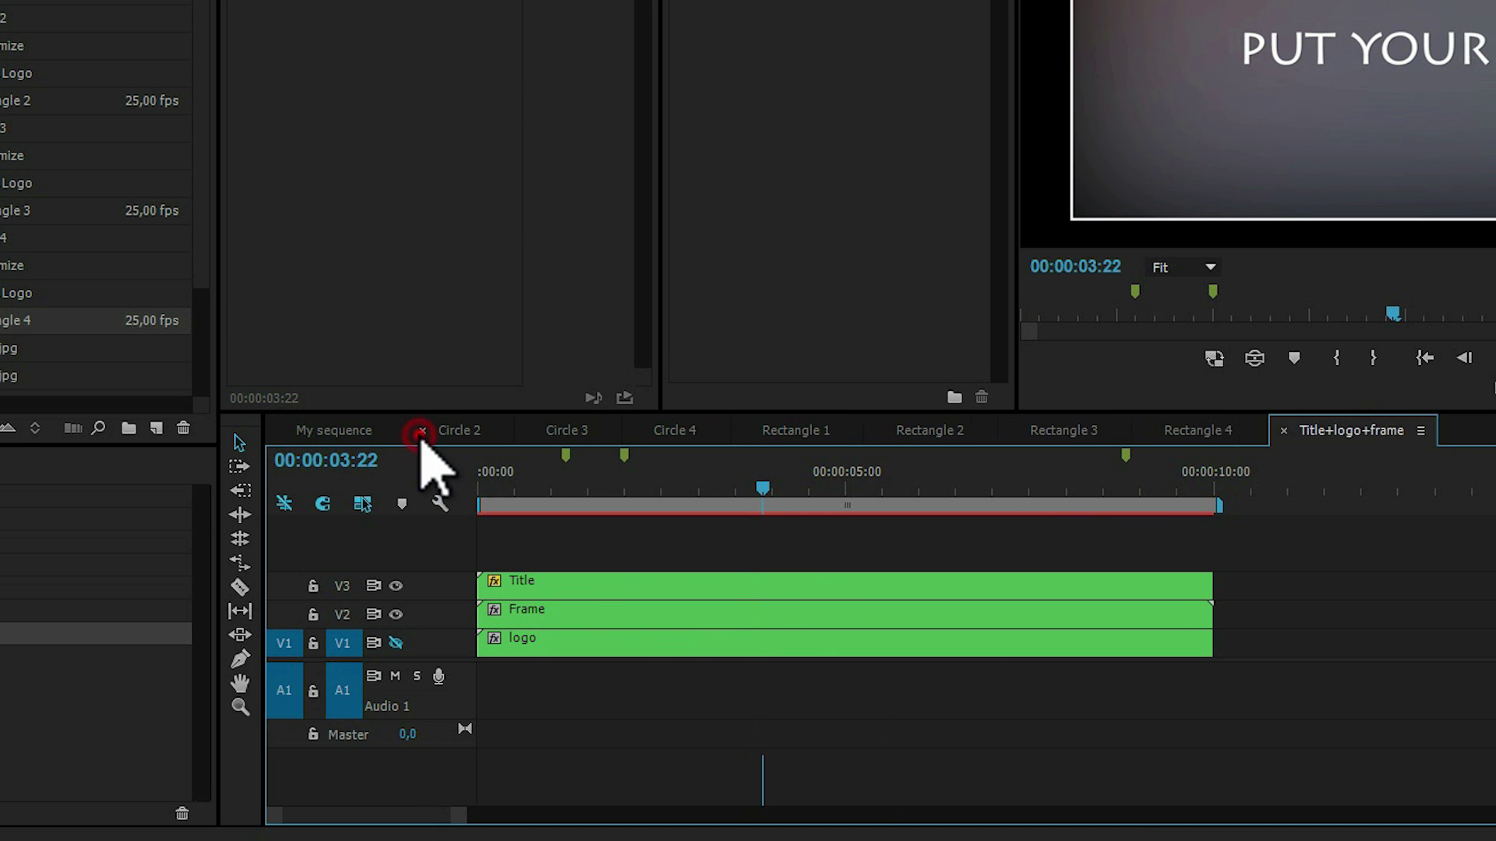
pyautogui.click(420, 432)
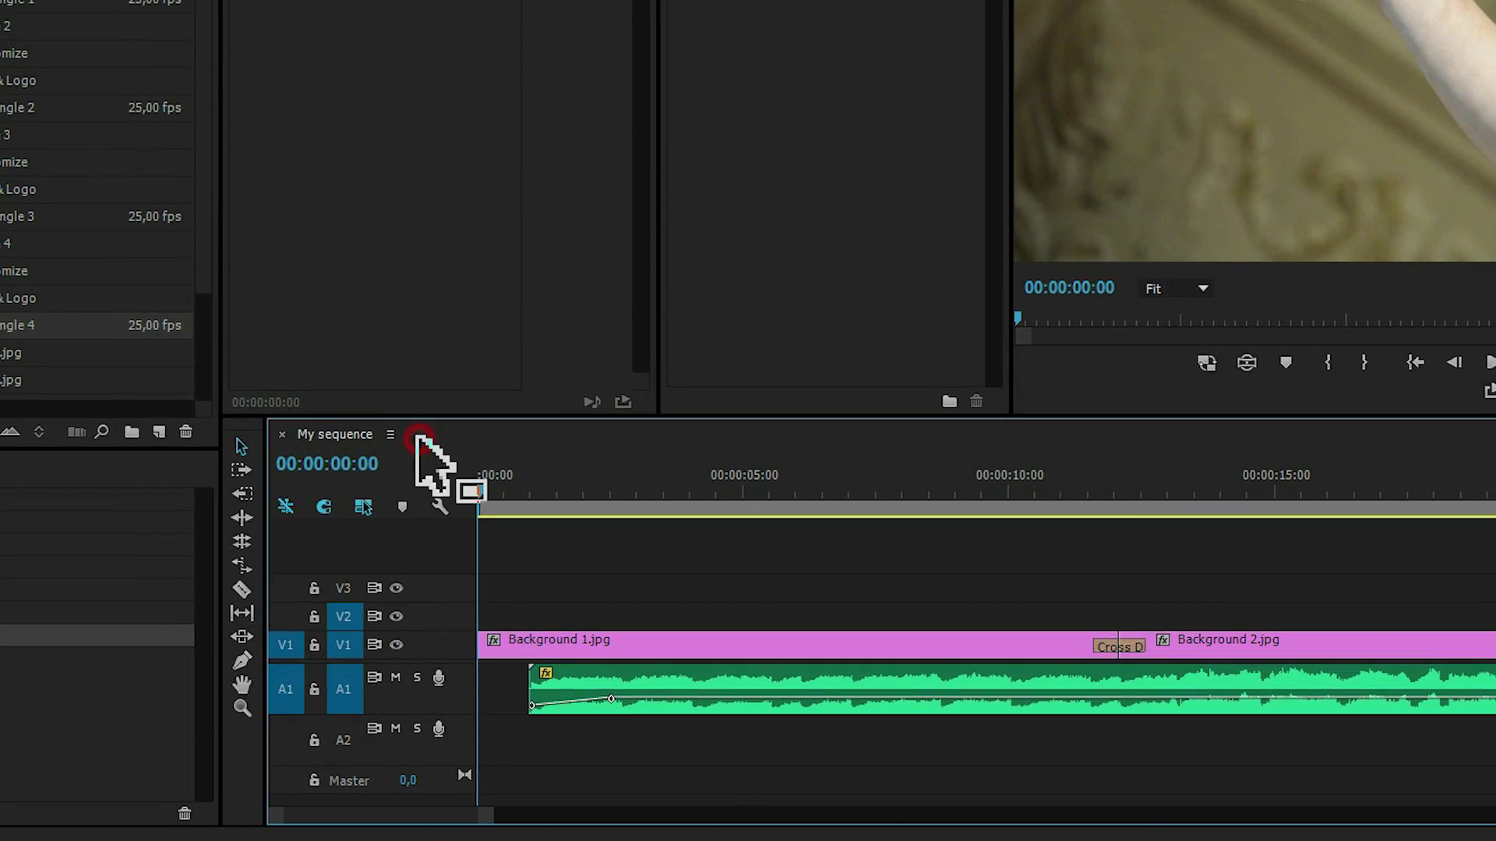
pyautogui.click(597, 524)
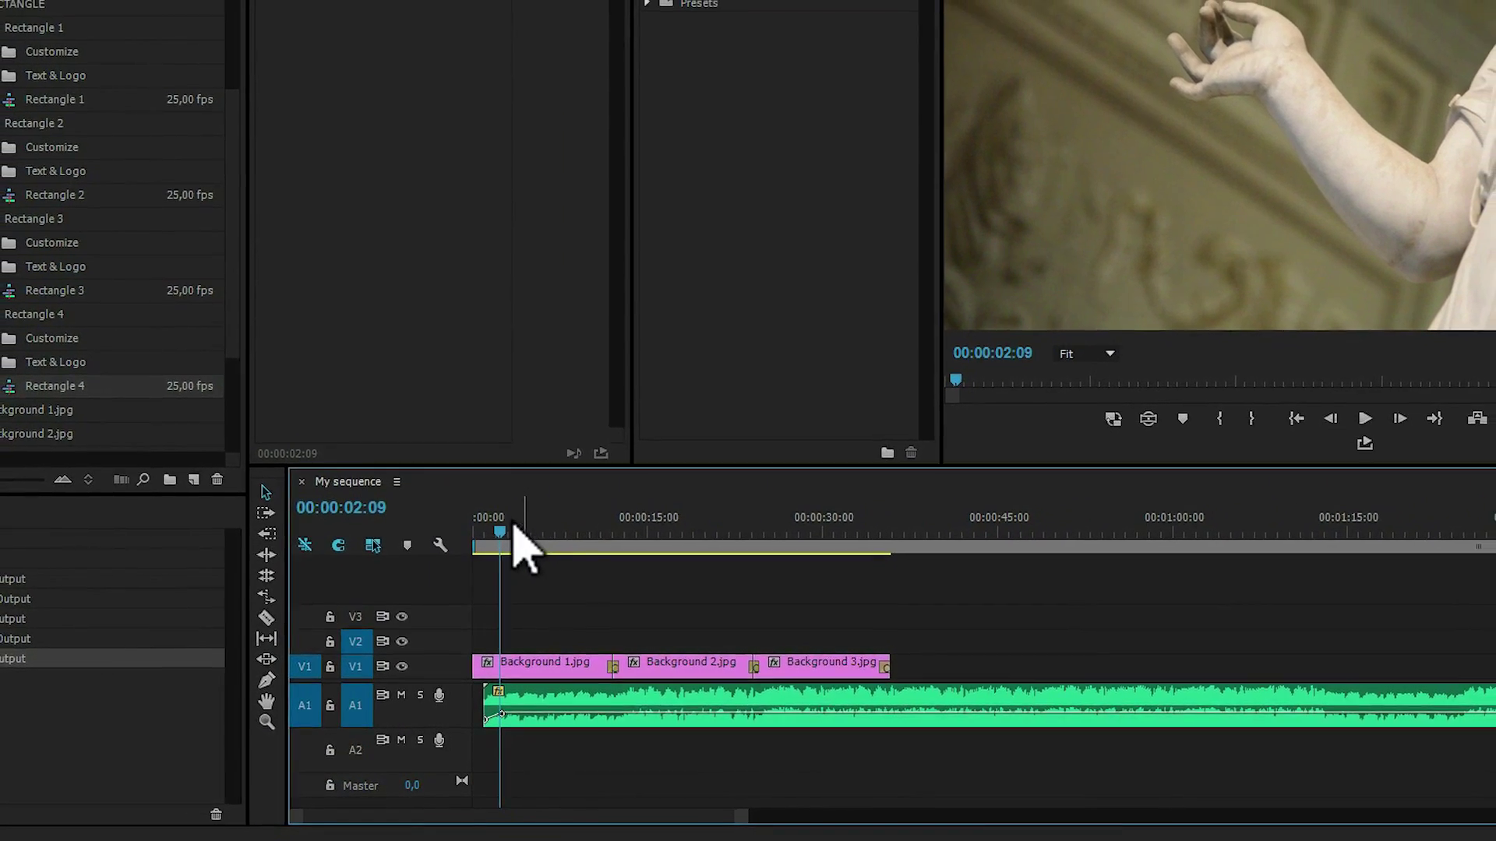
pyautogui.click(479, 526)
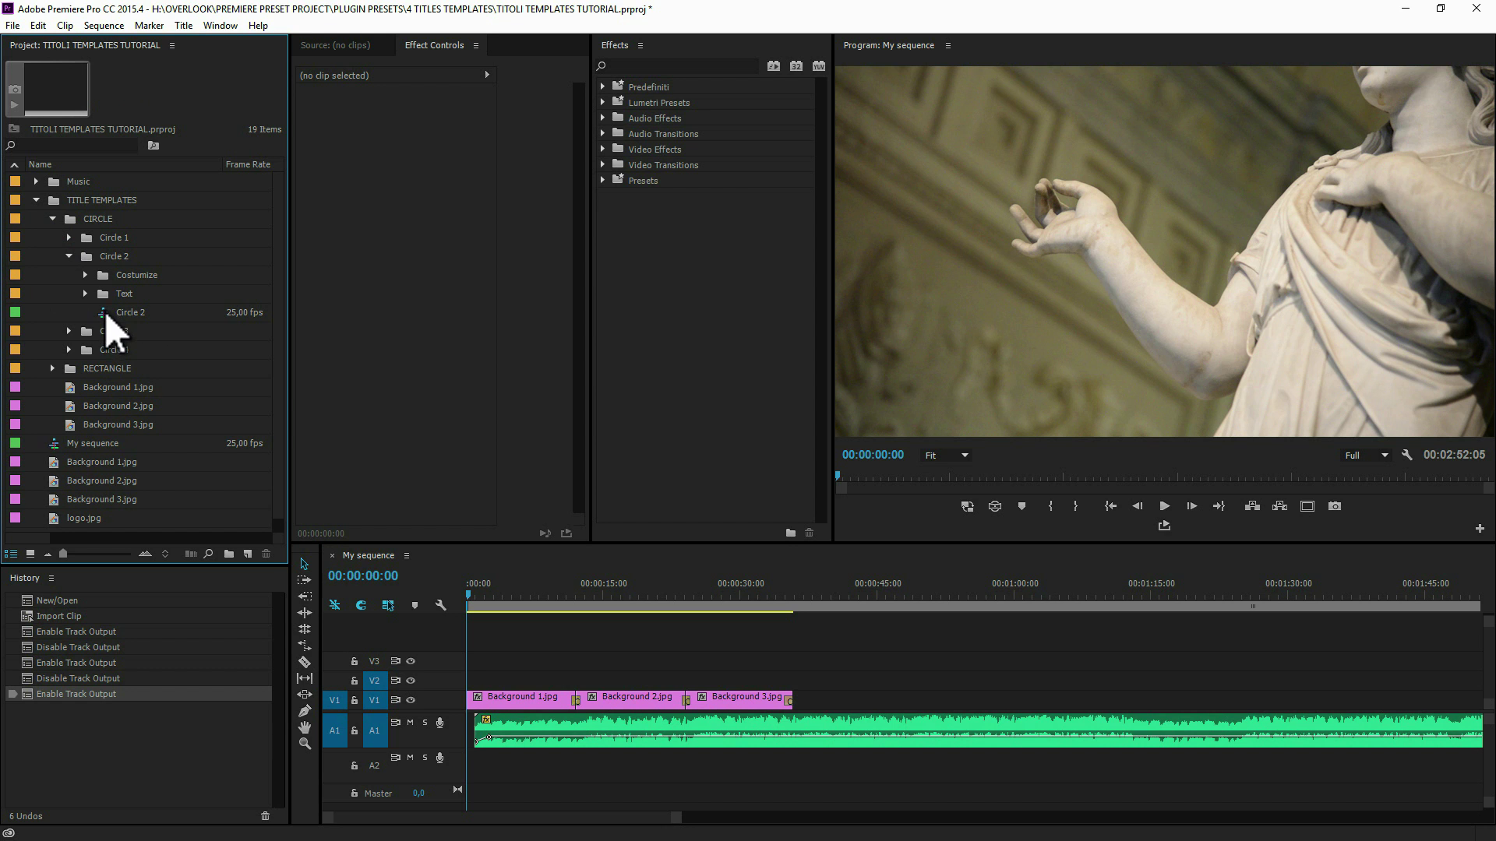
# Step: Place Circle 2 on V2 at the sequence start, unlinked, with its A2 audio deleted
pyautogui.moveTo(104, 311); pyautogui.dragTo(464, 640)
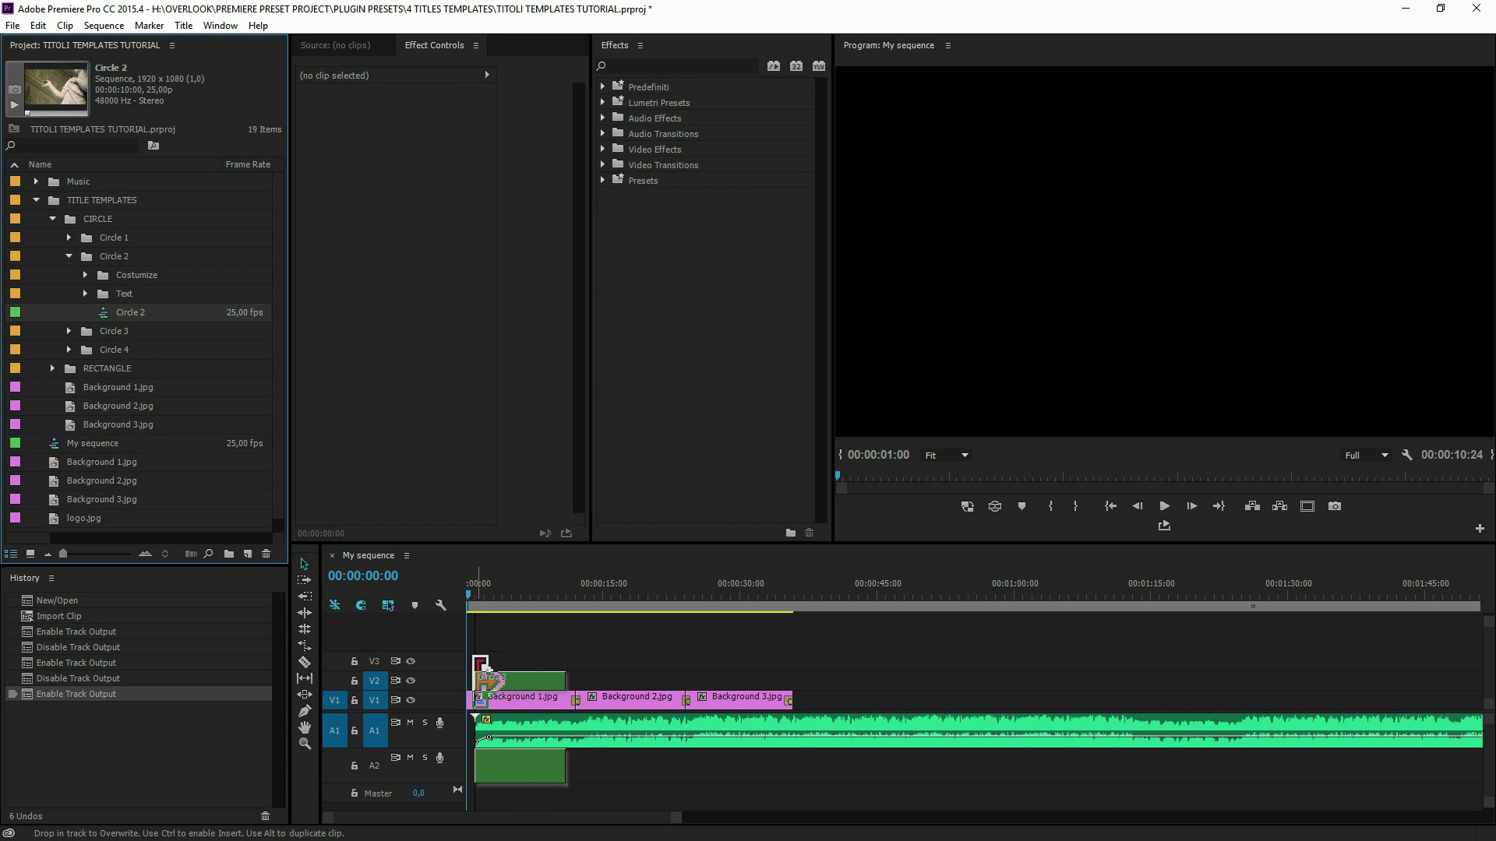
pyautogui.moveTo(481, 687); pyautogui.dragTo(481, 668)
pyautogui.click(495, 677)
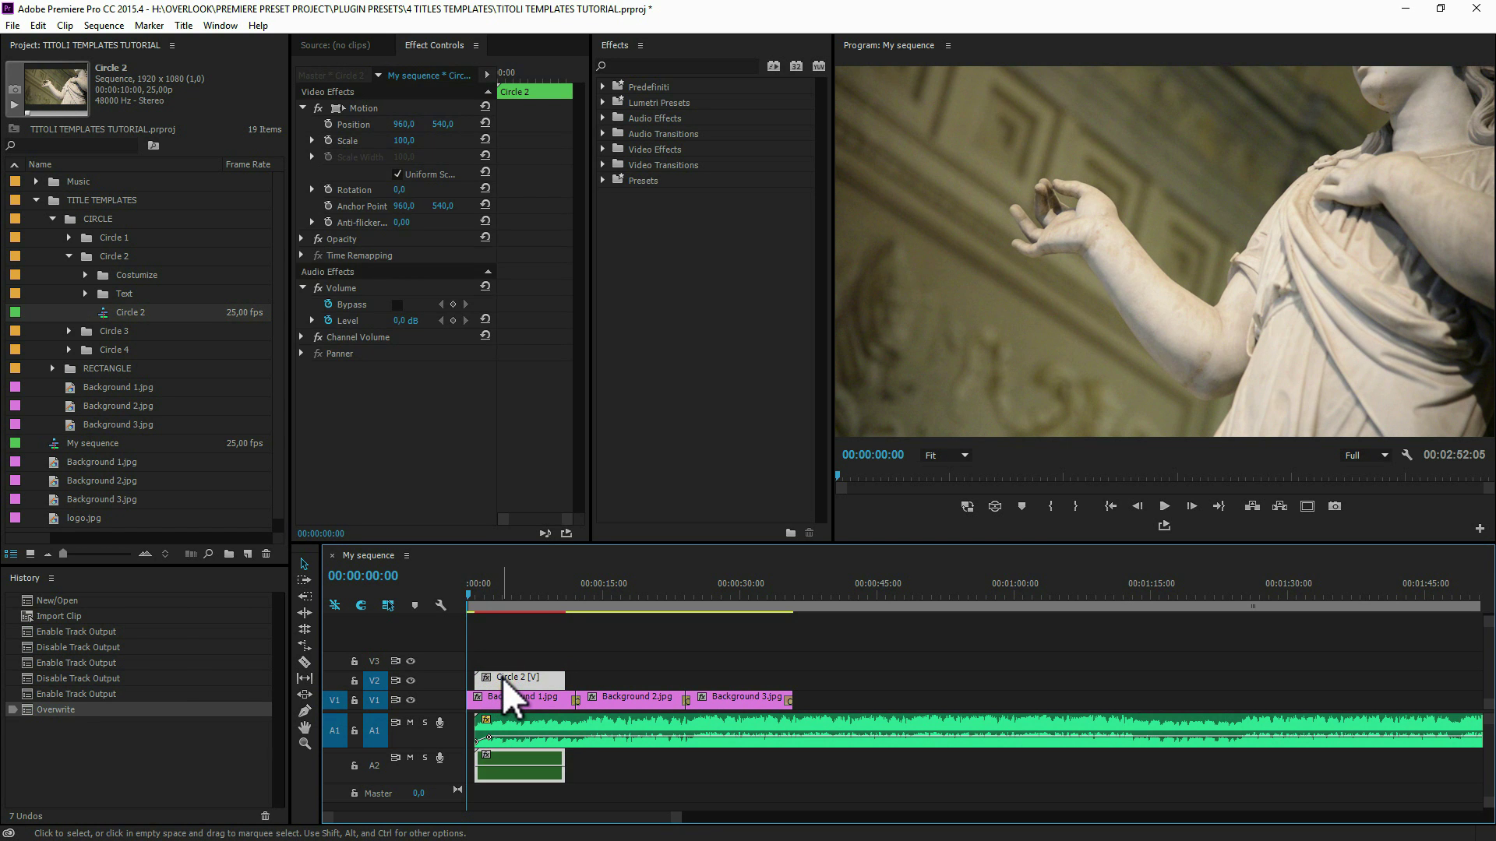
pyautogui.rightClick(502, 677)
pyautogui.click(529, 717)
pyautogui.click(523, 761)
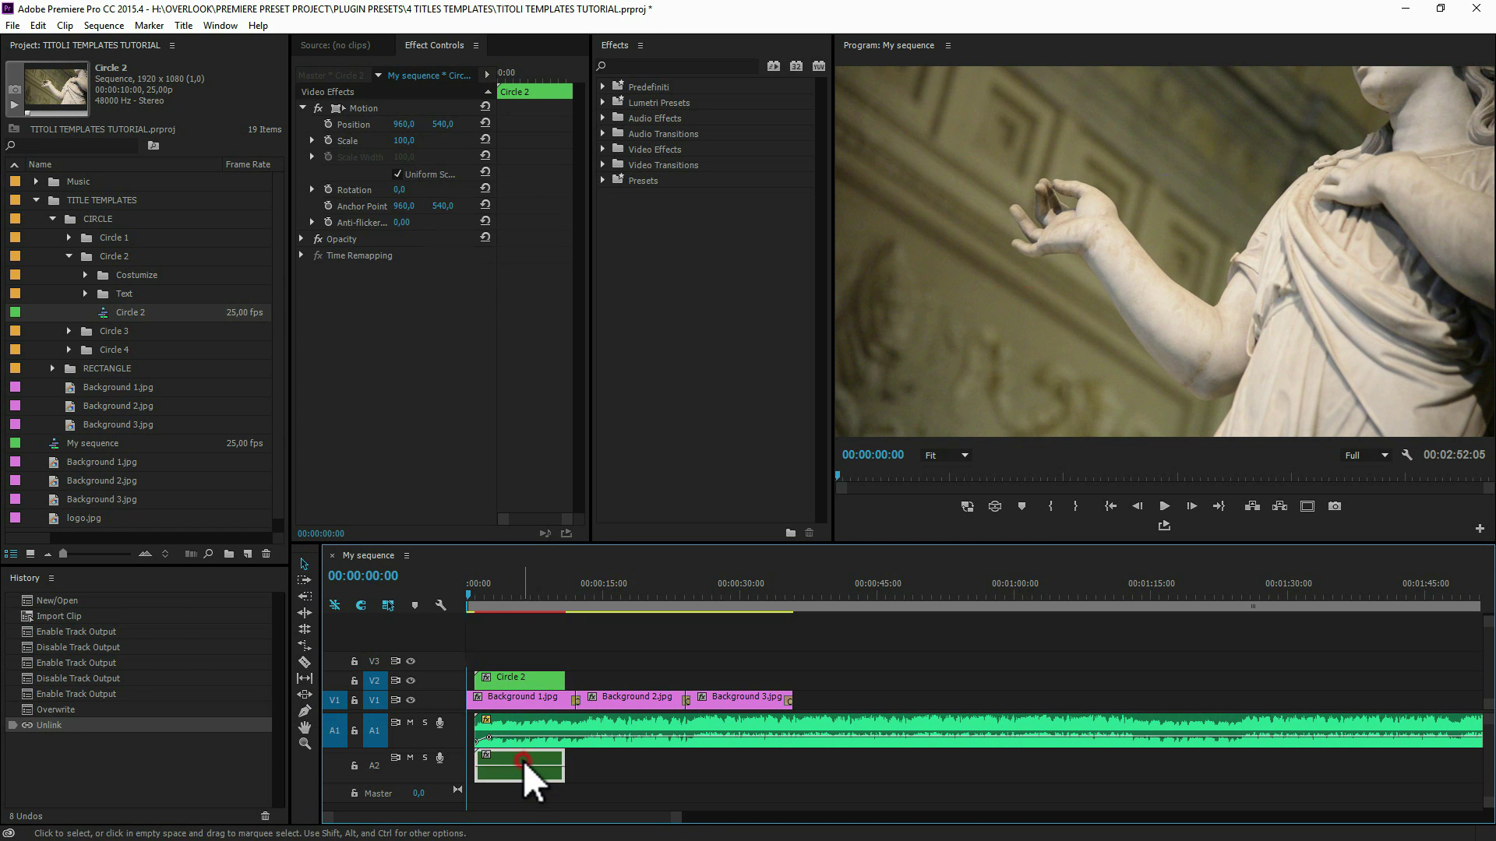
pyautogui.press('Delete')
# Step: Preview the sequence in playback and expand the Rectangle 1 folder
pyautogui.press('space')
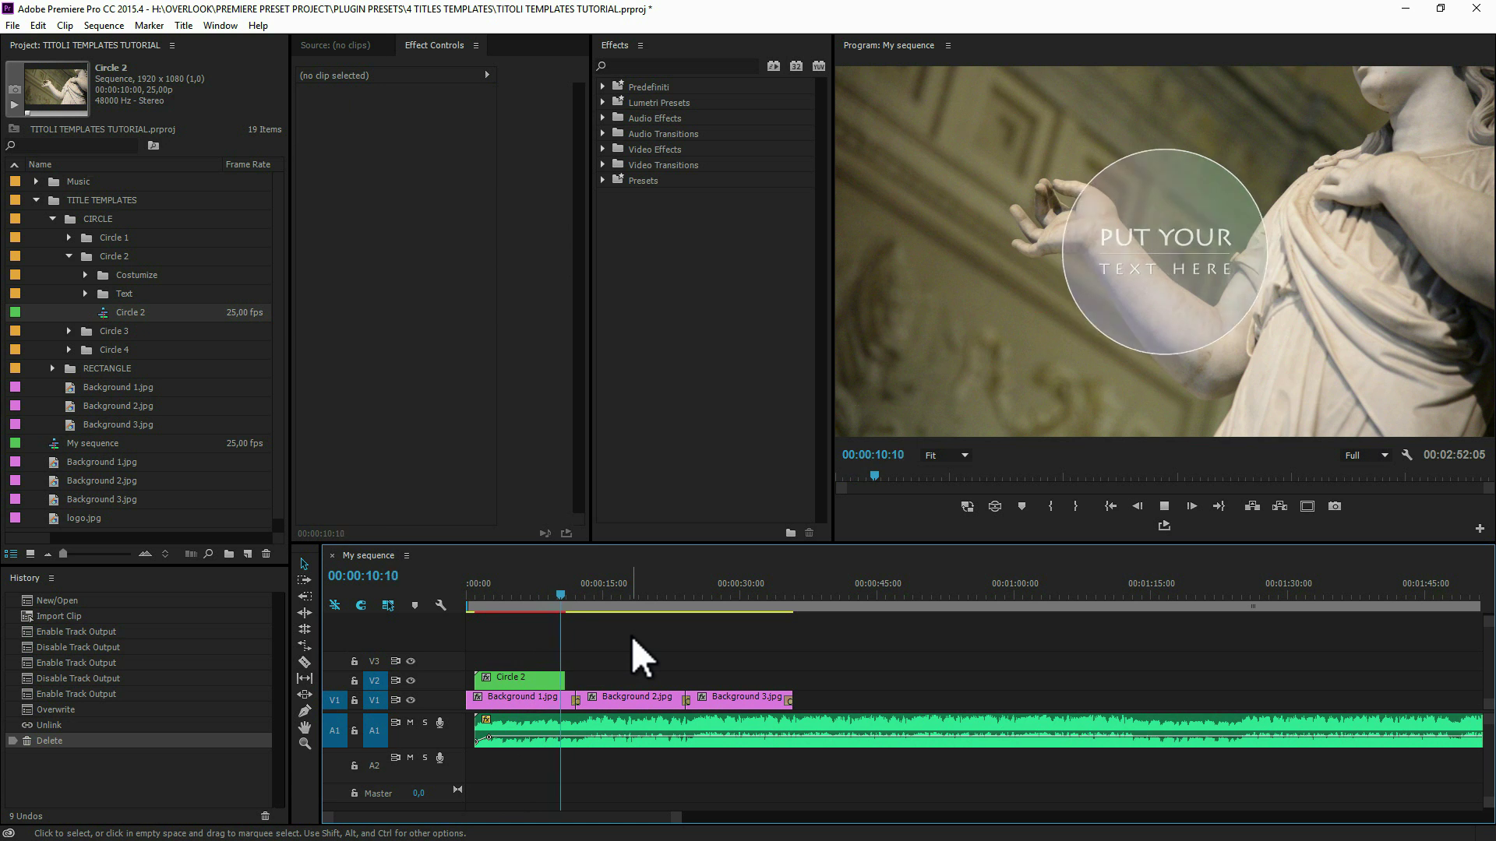
pyautogui.press('space')
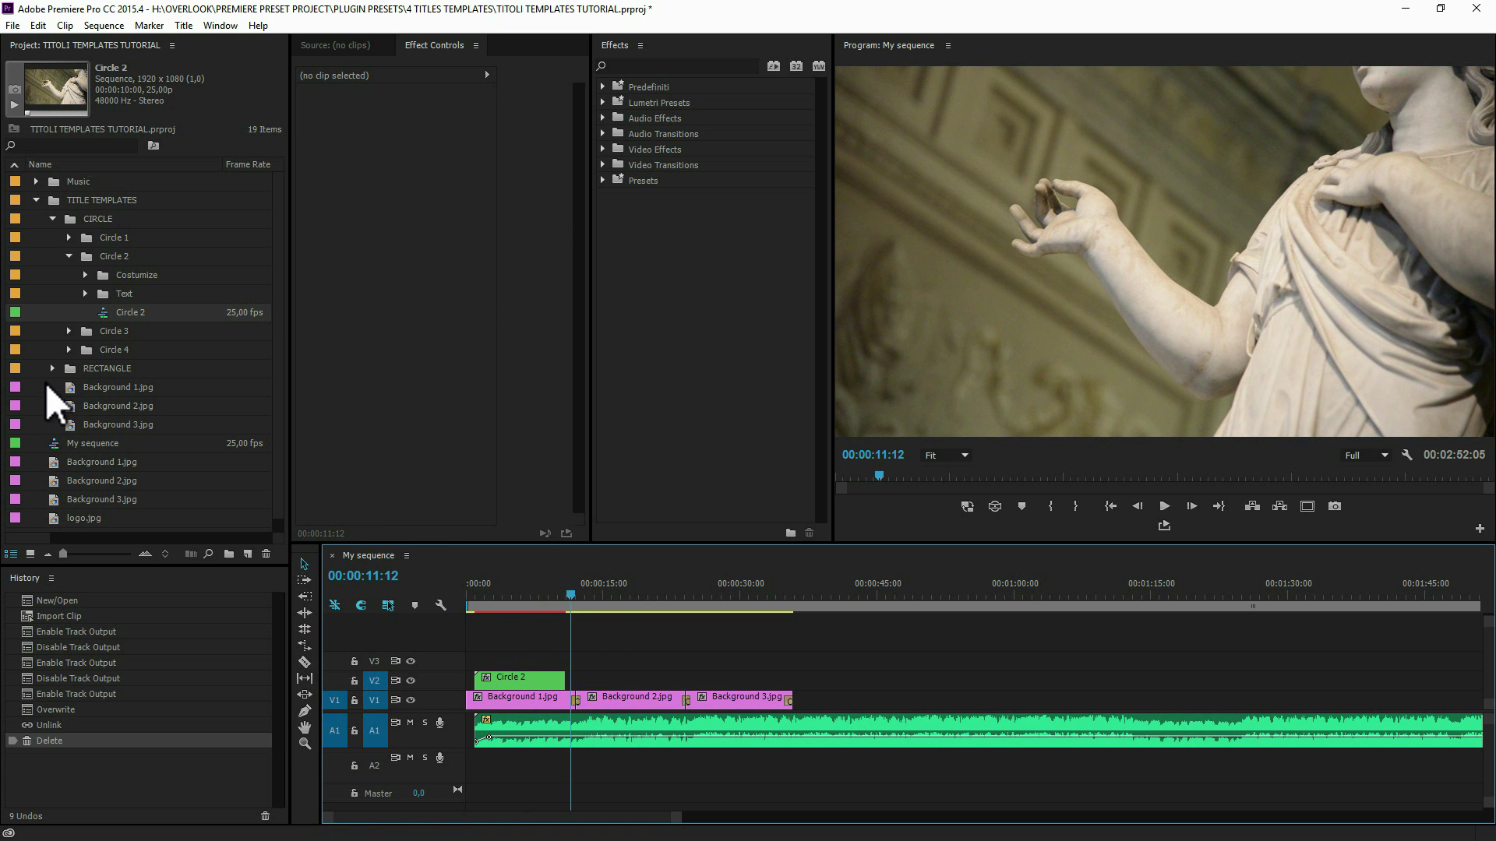
pyautogui.click(52, 368)
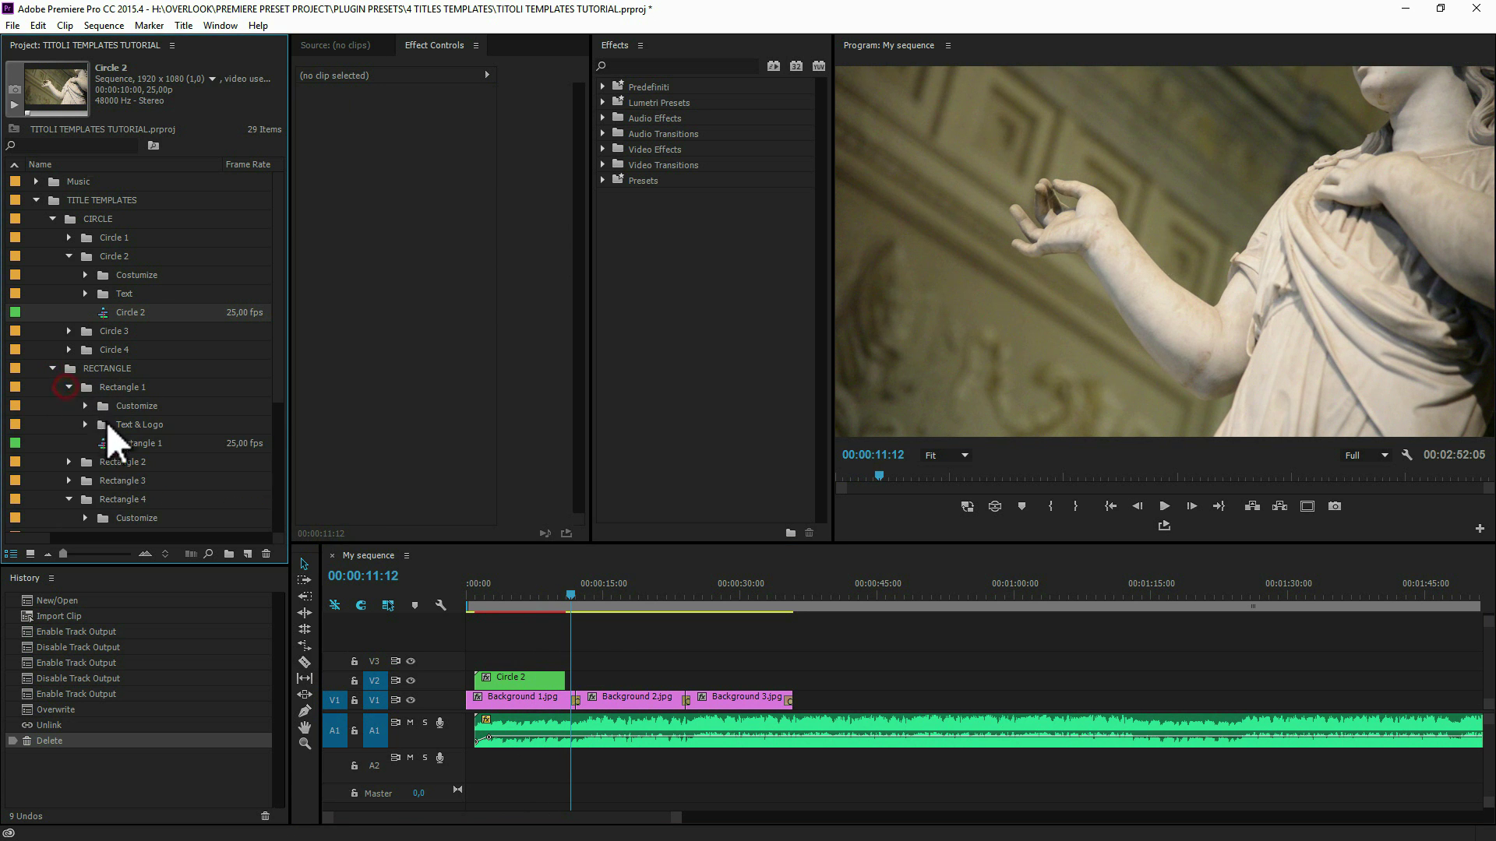
# Step: Place Rectangle 1 on V2 over the second background, delete its audio, and preview
pyautogui.moveTo(102, 447); pyautogui.dragTo(606, 681)
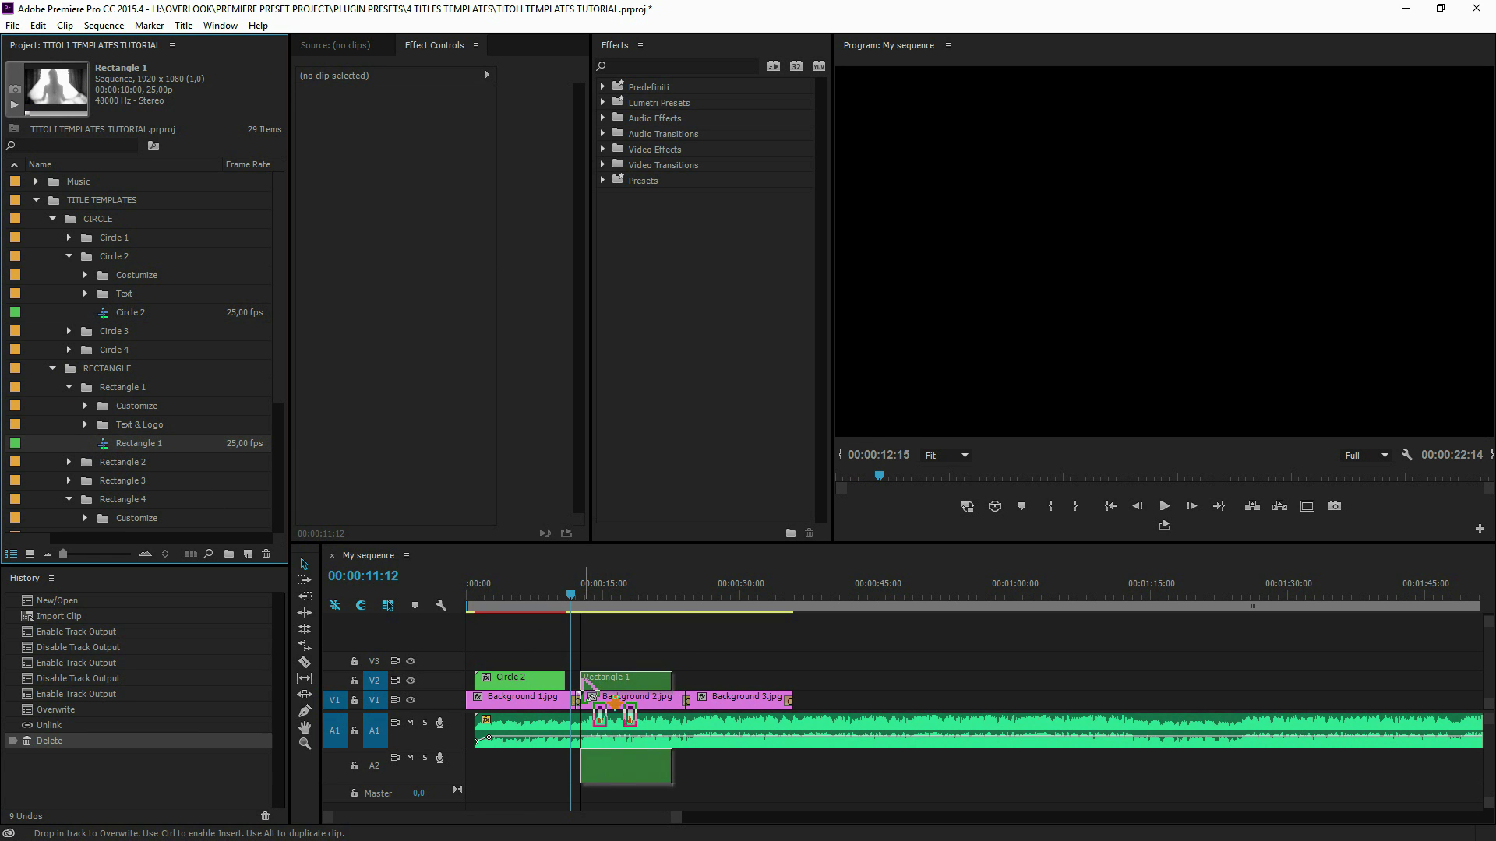
pyautogui.hotkey('ctrl', 'l')
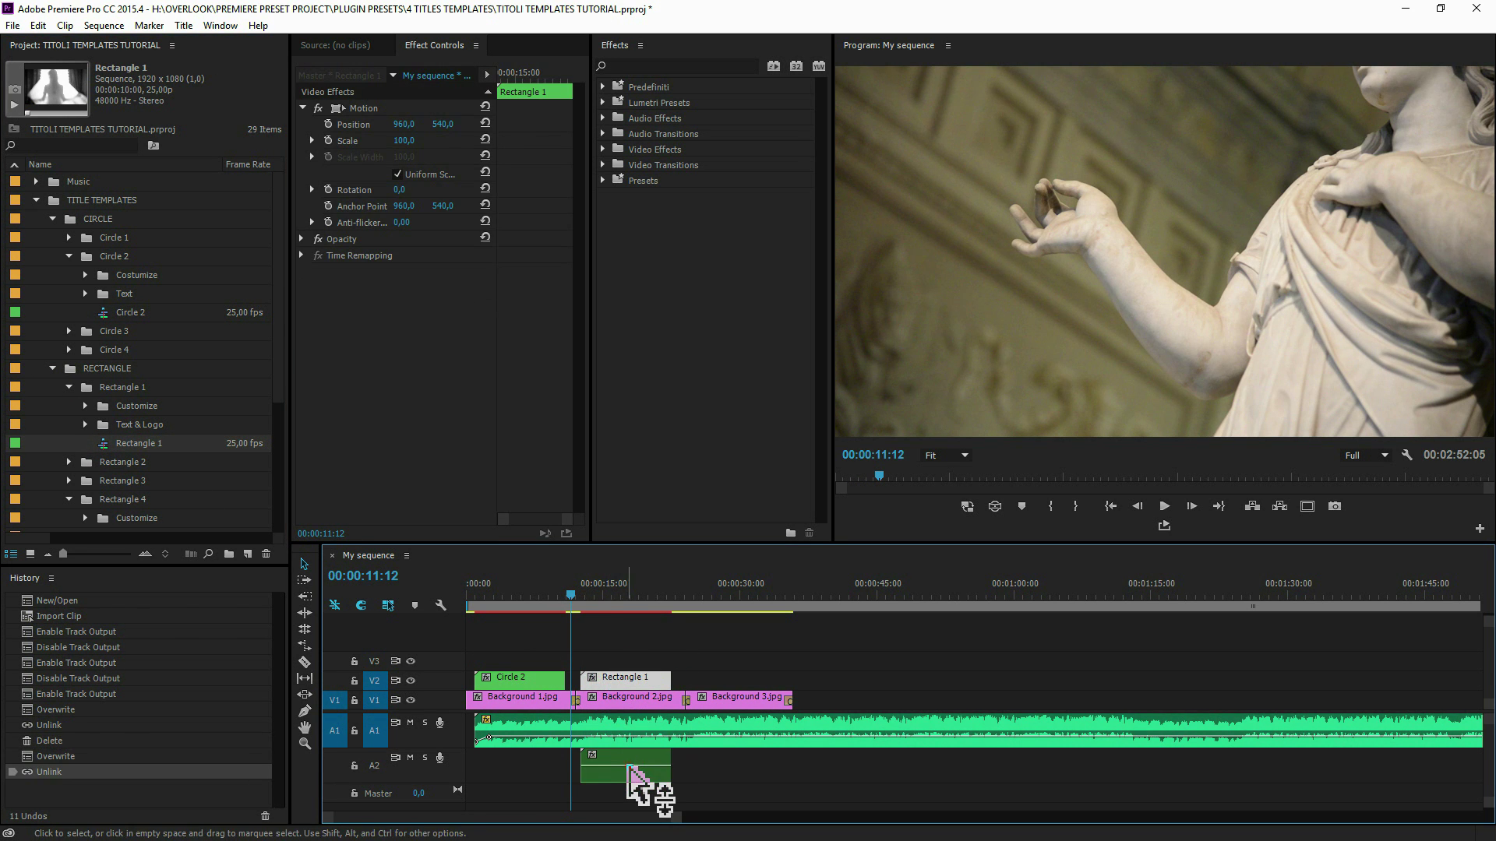
pyautogui.click(631, 767)
pyautogui.press('Delete')
pyautogui.press('space')
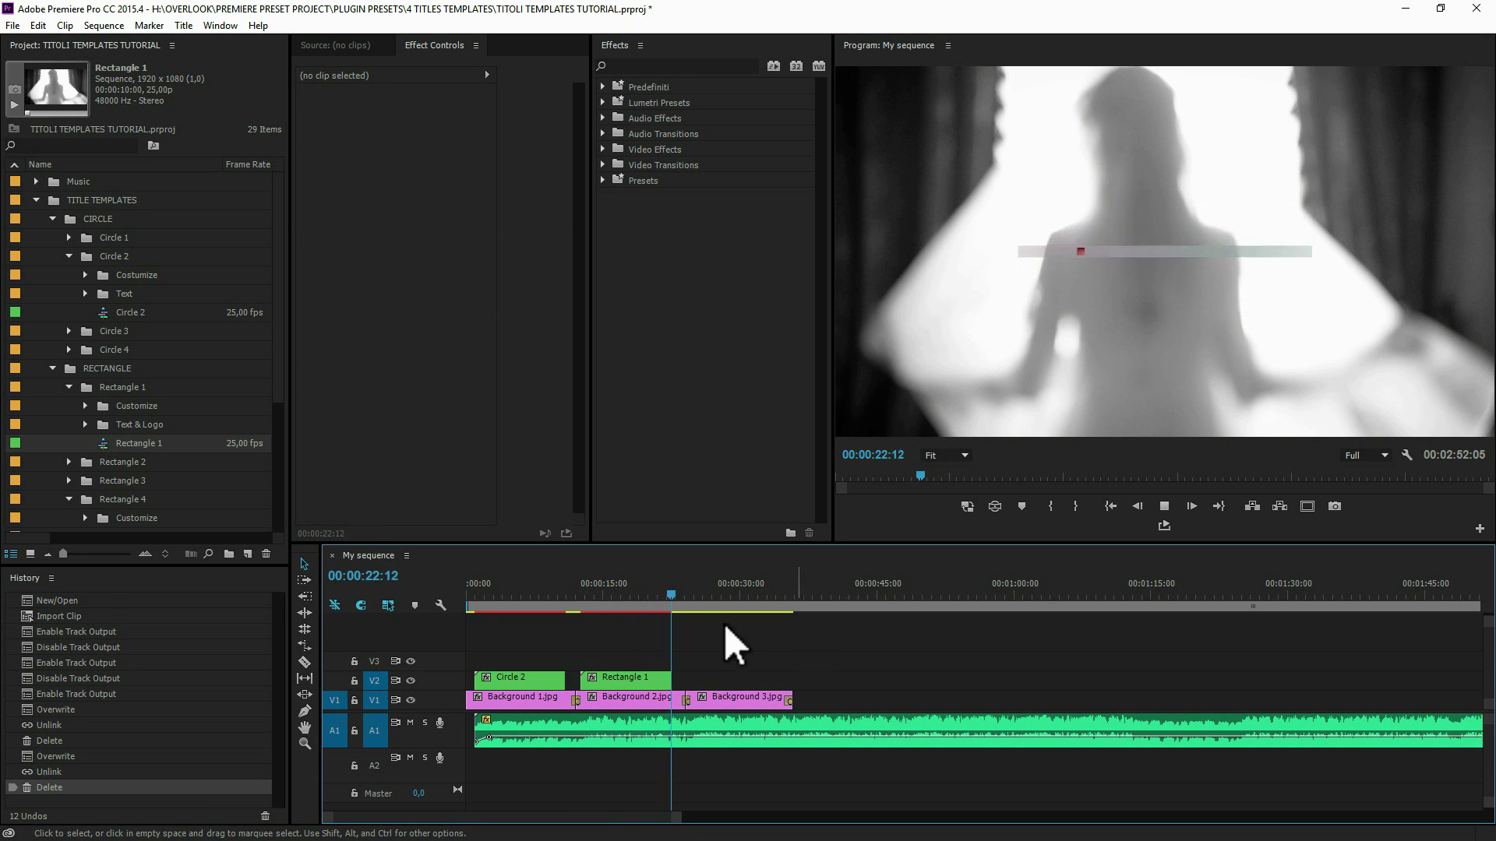
pyautogui.press('space')
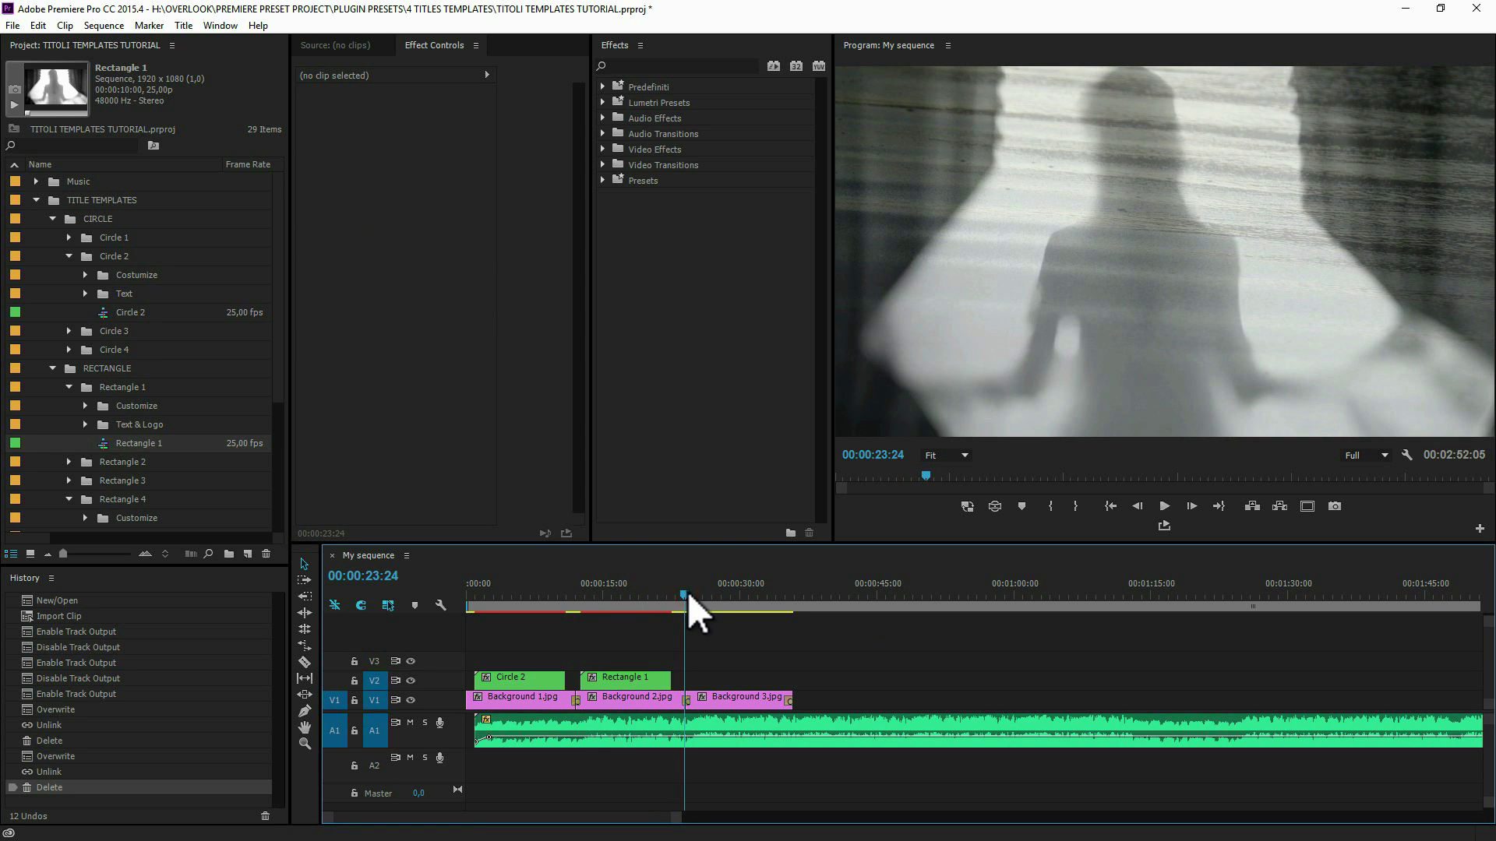
# Step: Place Circle 4 on V2 over the third background without audio, then zoom the timeline in
pyautogui.click(687, 591)
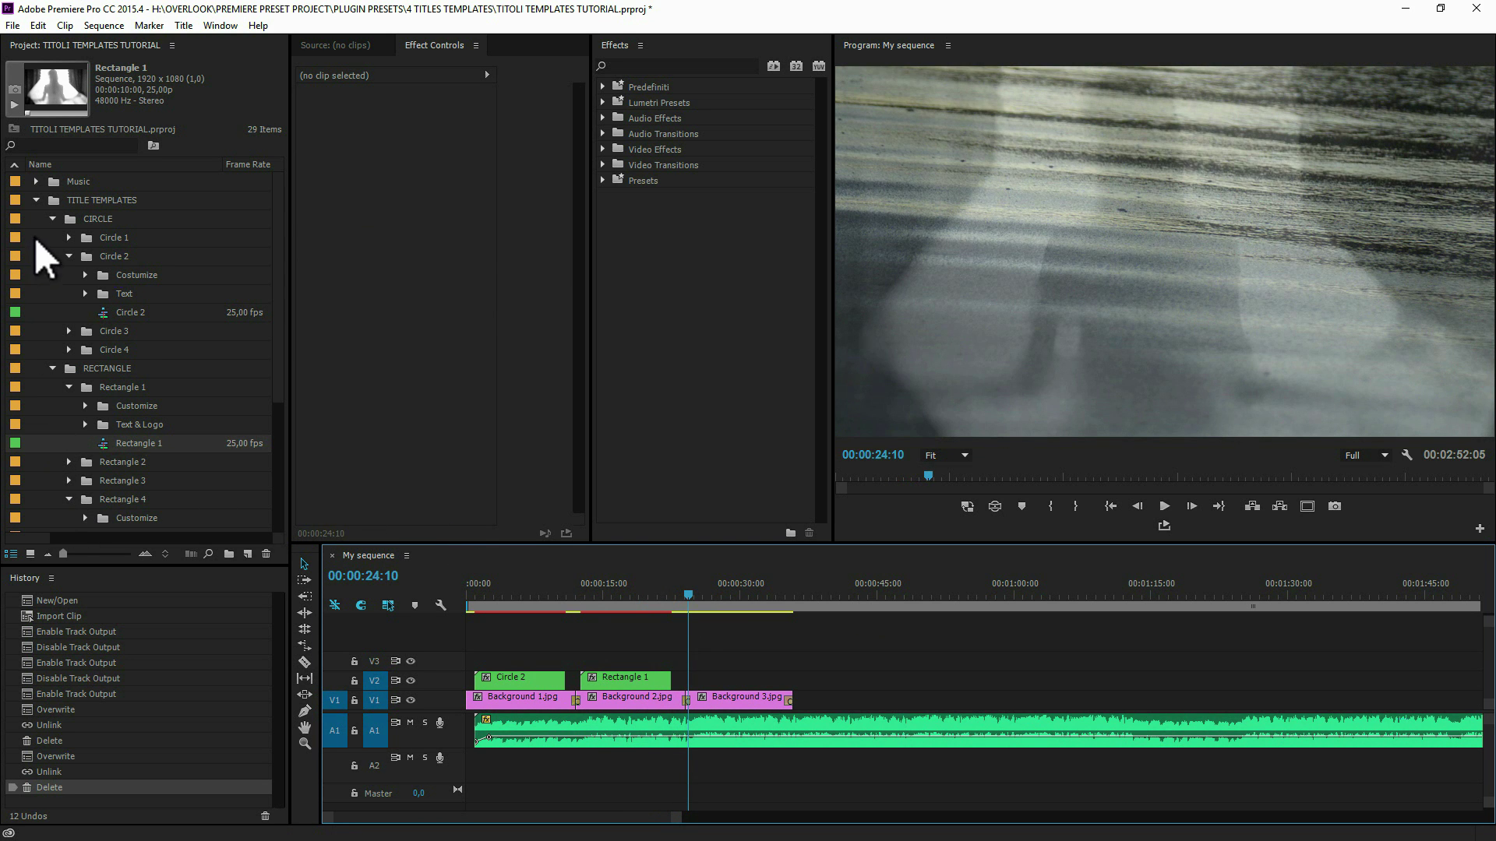
pyautogui.click(68, 349)
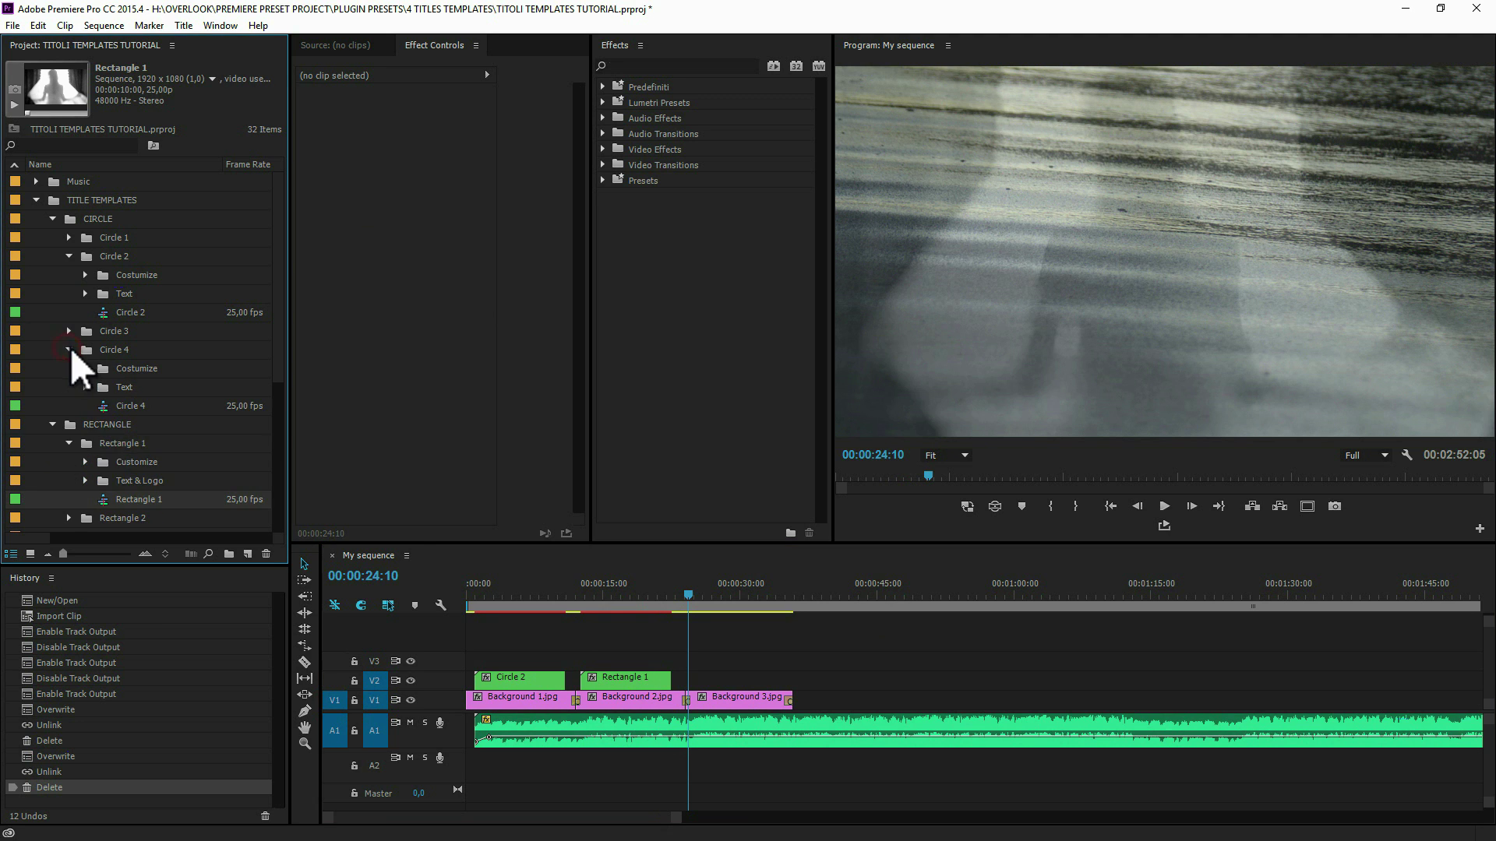
pyautogui.moveTo(104, 403)
pyautogui.mouseDown()
pyautogui.moveTo(698, 687)
pyautogui.moveTo(712, 676)
pyautogui.mouseUp()
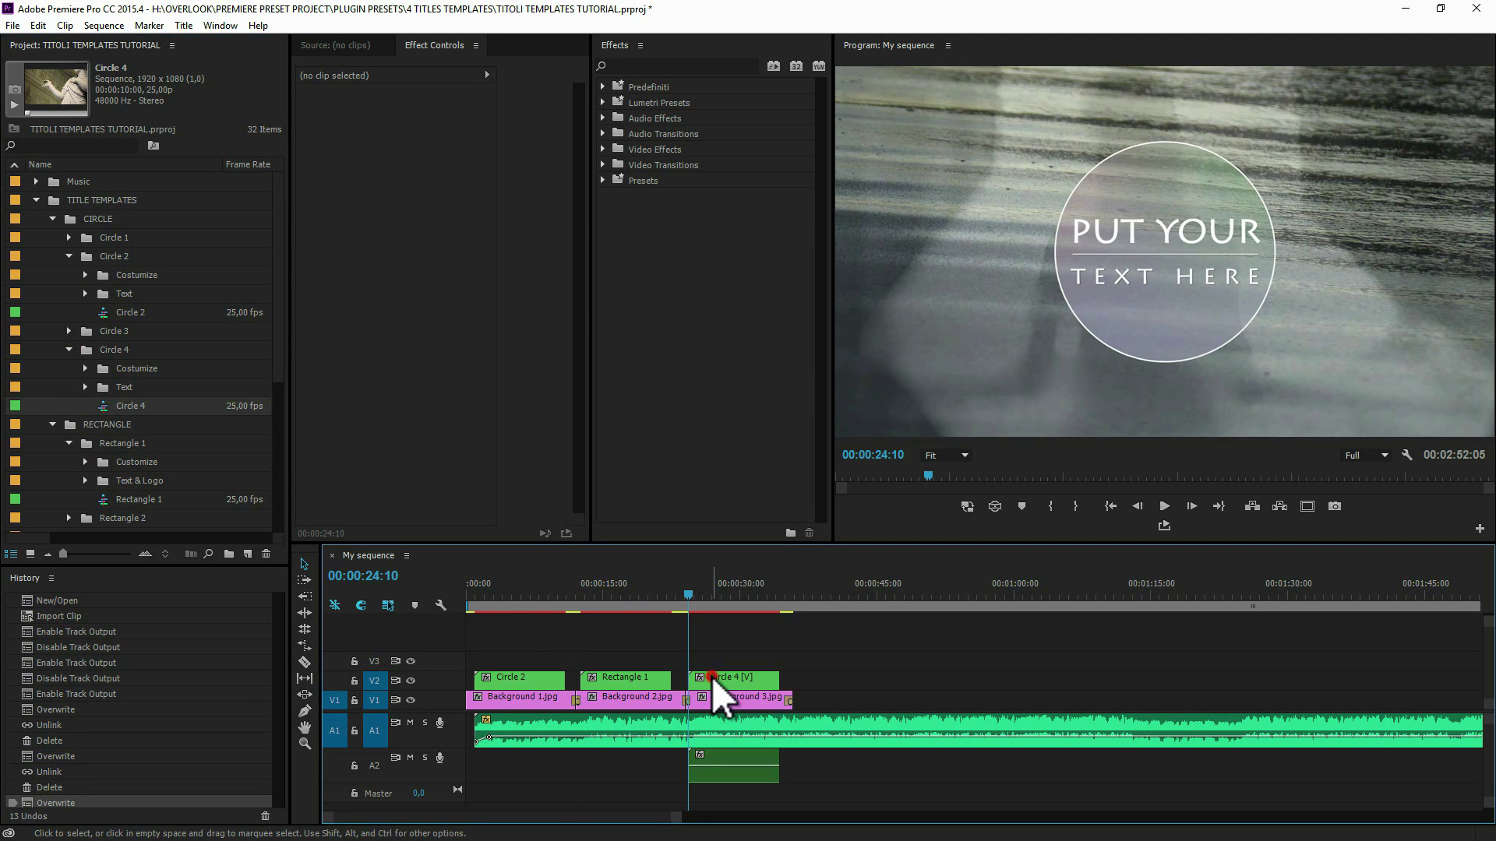
pyautogui.hotkey('ctrl', 'l')
pyautogui.click(713, 766)
pyautogui.press('Delete')
pyautogui.moveTo(688, 589); pyautogui.dragTo(716, 595)
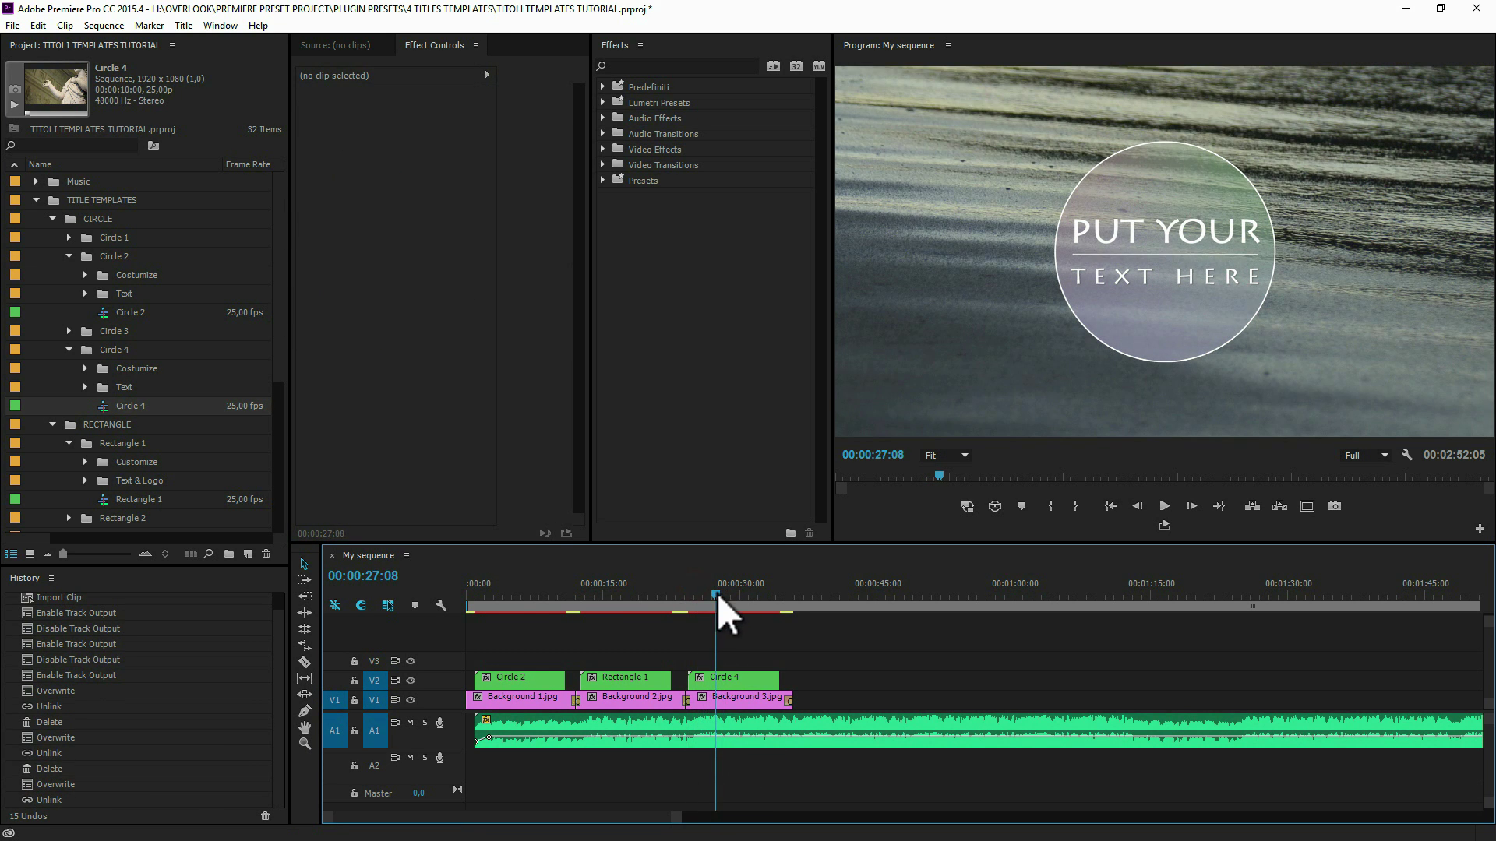
pyautogui.moveTo(499, 590); pyautogui.dragTo(437, 598)
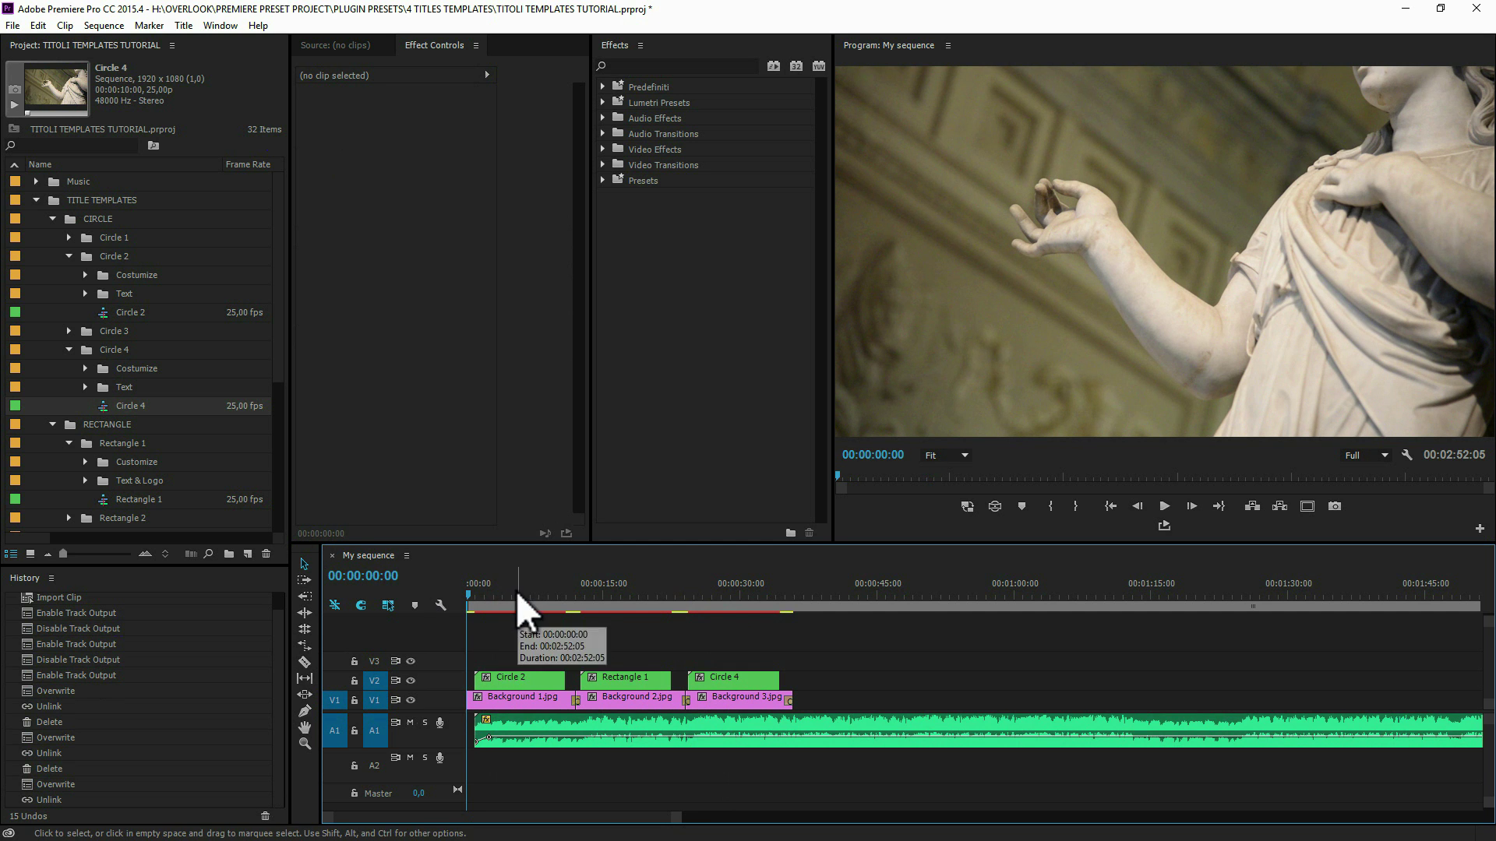
pyautogui.press('=')
pyautogui.press('=')
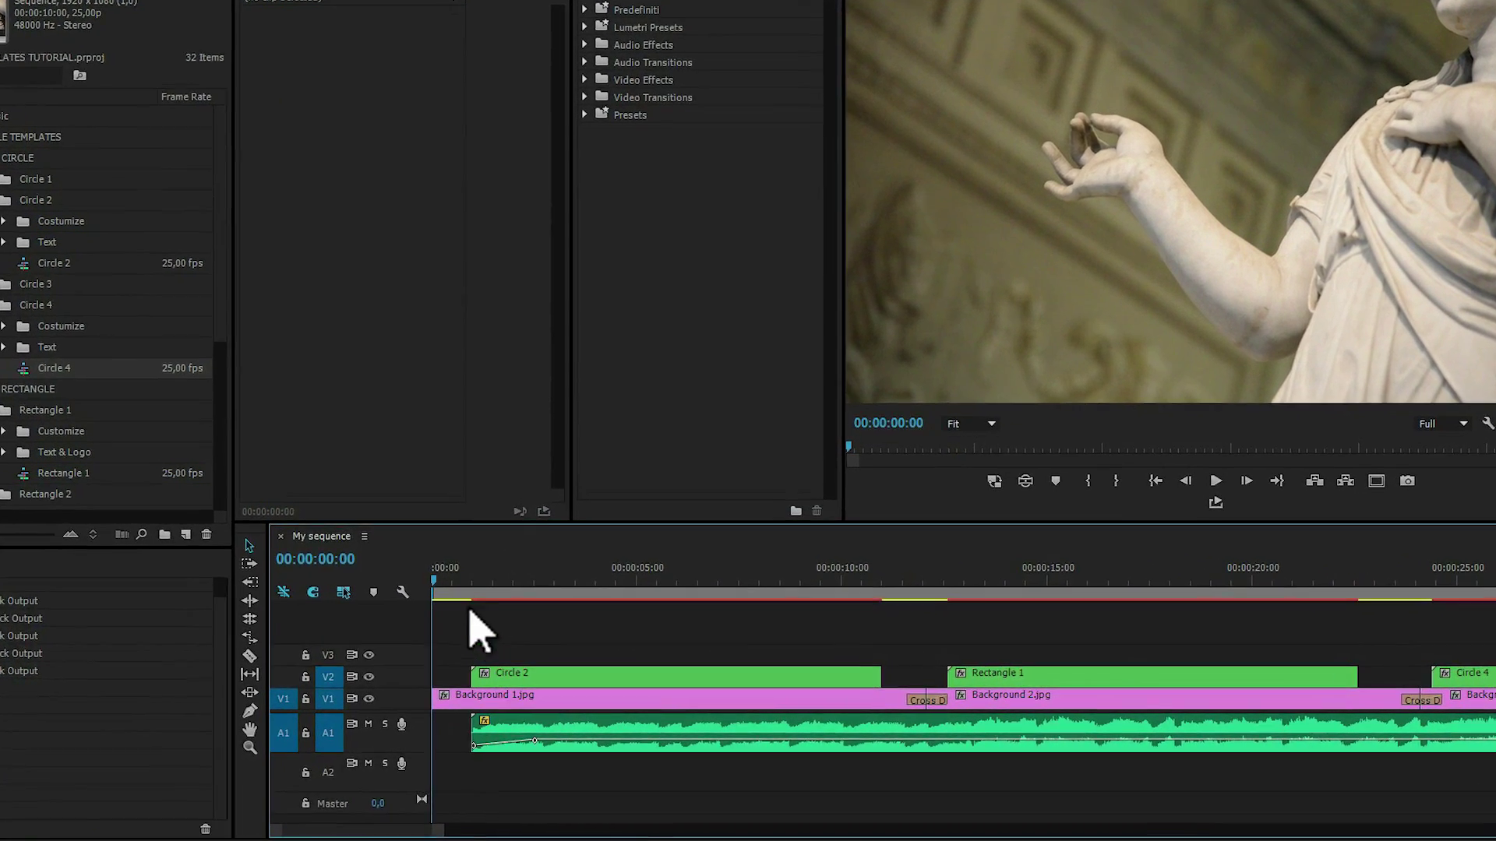
# Step: Open the Circle 2 nested sequence, select Title+frame and scrub through its animation
pyautogui.doubleClick(485, 674)
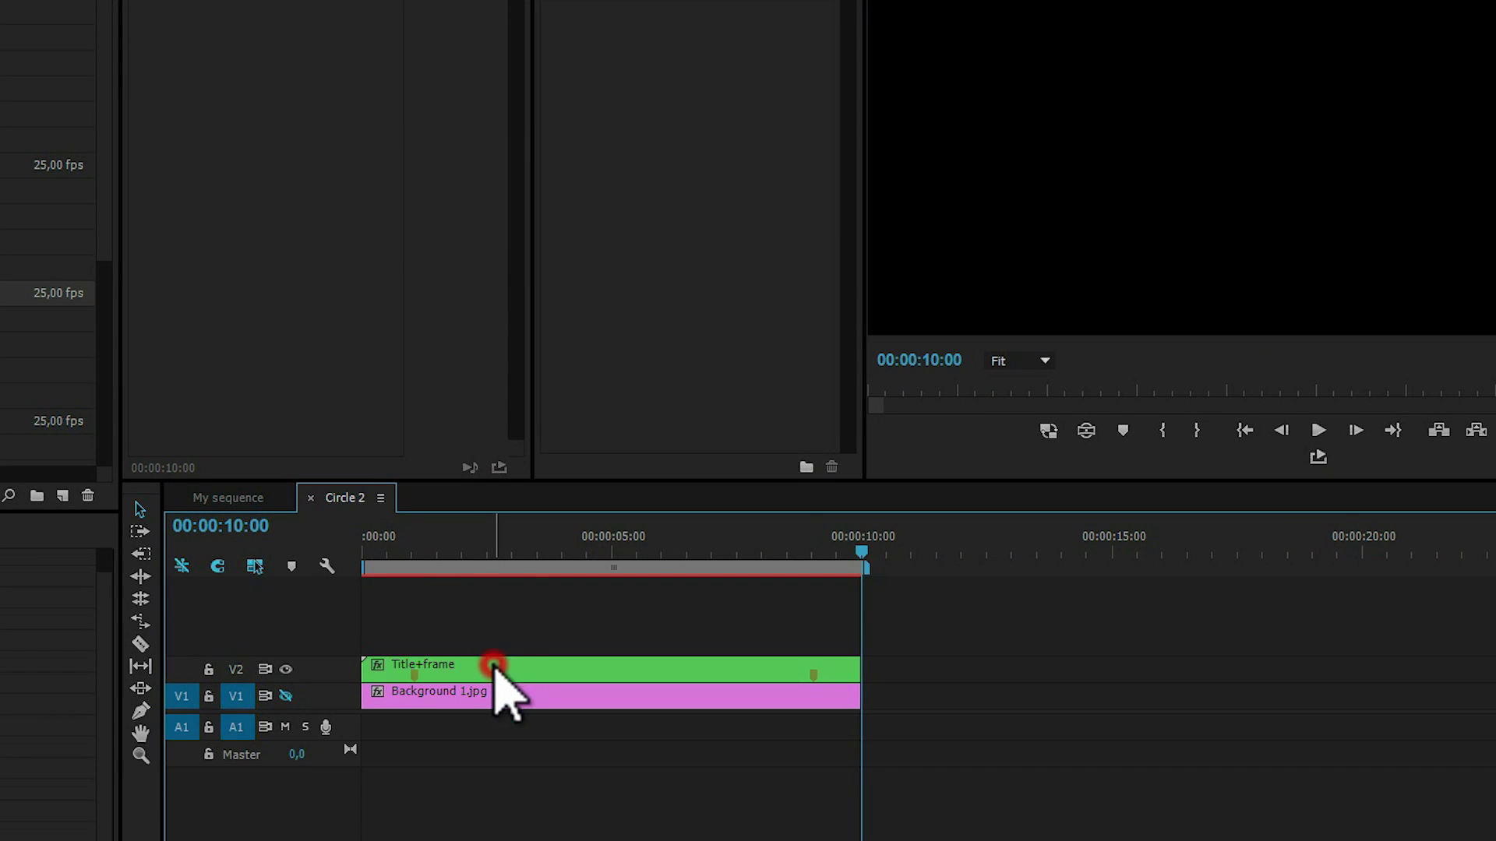
pyautogui.moveTo(374, 547); pyautogui.dragTo(419, 544)
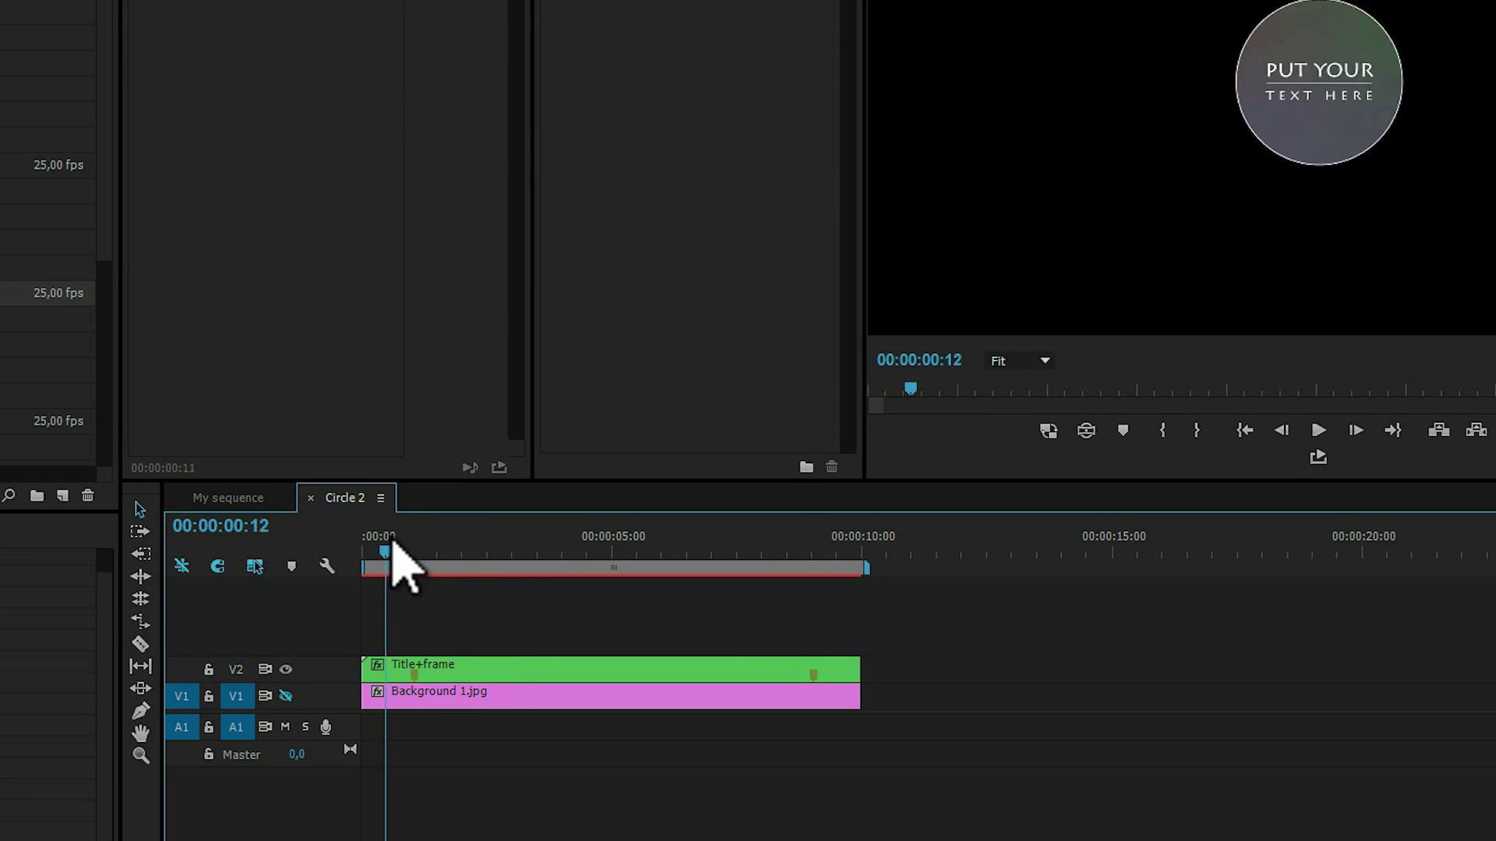
pyautogui.click(417, 674)
pyautogui.moveTo(781, 552); pyautogui.dragTo(820, 550)
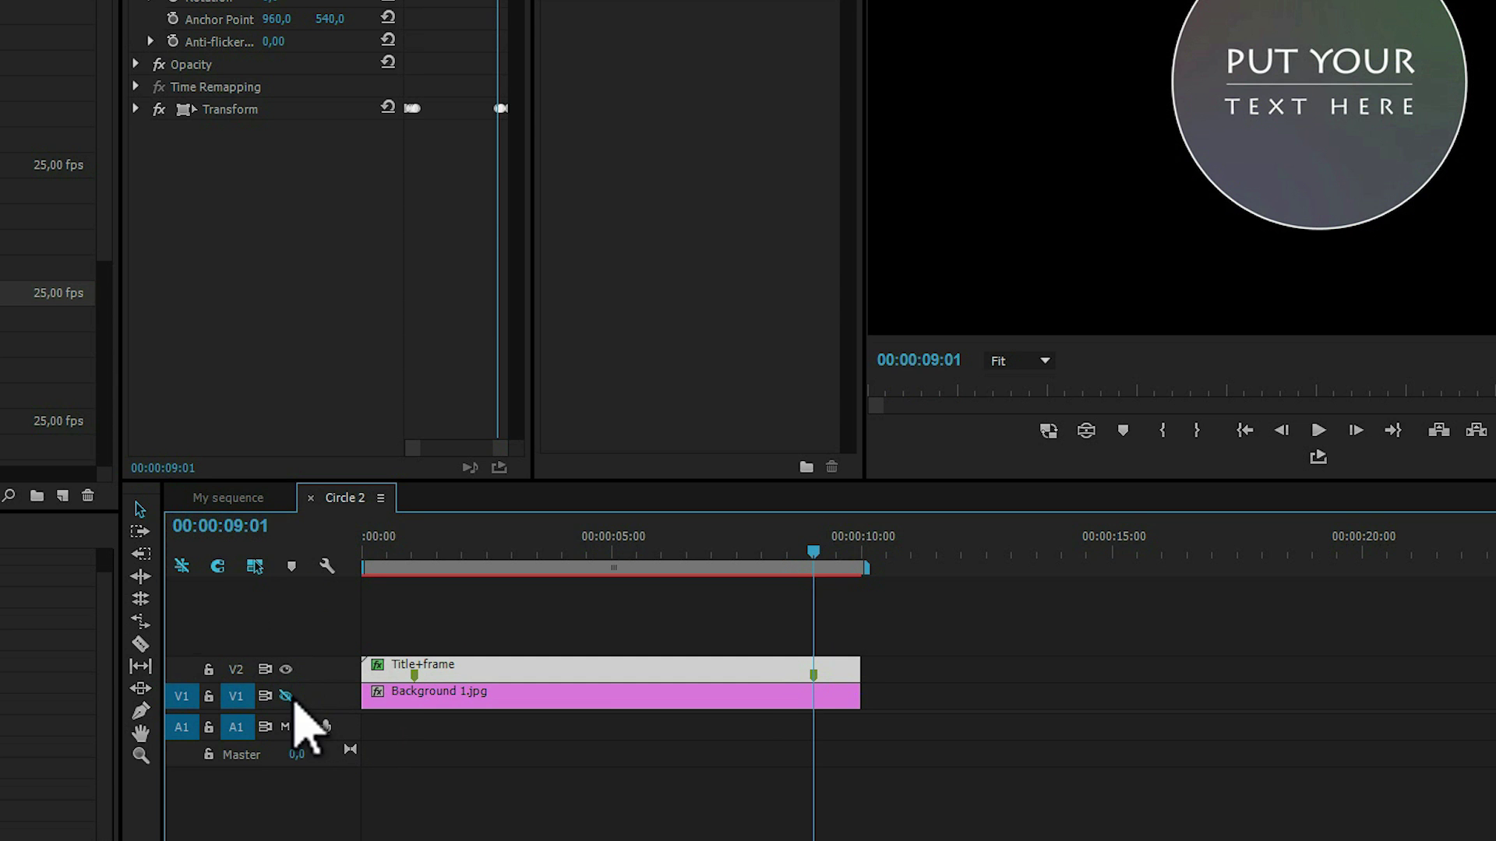
# Step: Paste the copied Title+frame onto V2 at the Circle 2 start in My sequence
pyautogui.click(238, 498)
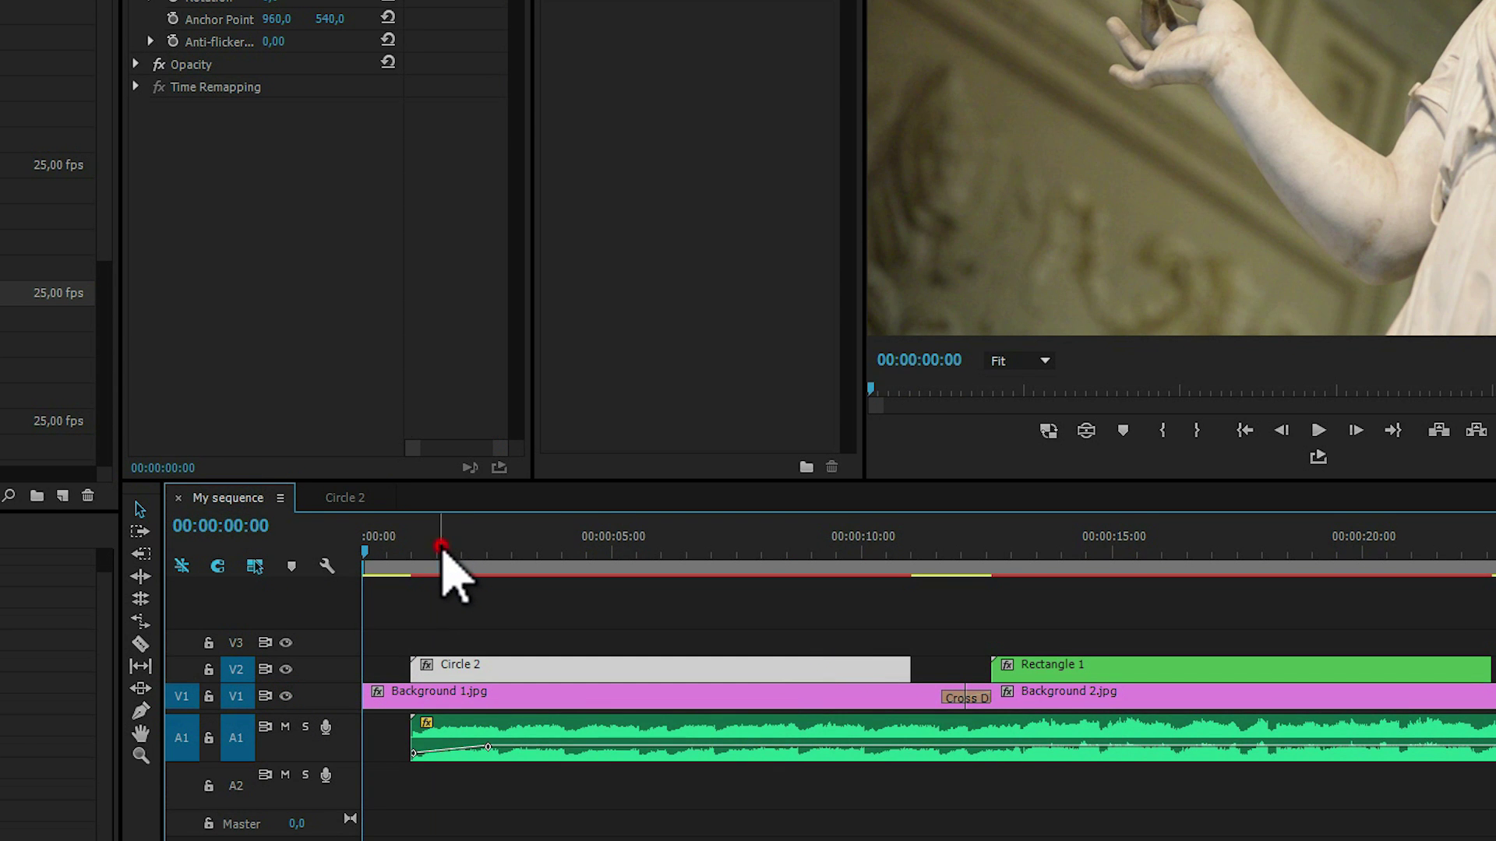
pyautogui.click(442, 549)
pyautogui.press('Up')
pyautogui.hotkey('ctrl', 'v')
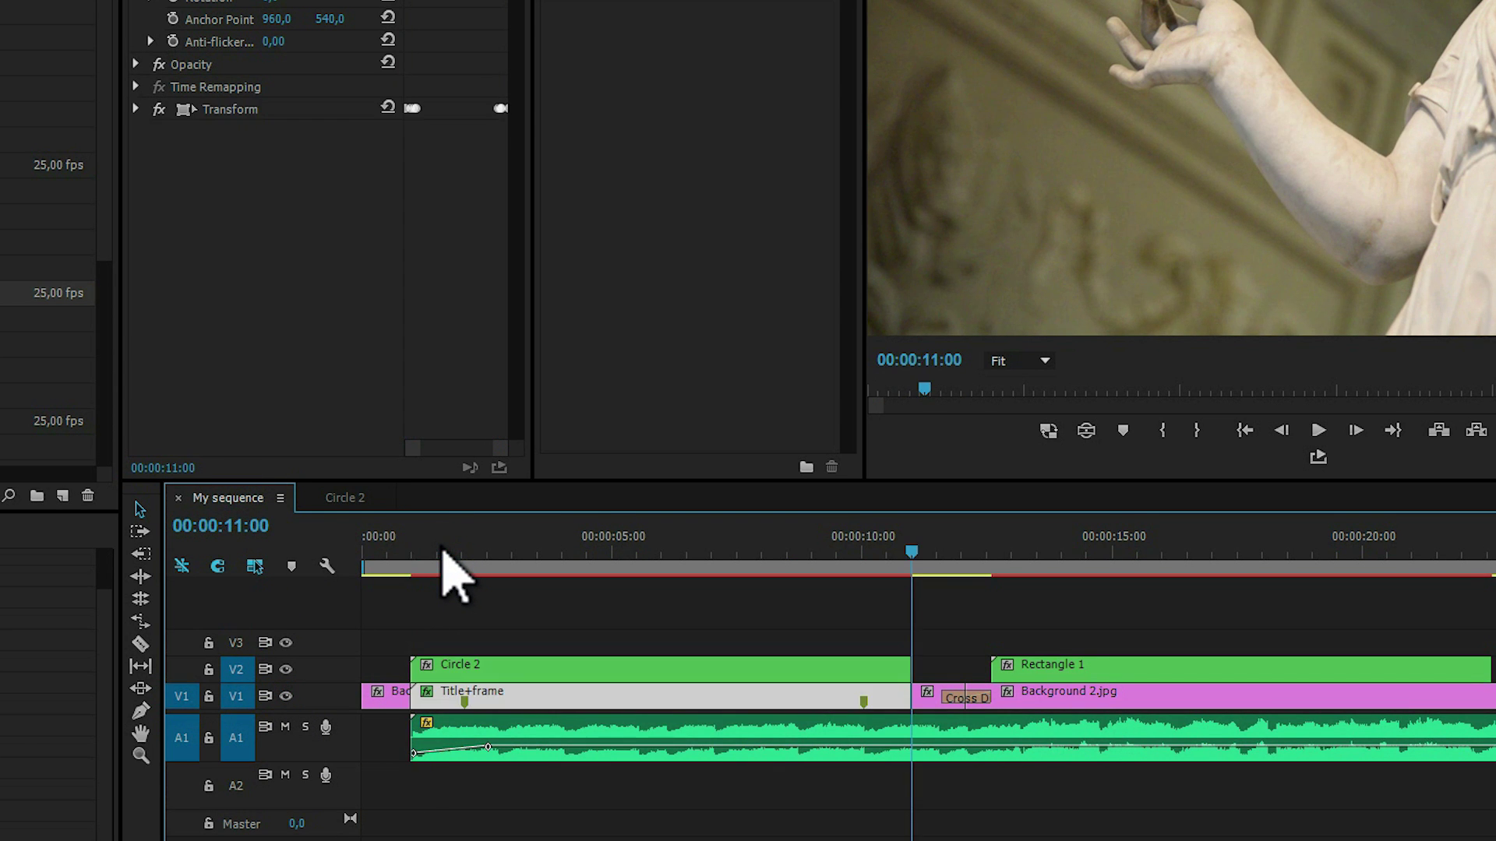
pyautogui.hotkey('ctrl', 'z')
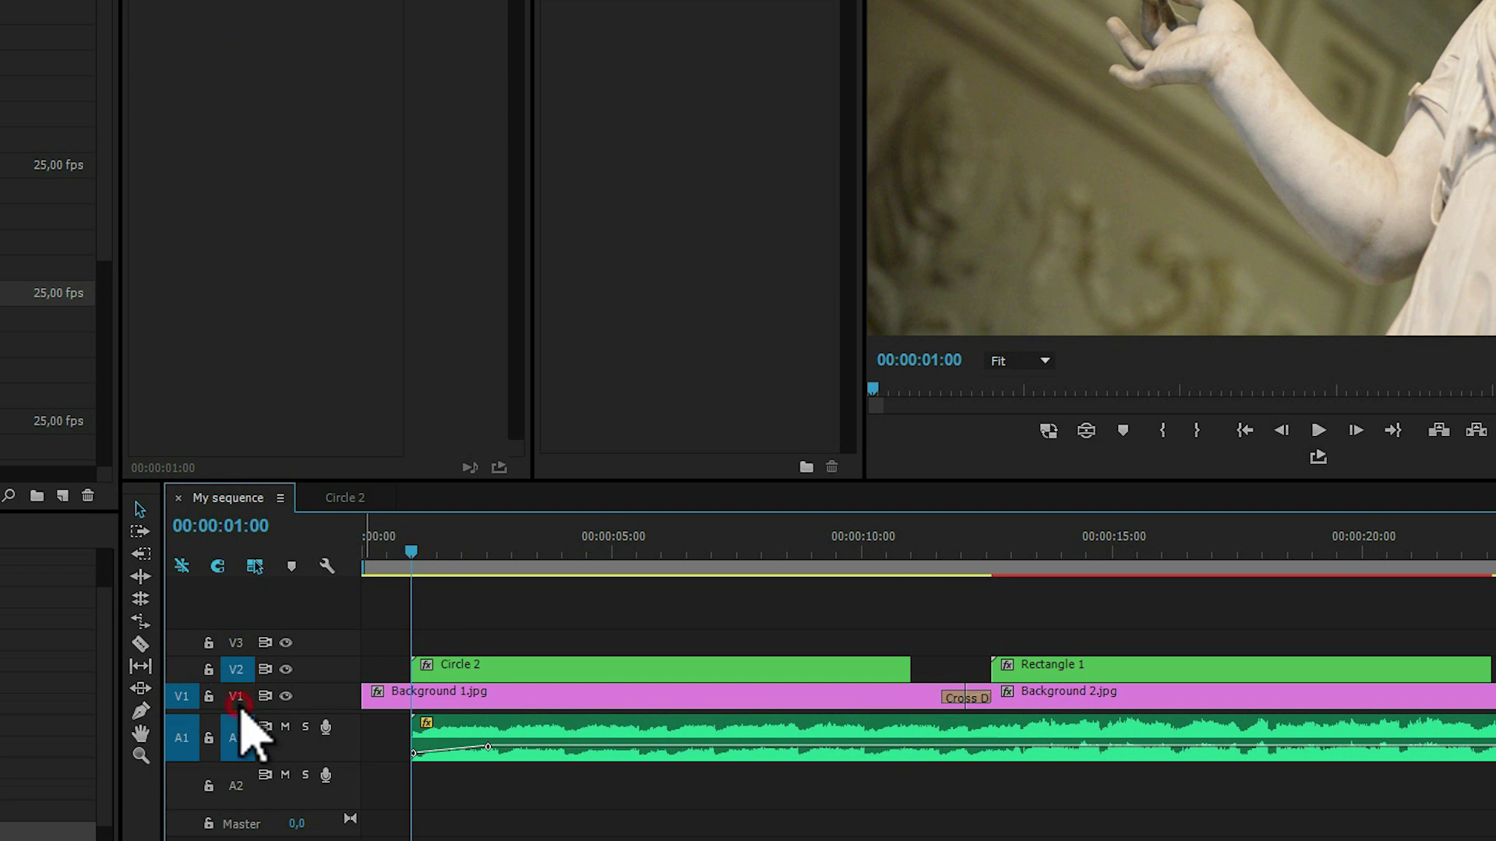
pyautogui.hotkey('ctrl', 'v')
pyautogui.moveTo(448, 571)
pyautogui.mouseDown()
pyautogui.moveTo(428, 567)
pyautogui.moveTo(438, 543)
pyautogui.mouseUp()
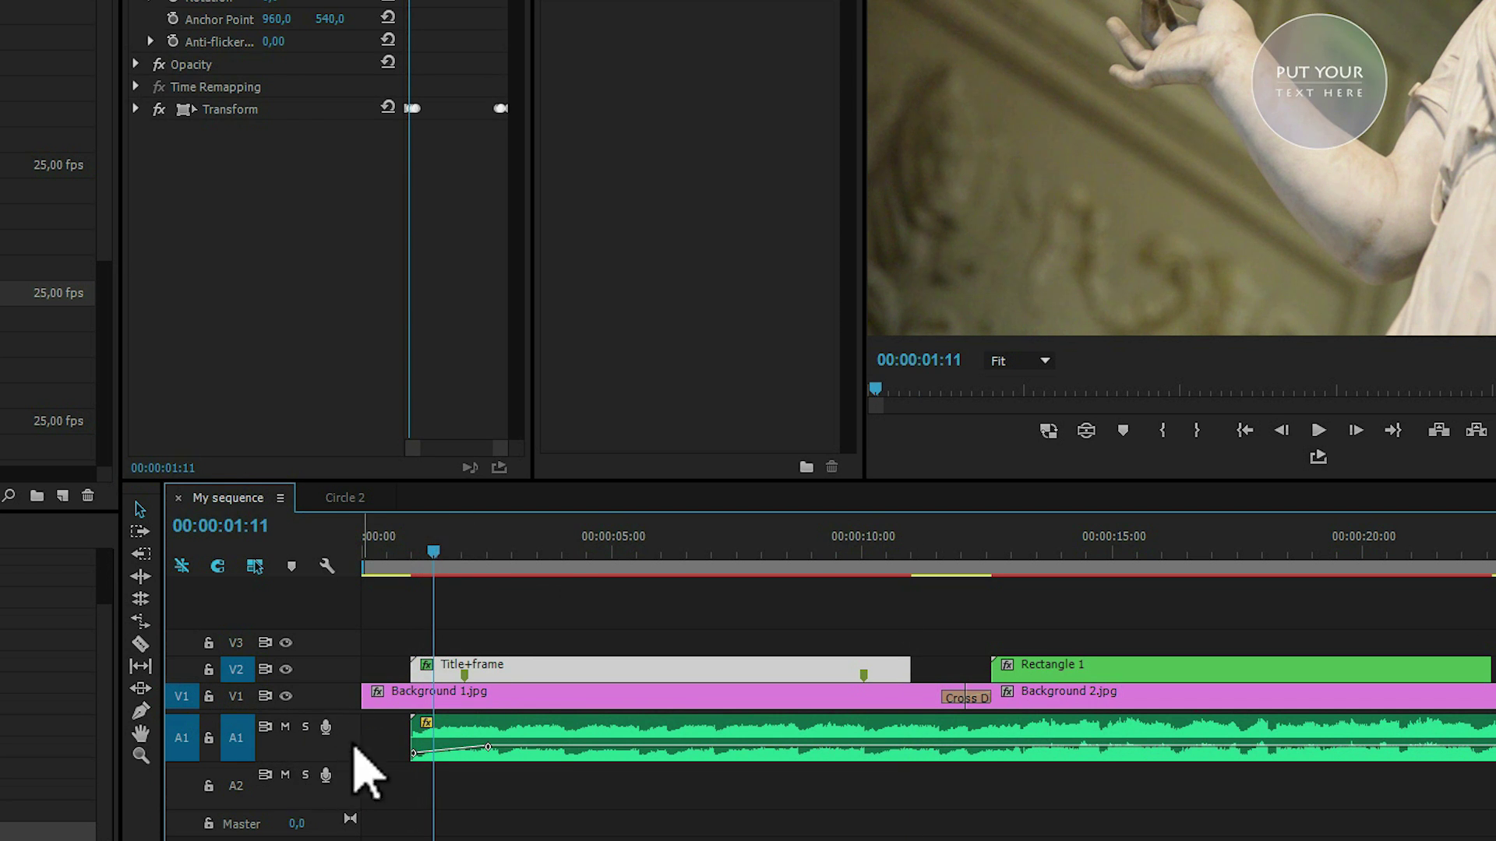
# Step: Razor Title+frame after its intro and before its outro, then delete the middle piece
pyautogui.press('c')
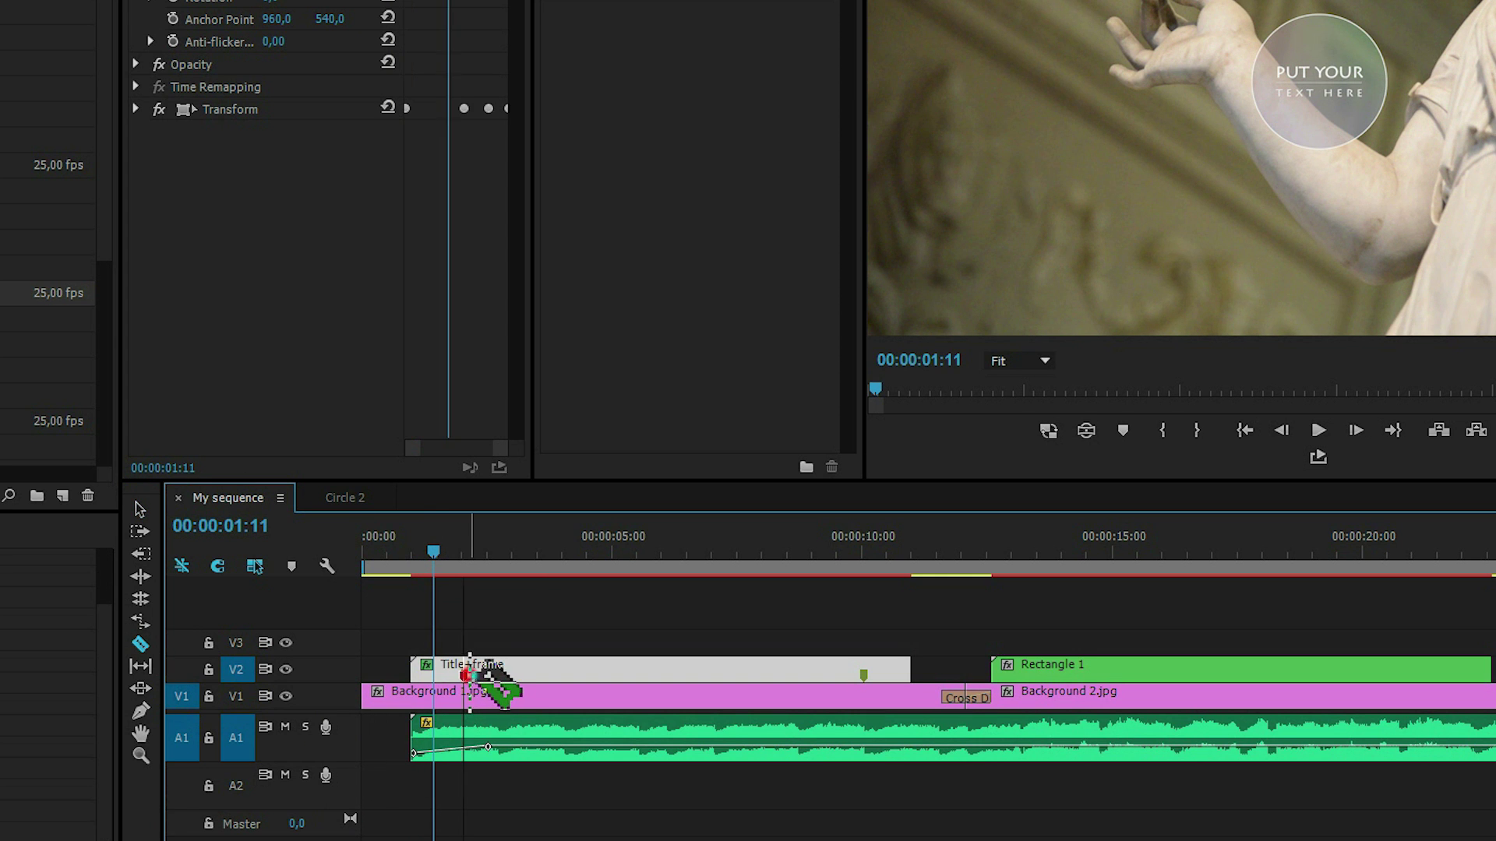
pyautogui.click(468, 673)
pyautogui.click(861, 672)
pyautogui.press('v')
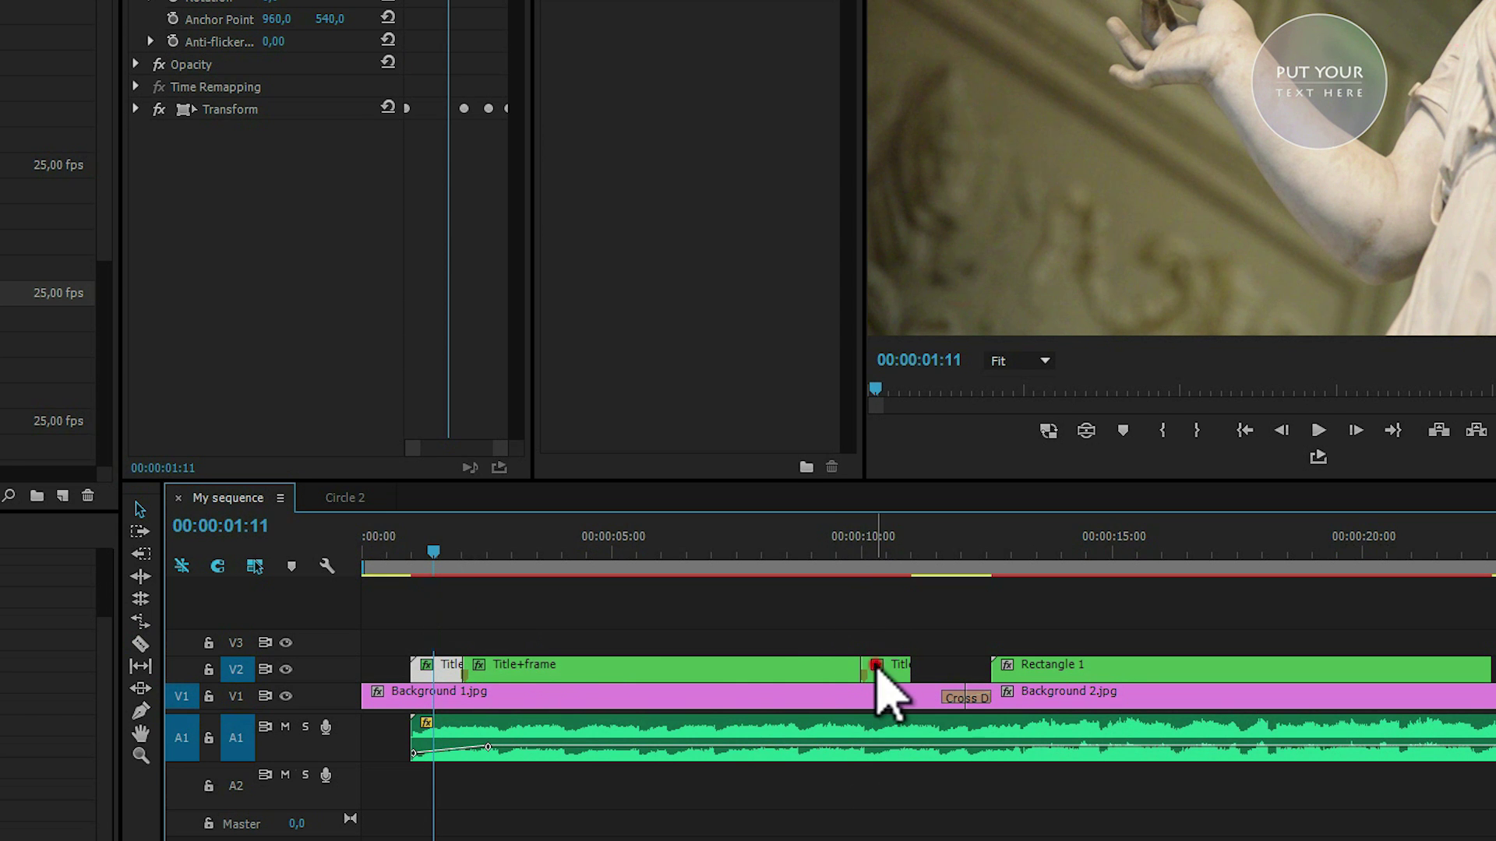
pyautogui.moveTo(878, 670); pyautogui.dragTo(638, 668)
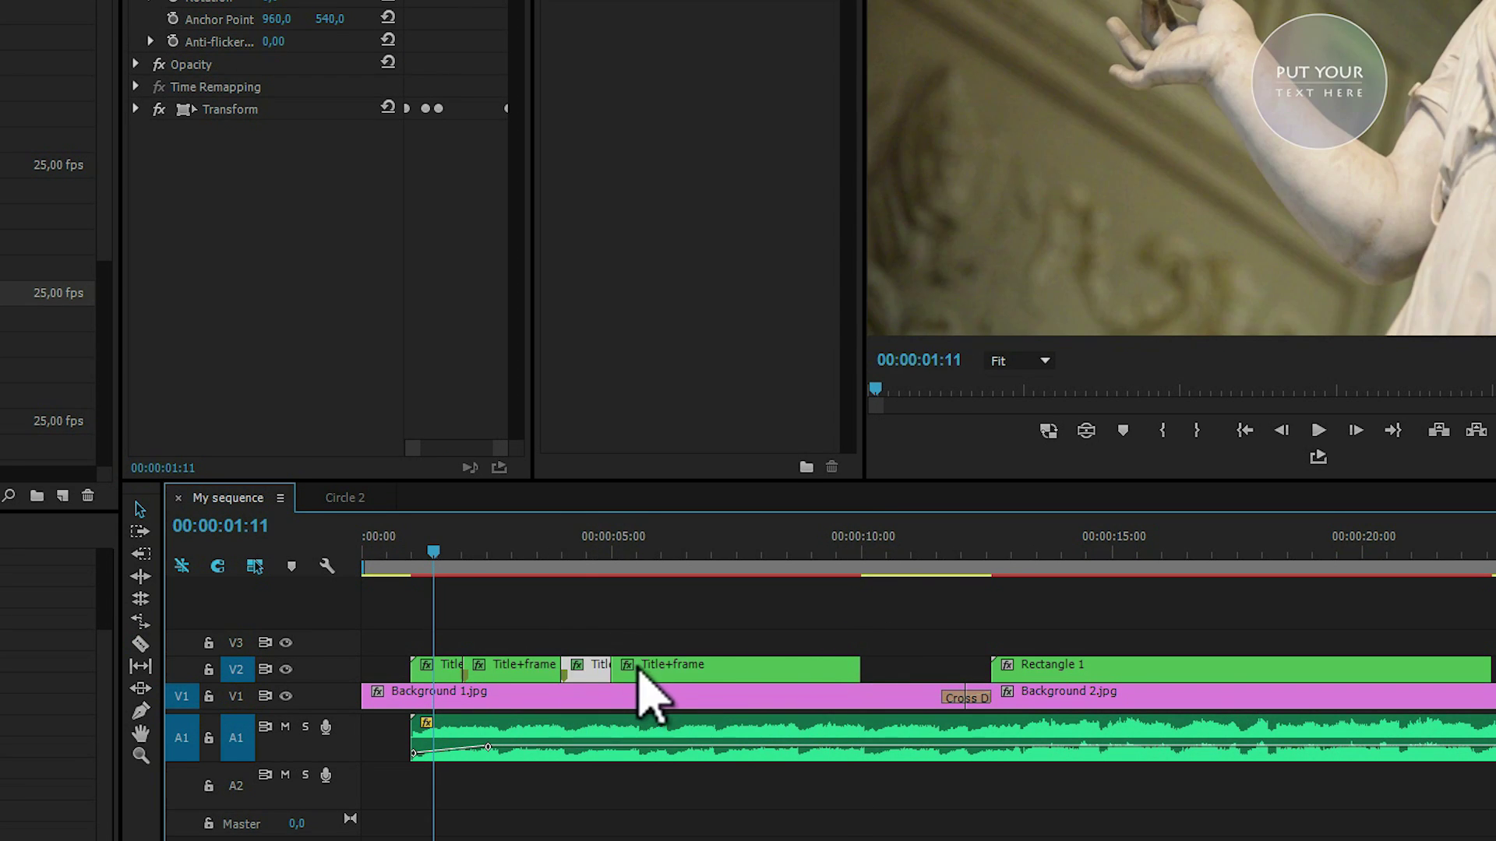
pyautogui.click(638, 670)
pyautogui.press('Delete')
pyautogui.click(390, 553)
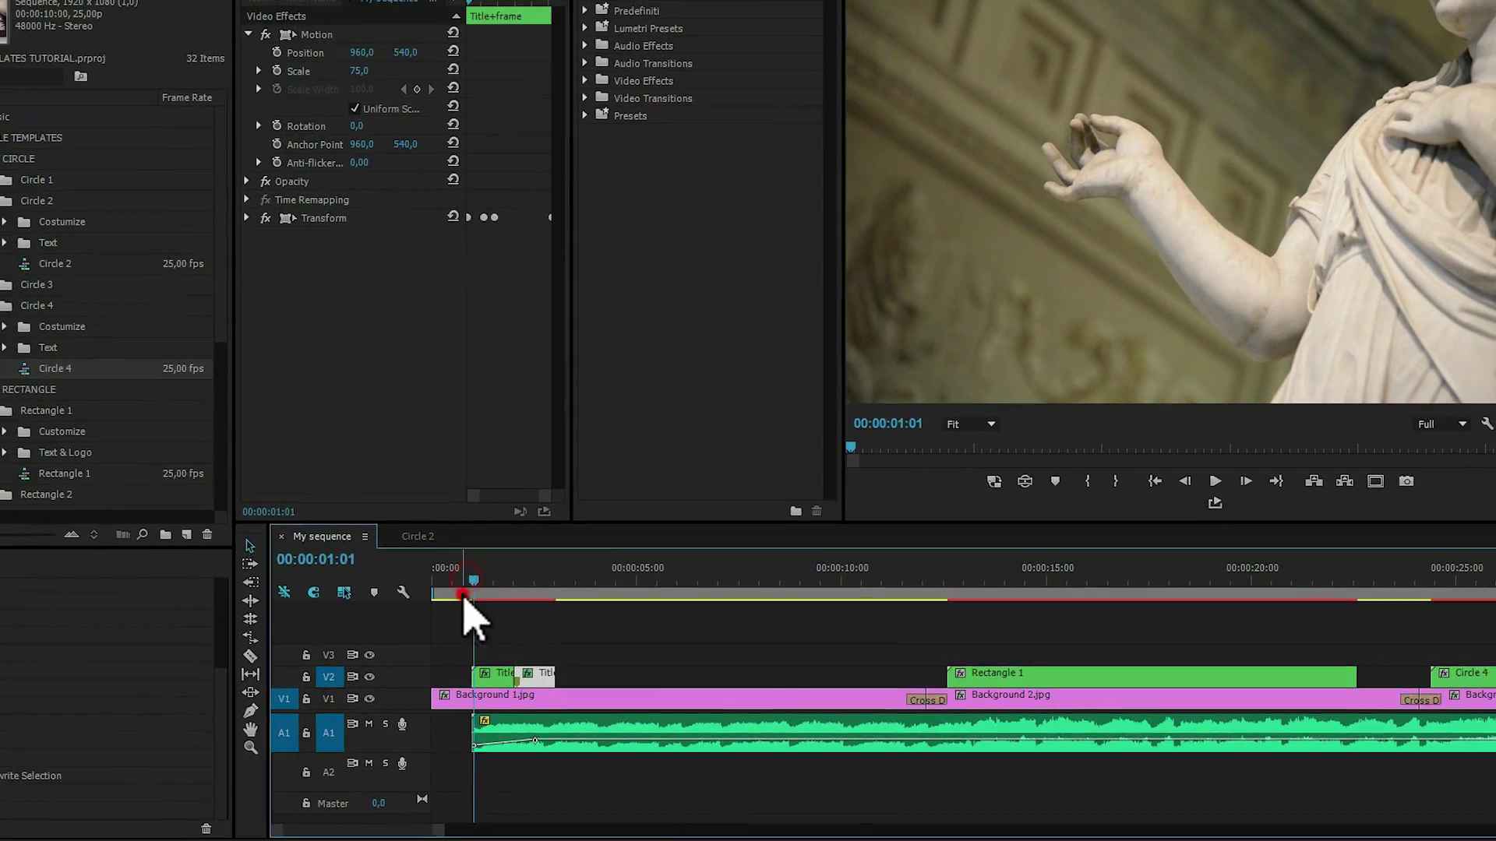
pyautogui.moveTo(567, 678)
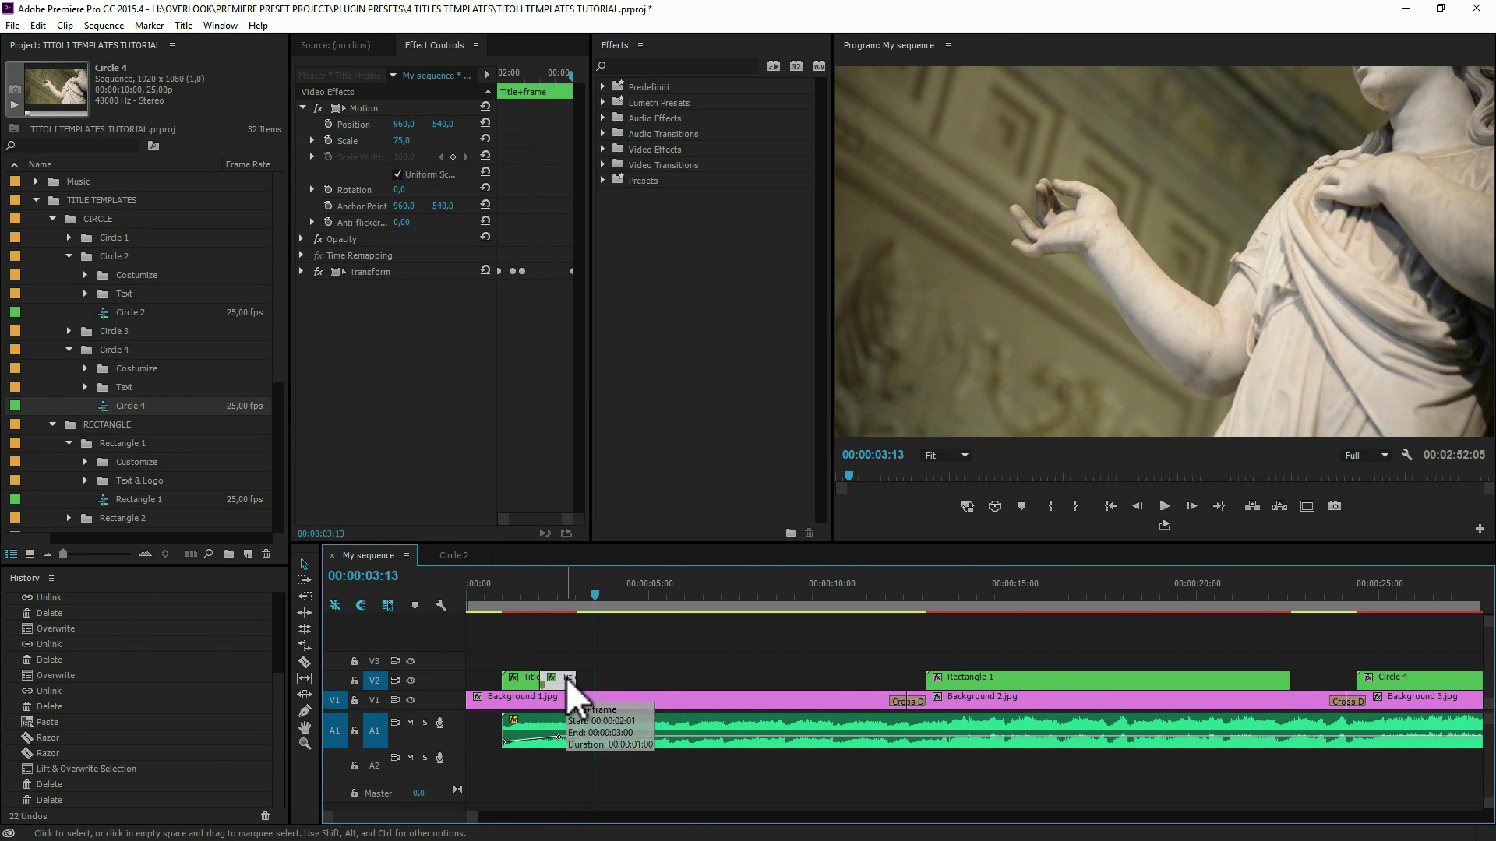
# Step: Move Title+frame over Background 1.jpg, then open its Title nest and select Title A
pyautogui.moveTo(566, 676)
pyautogui.mouseDown()
pyautogui.moveTo(547, 677)
pyautogui.moveTo(866, 677)
pyautogui.mouseUp()
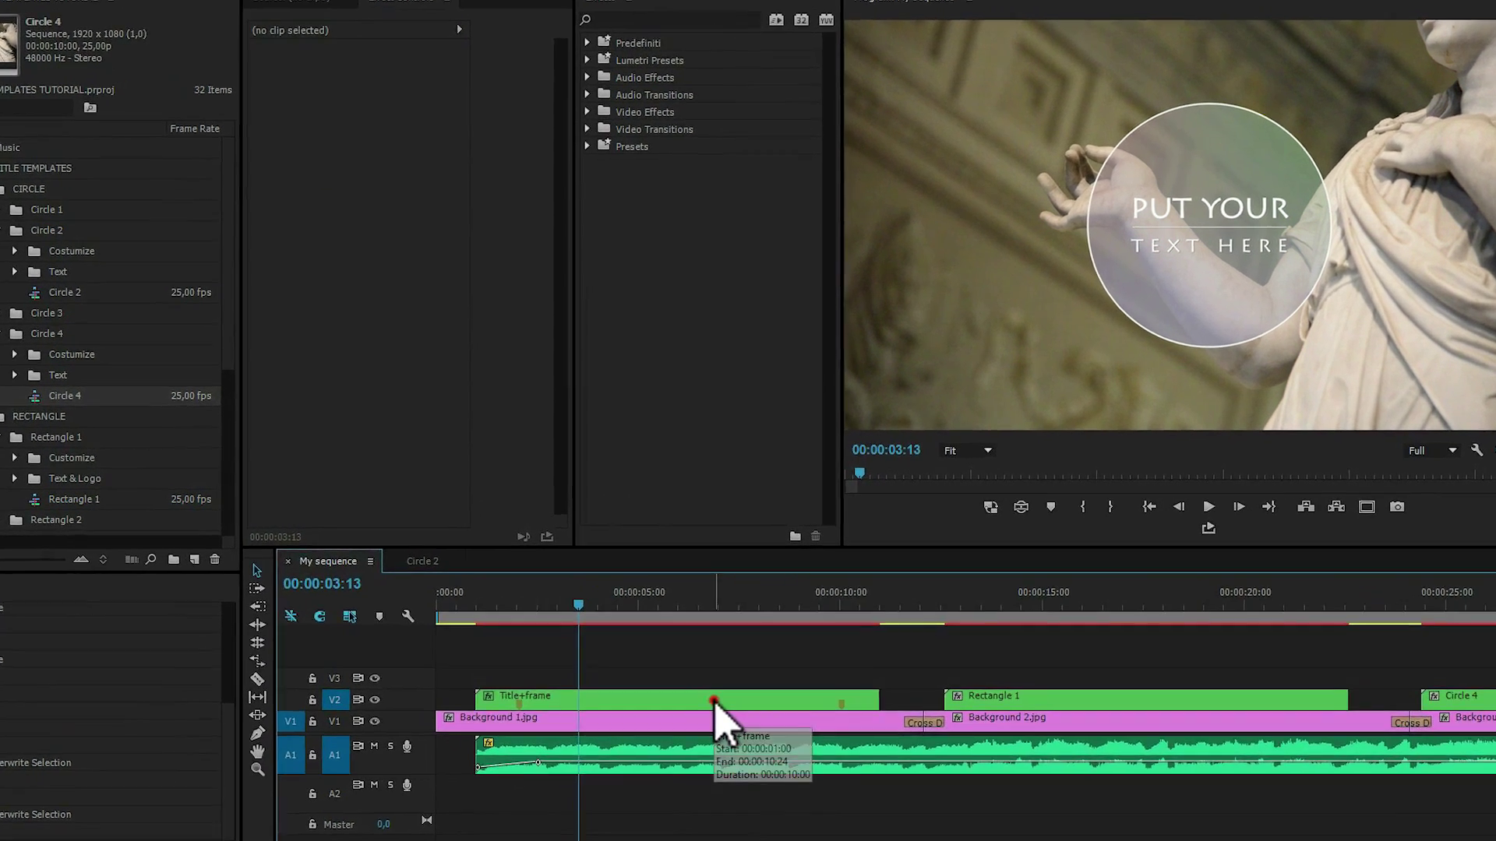
pyautogui.doubleClick(715, 701)
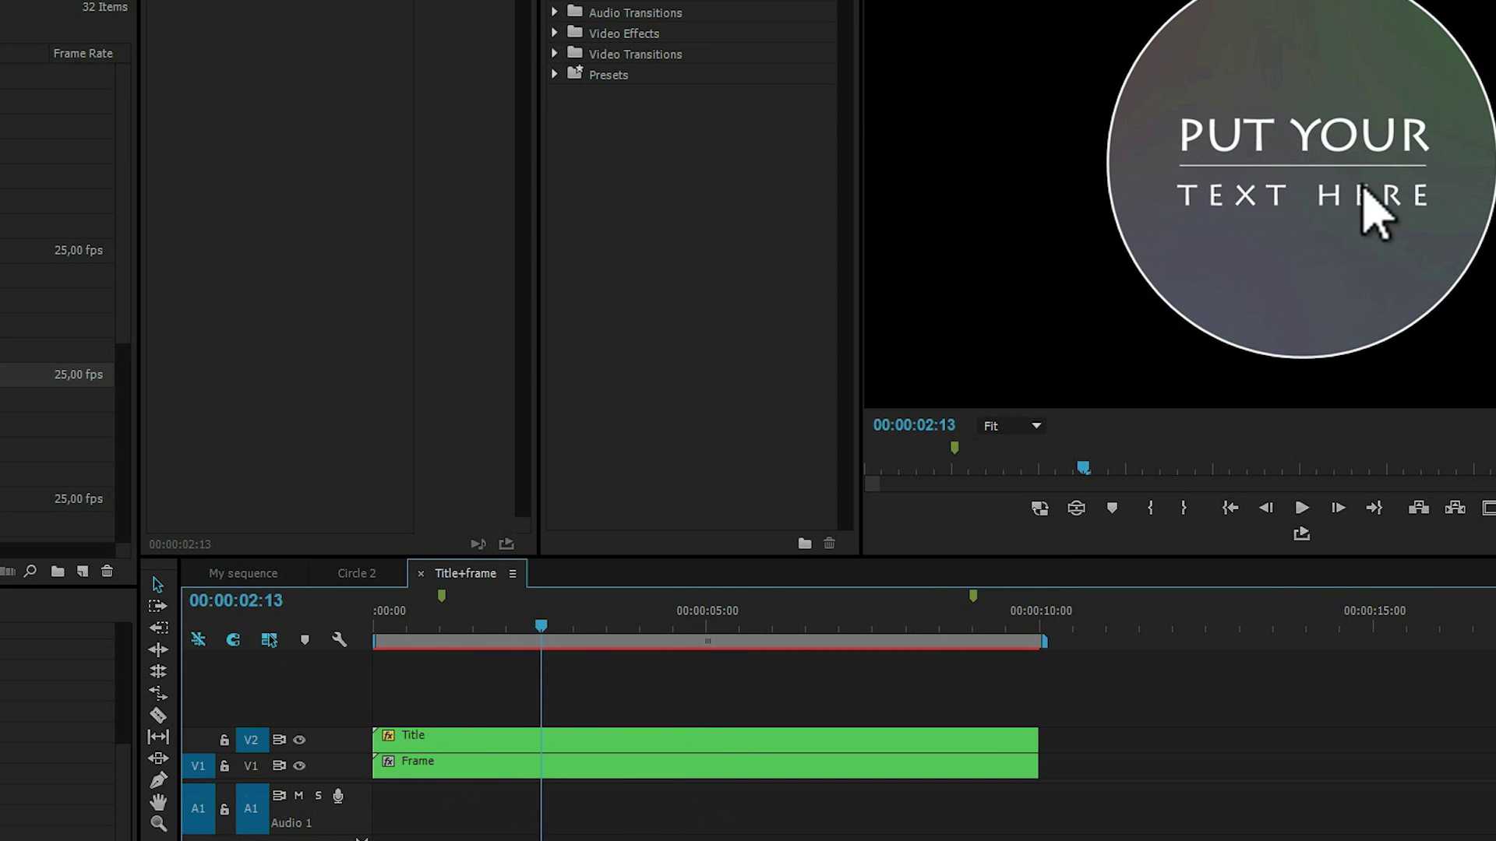
pyautogui.doubleClick(540, 742)
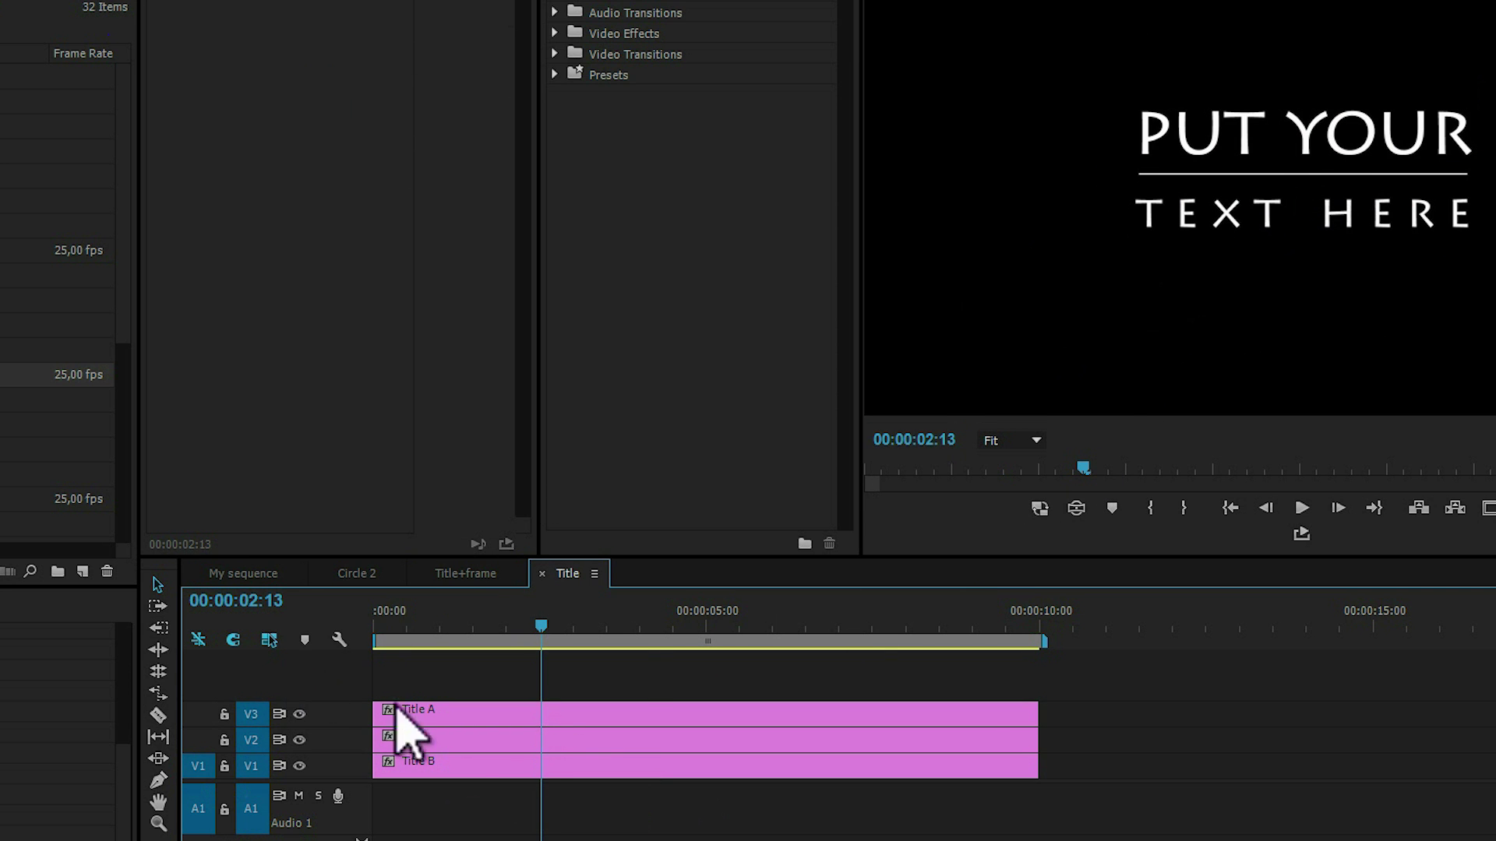
pyautogui.click(521, 721)
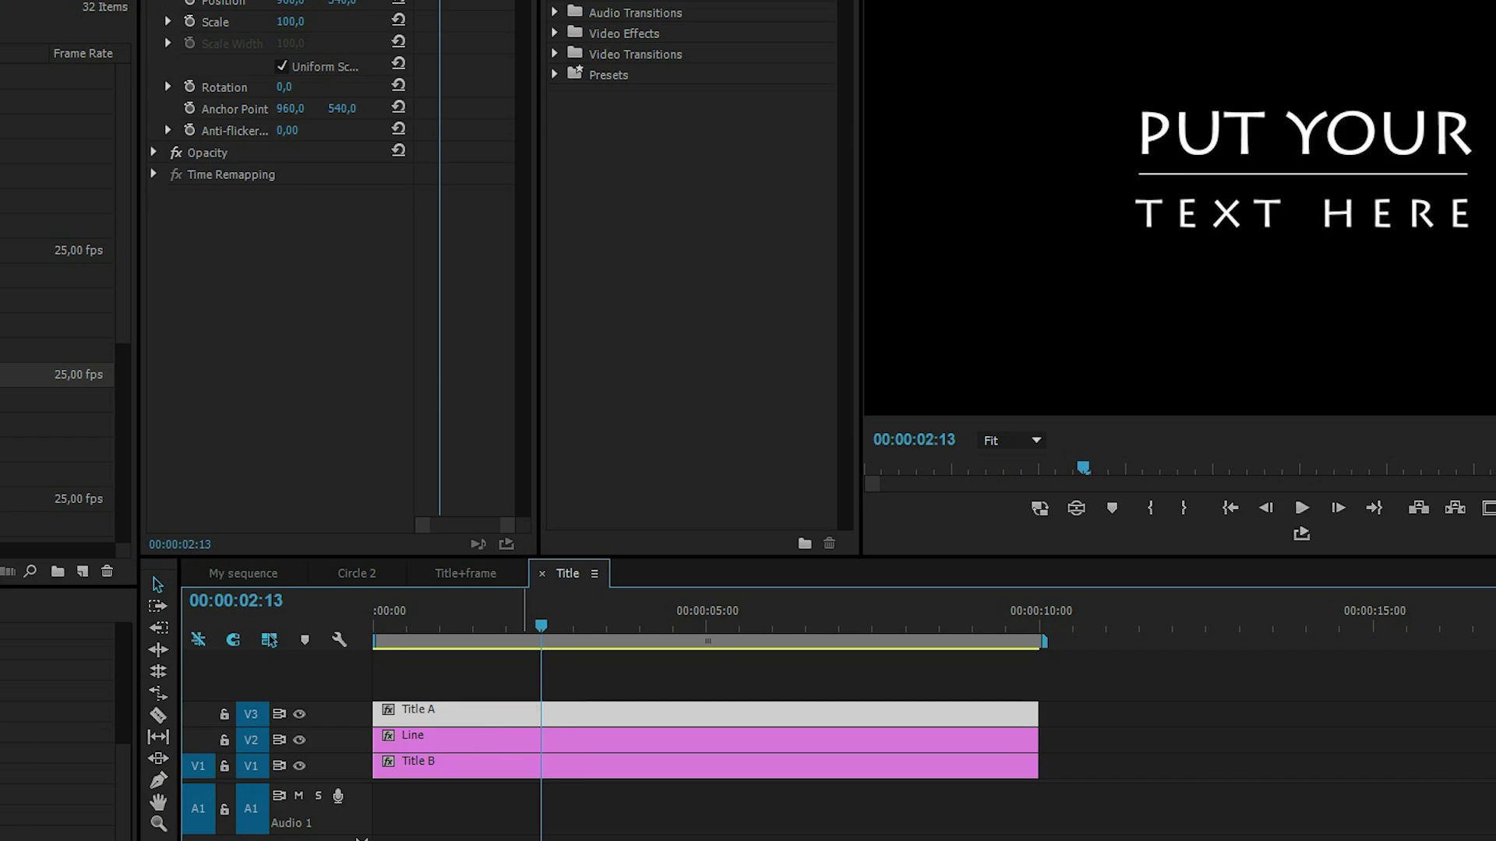
pyautogui.click(281, 572)
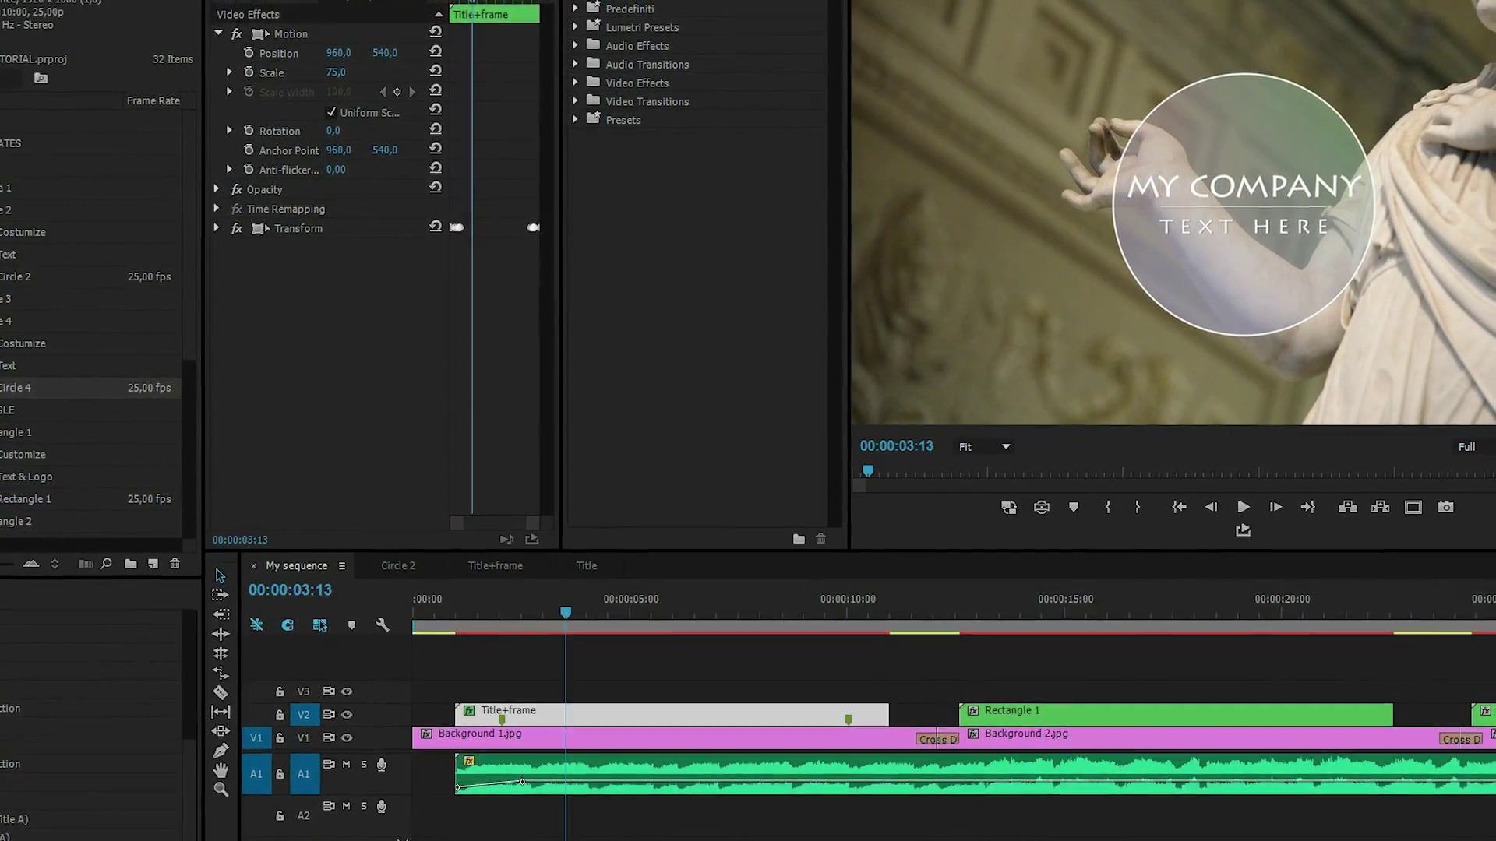
# Step: Change the second title line to NEW BRAND and scale the circle title to half size
pyautogui.click(591, 565)
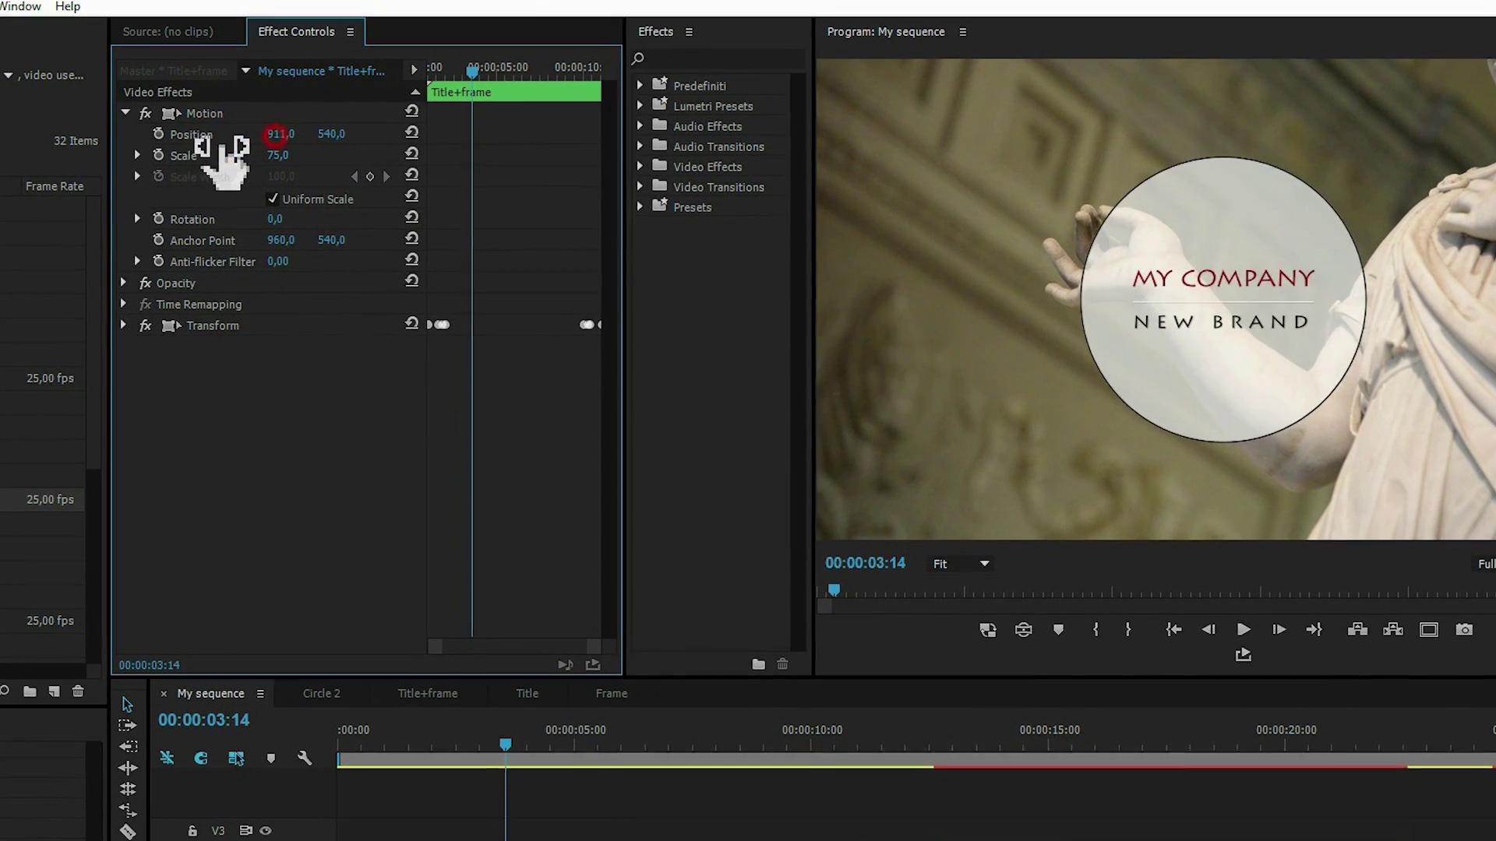
pyautogui.write('411')
pyautogui.press('Return')
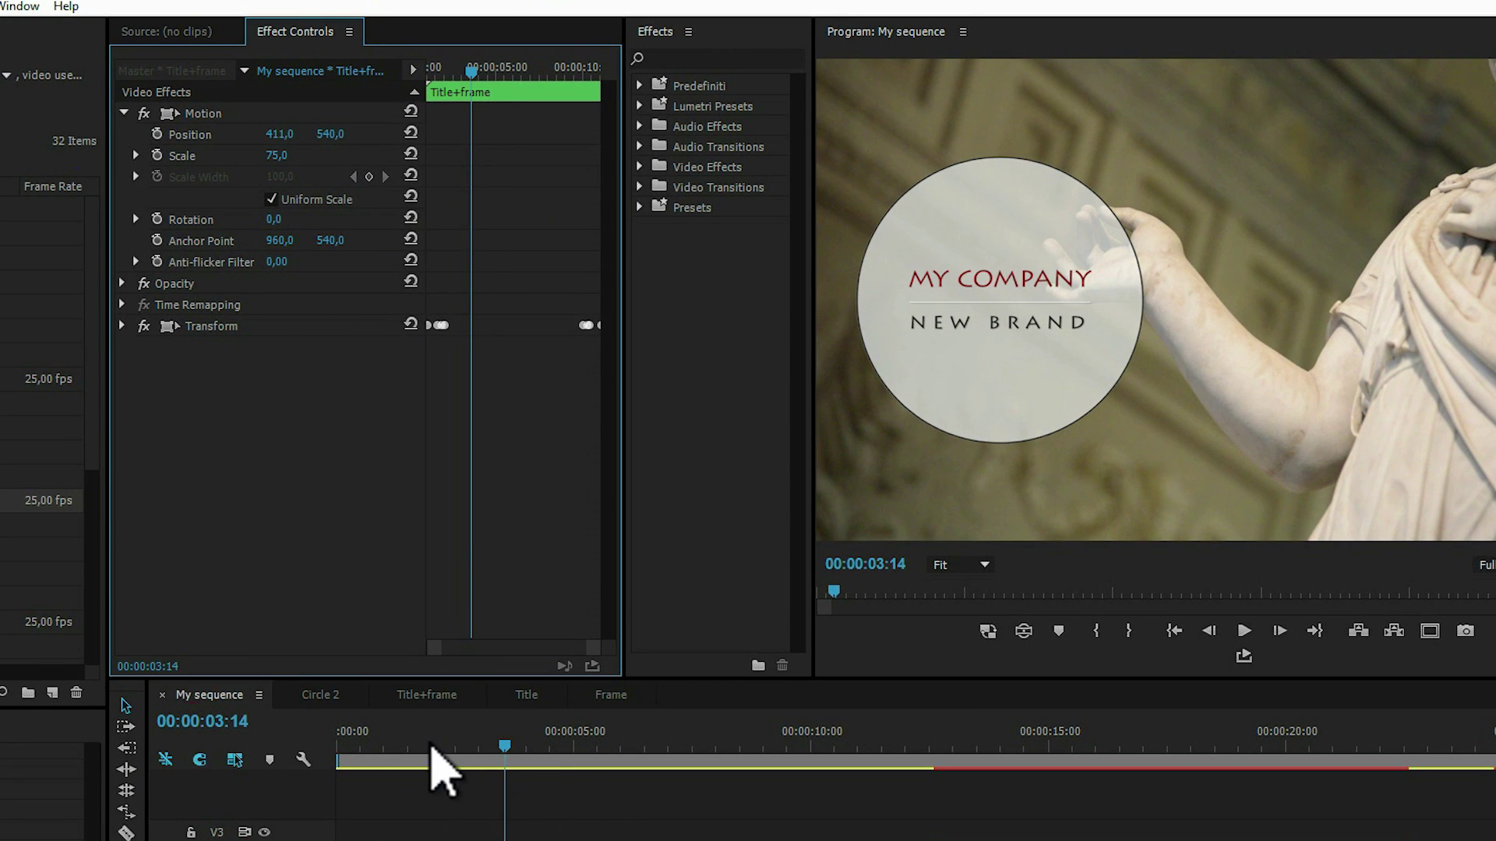
pyautogui.click(426, 744)
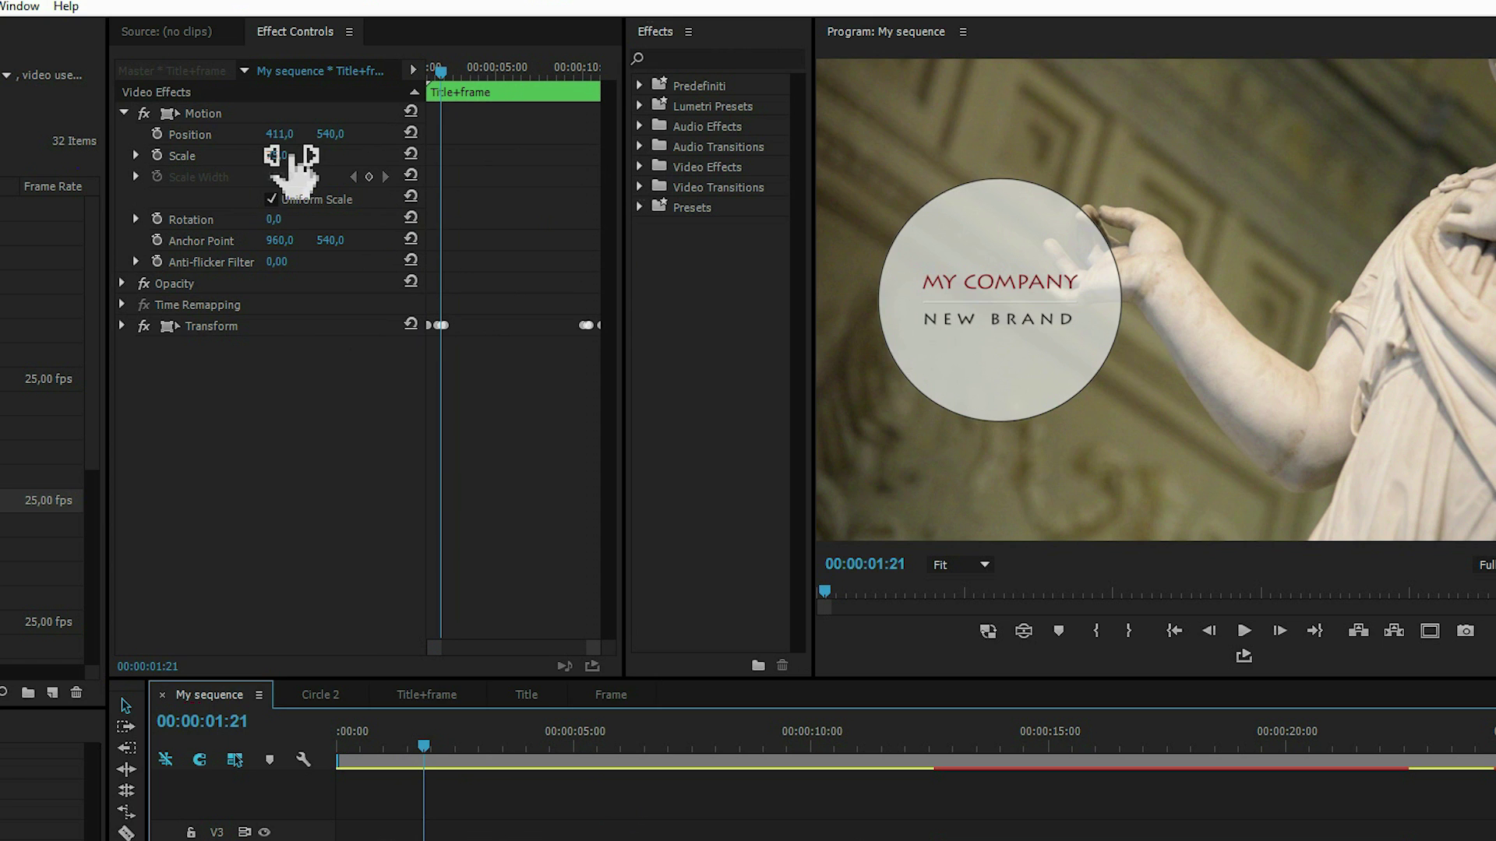
pyautogui.moveTo(291, 158)
pyautogui.mouseDown()
pyautogui.moveTo(595, 127)
pyautogui.moveTo(335, 141)
pyautogui.moveTo(163, 170)
pyautogui.mouseUp()
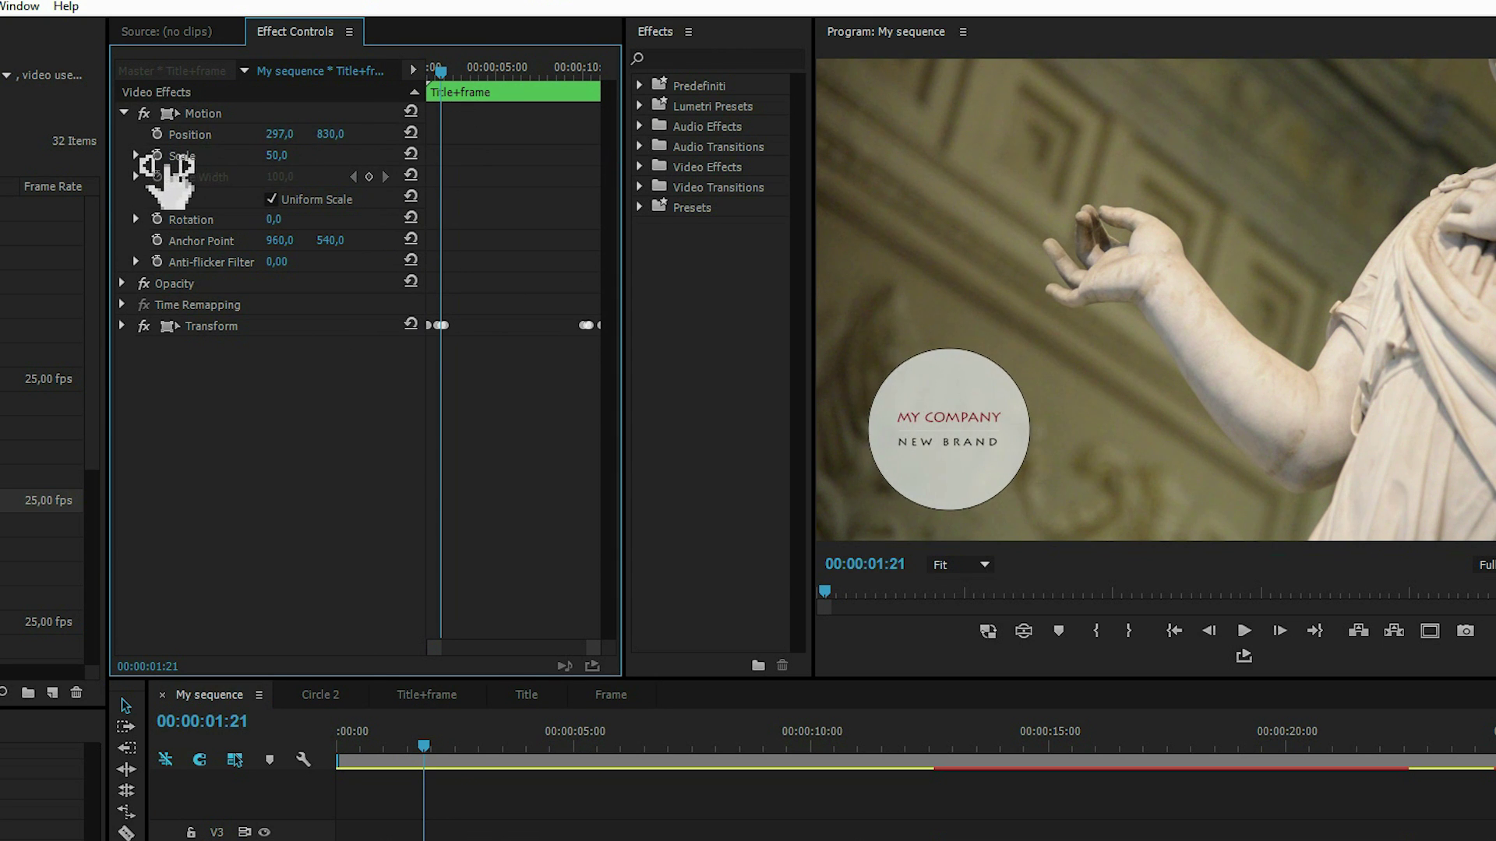
# Step: Shrink the circle title in the Program monitor onto the statue's raised hand, then play back
pyautogui.click(199, 113)
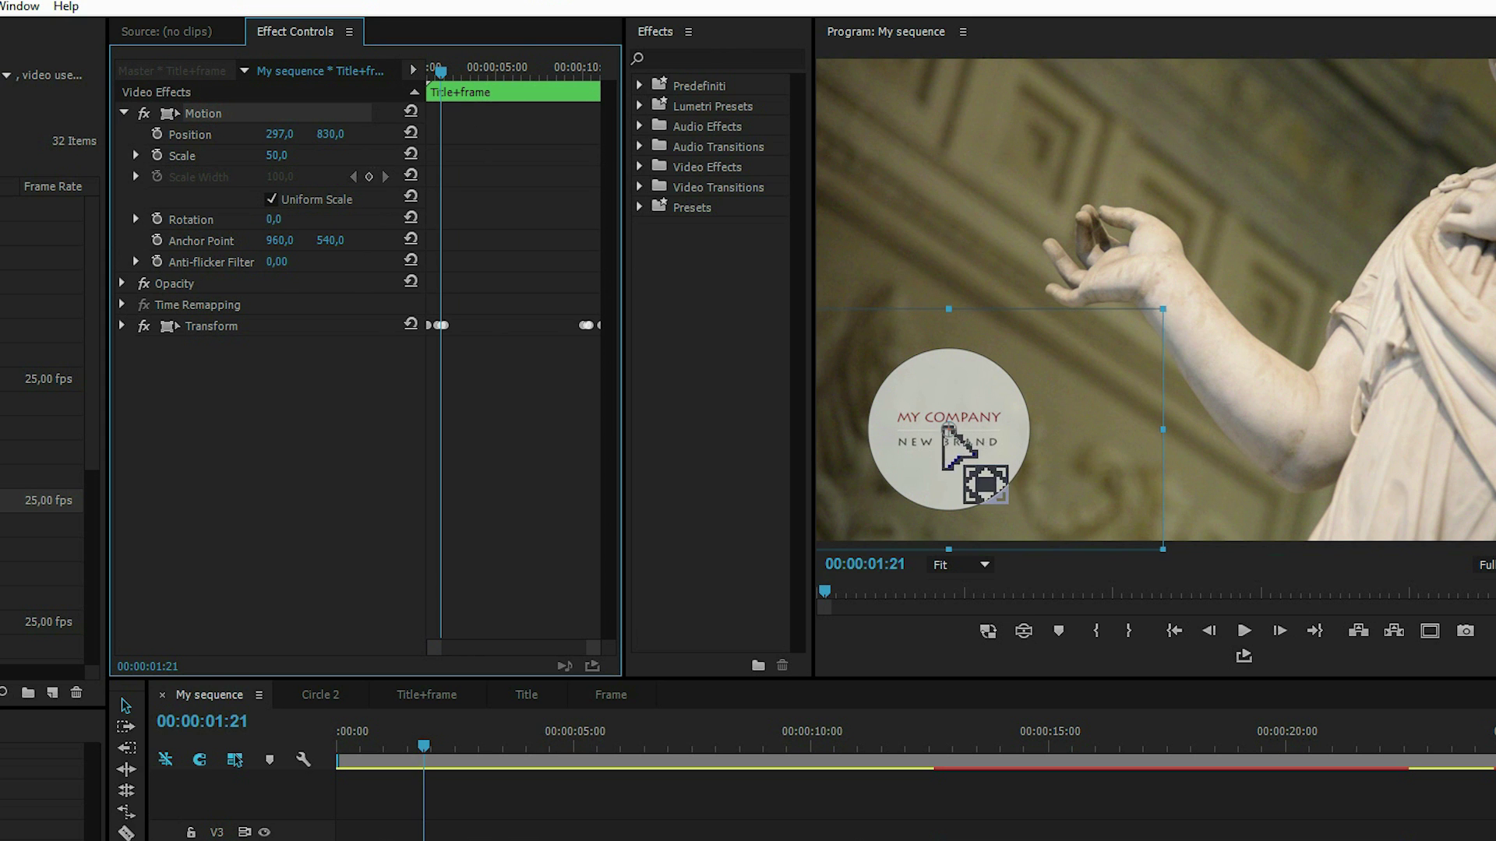
pyautogui.moveTo(965, 397)
pyautogui.mouseDown()
pyautogui.moveTo(1068, 306)
pyautogui.moveTo(1157, 387)
pyautogui.mouseUp()
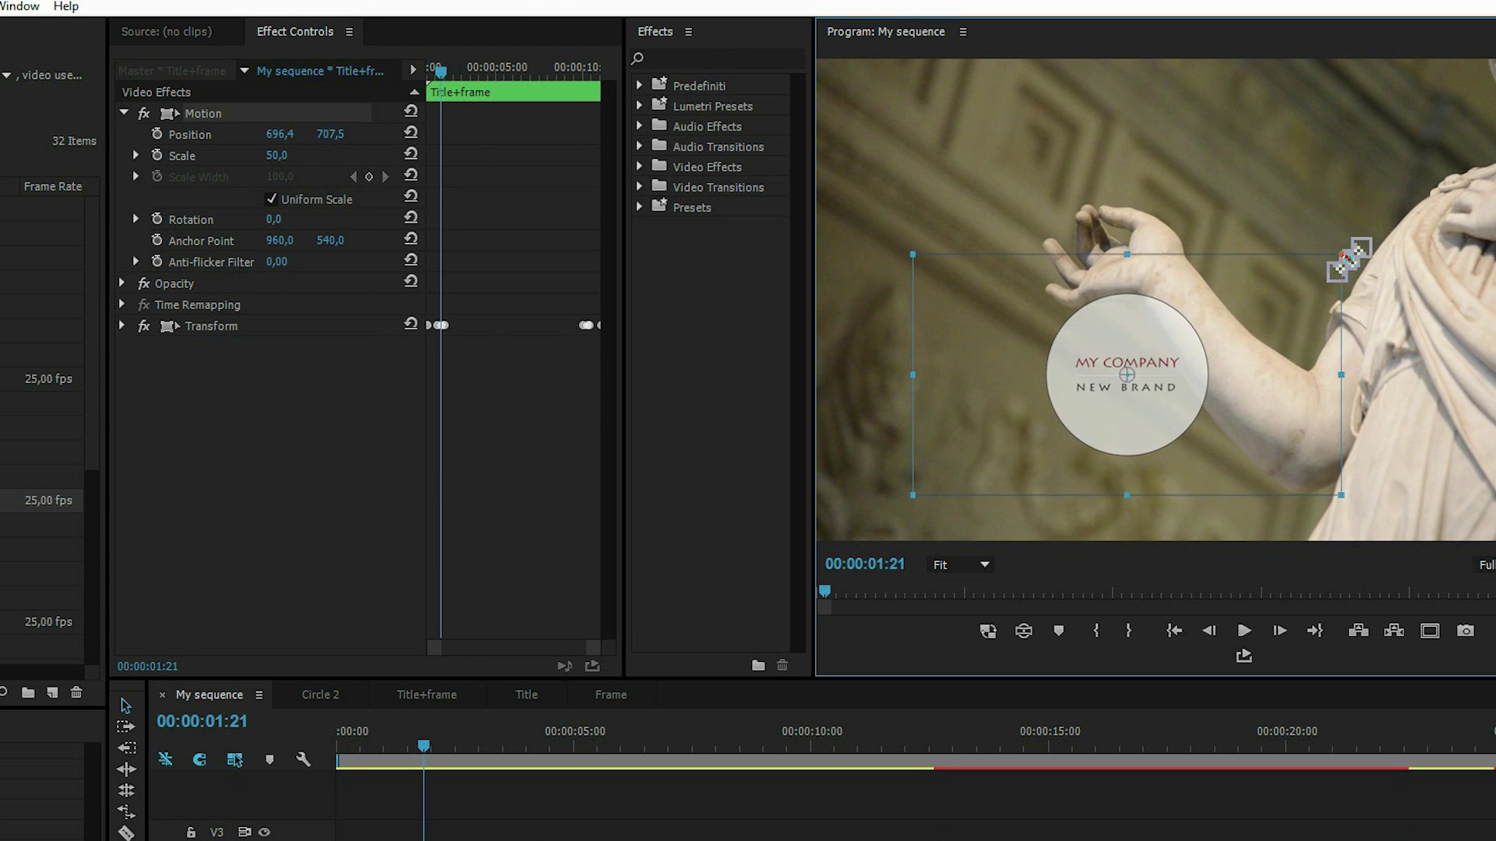
pyautogui.moveTo(1326, 262)
pyautogui.mouseDown()
pyautogui.moveTo(1339, 294)
pyautogui.moveTo(1210, 385)
pyautogui.moveTo(1124, 188)
pyautogui.mouseUp()
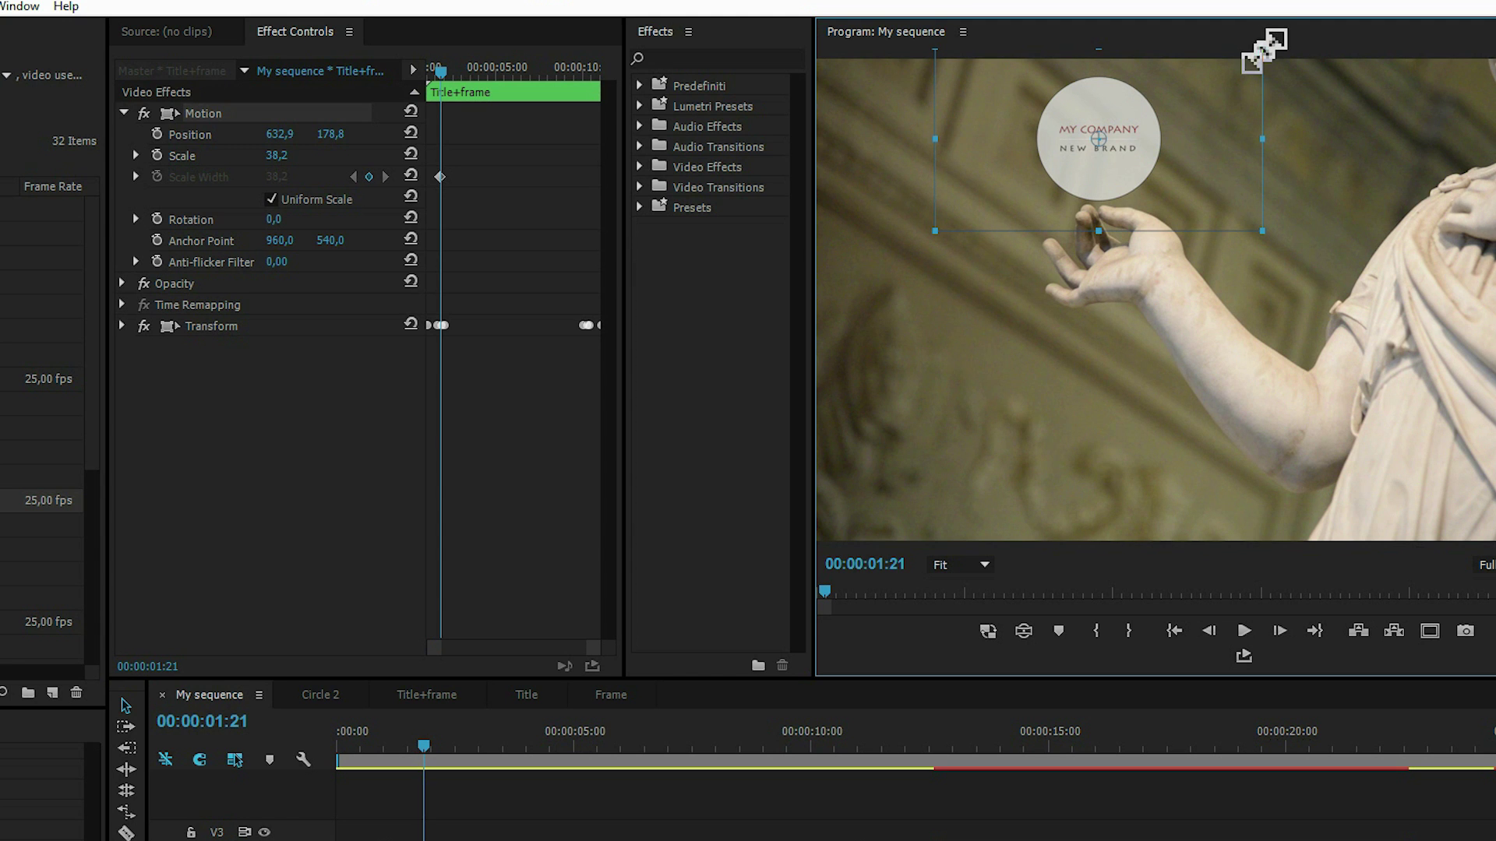
pyautogui.moveTo(1263, 47)
pyautogui.mouseDown()
pyautogui.moveTo(1180, 175)
pyautogui.moveTo(1171, 148)
pyautogui.mouseUp()
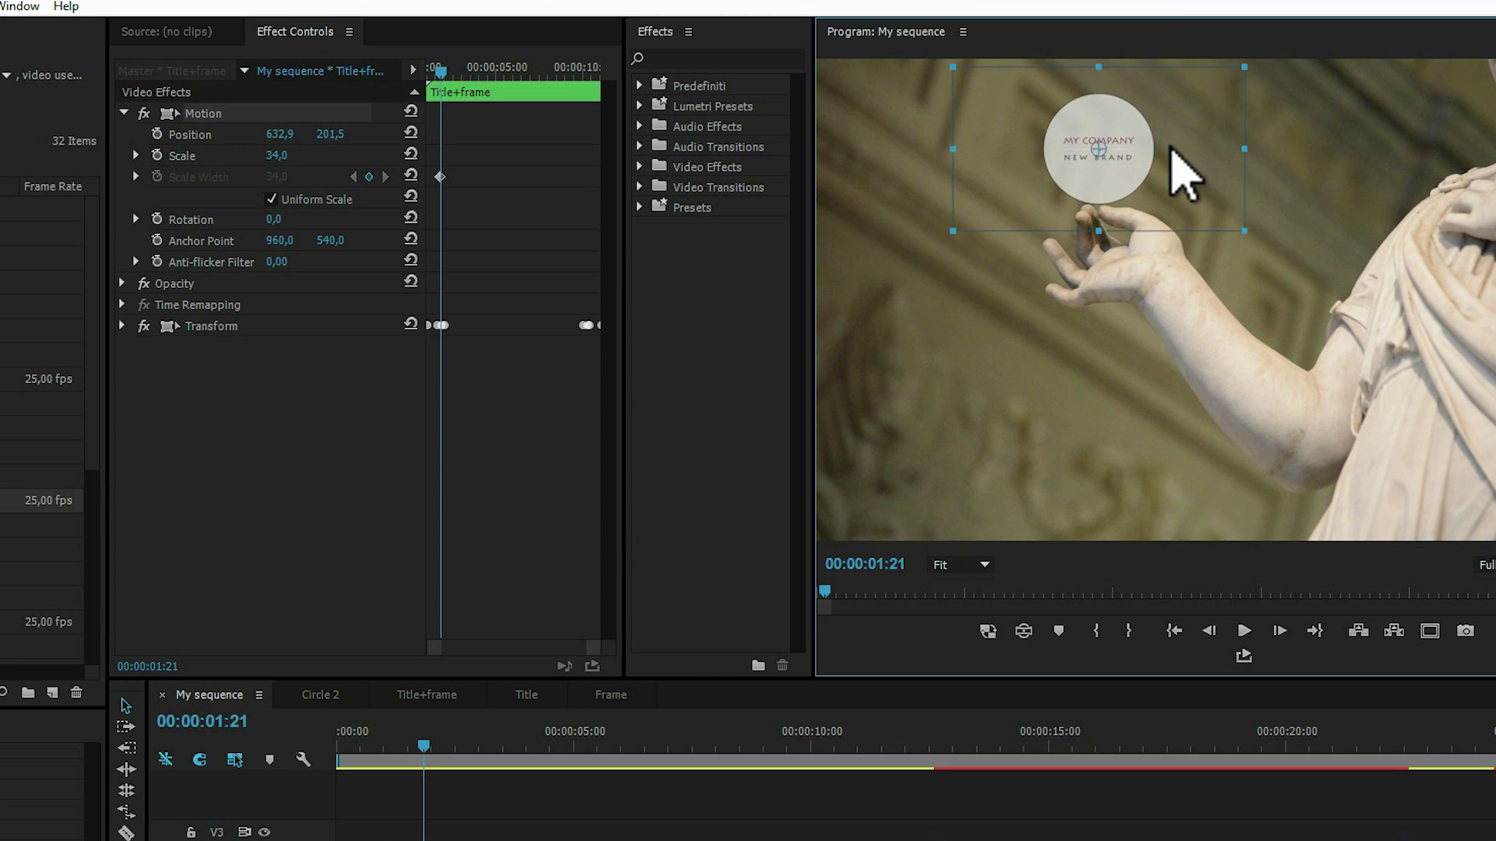
pyautogui.click(403, 637)
pyautogui.press('space')
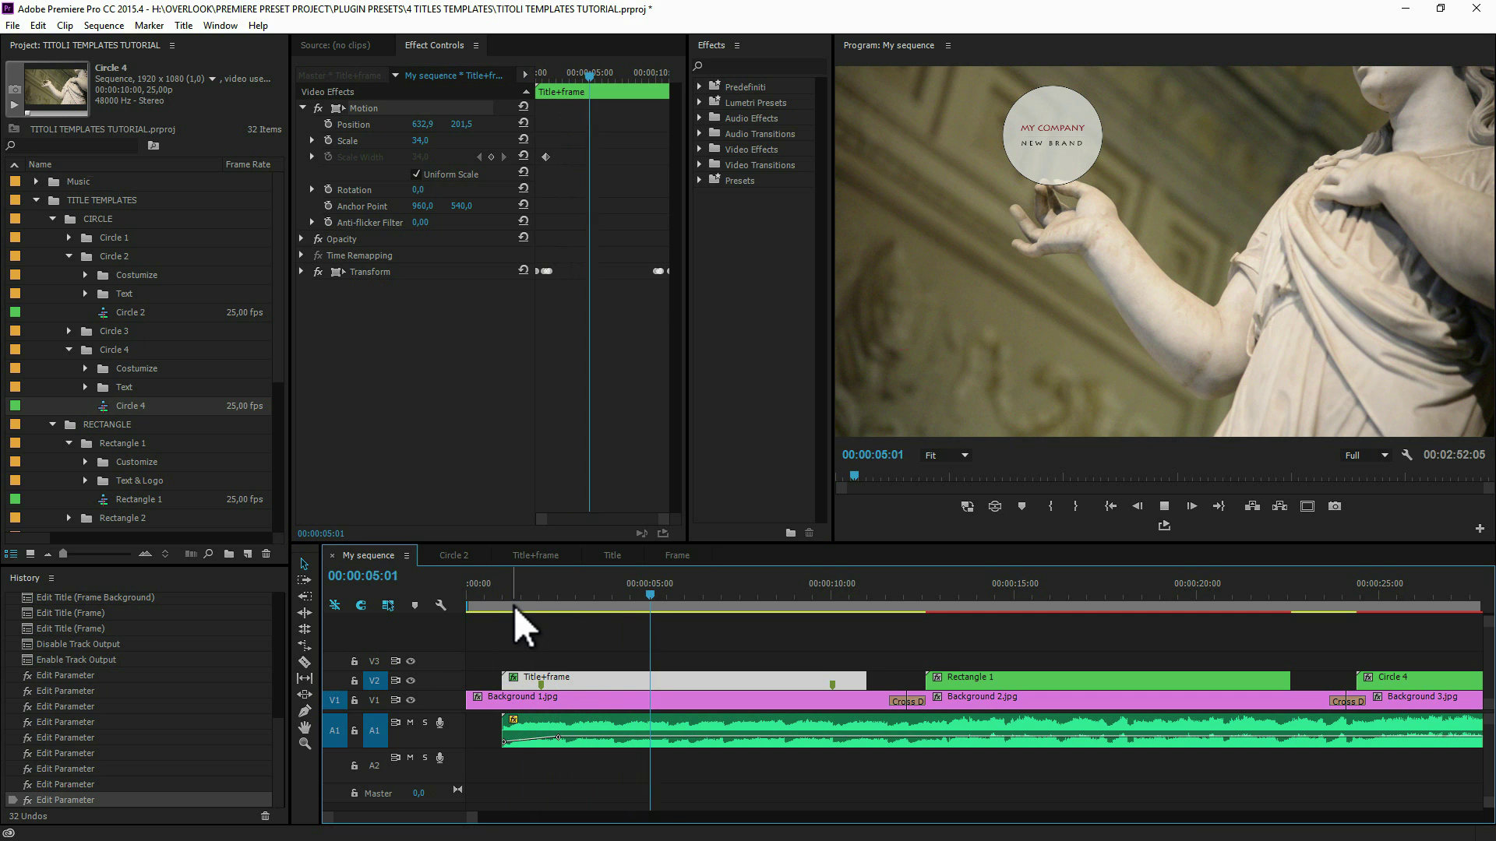
# Step: Pause playback, reposition the circle title to the lower left, and scrub to 00:00:17:01
pyautogui.press('space')
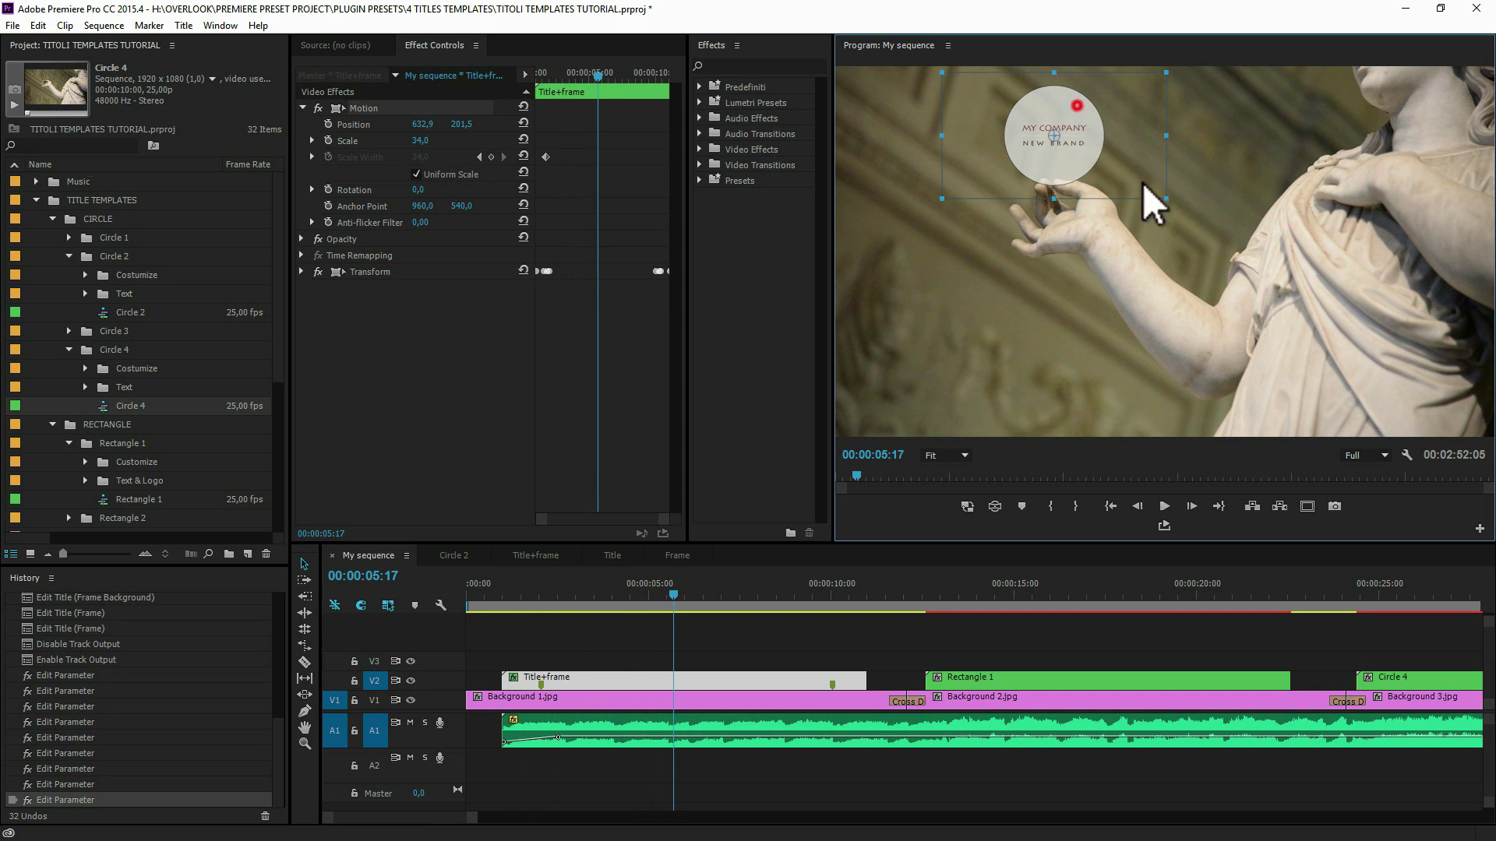
pyautogui.moveTo(1055, 106)
pyautogui.mouseDown()
pyautogui.moveTo(988, 364)
pyautogui.moveTo(947, 344)
pyautogui.mouseUp()
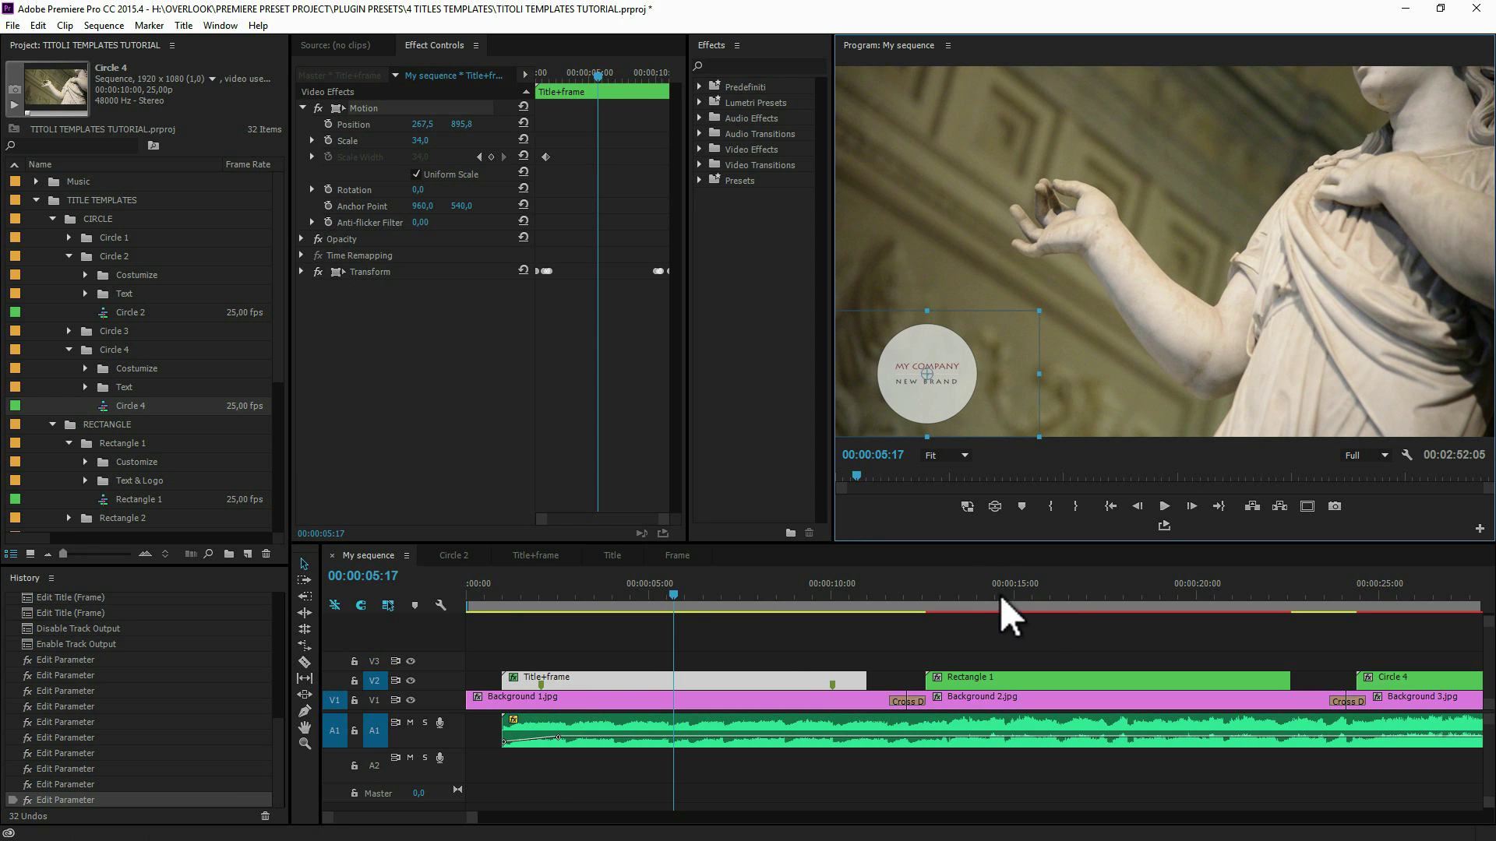
pyautogui.moveTo(1058, 596); pyautogui.dragTo(1088, 596)
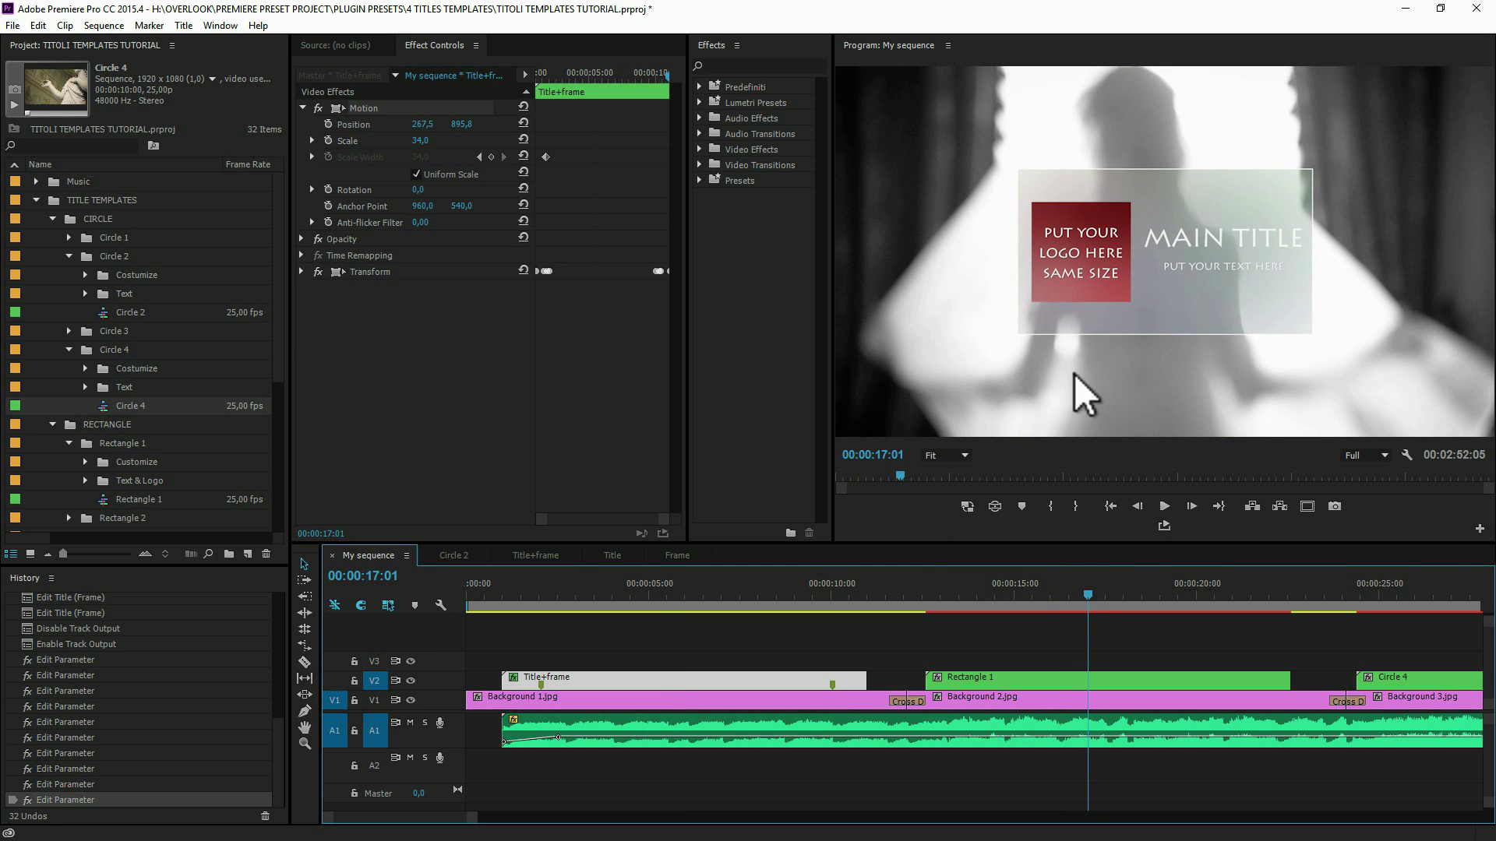
# Step: Drill into the Rectangle 1, Title+logo+frame and logo nested sequences, then save the project
pyautogui.doubleClick(1048, 684)
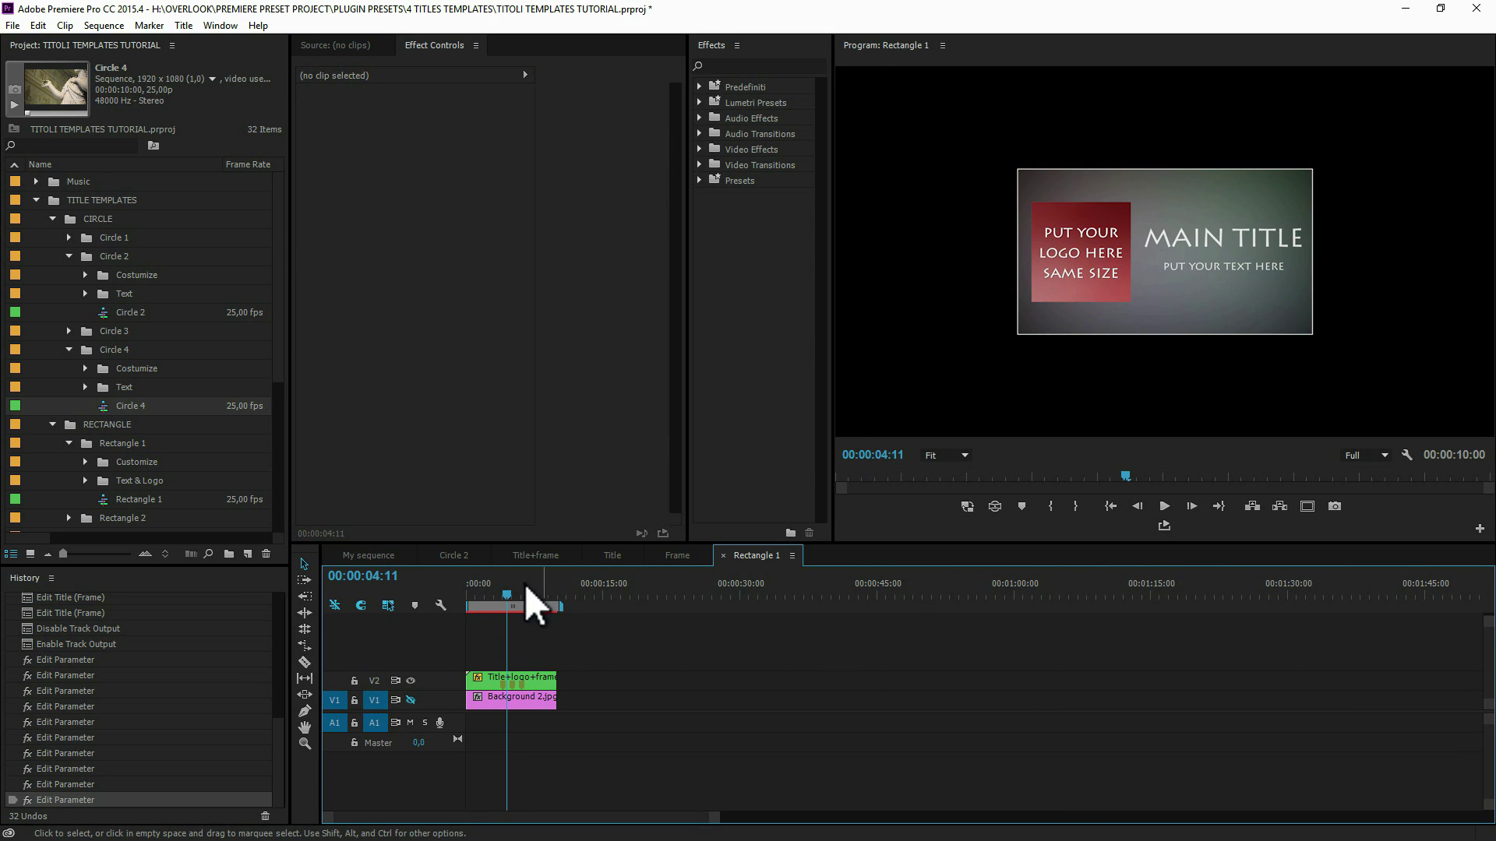
pyautogui.click(515, 585)
pyautogui.press('=')
pyautogui.press('=')
pyautogui.click(567, 679)
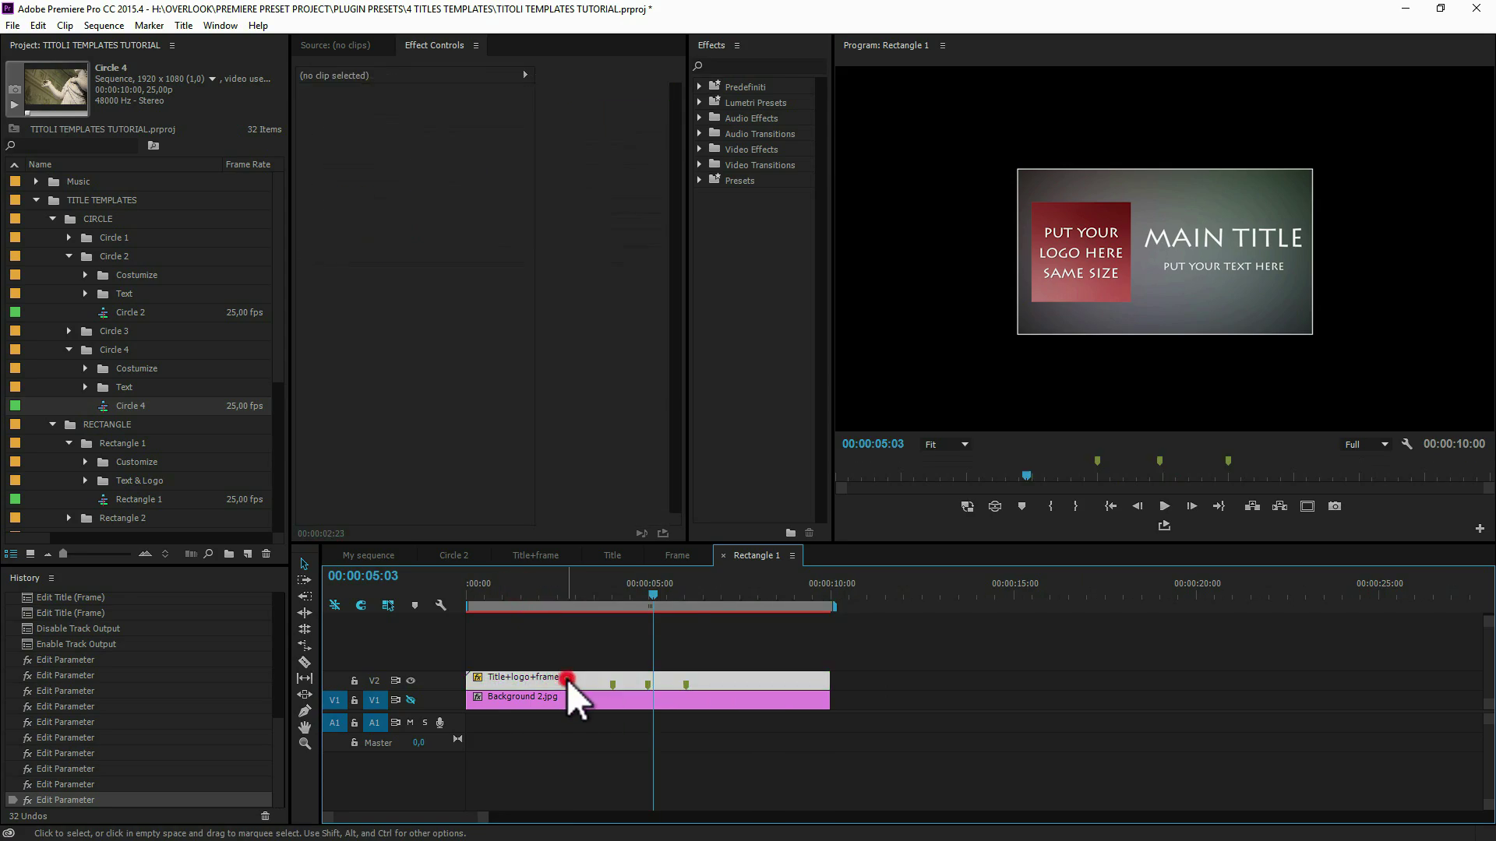
pyautogui.doubleClick(568, 679)
pyautogui.click(509, 587)
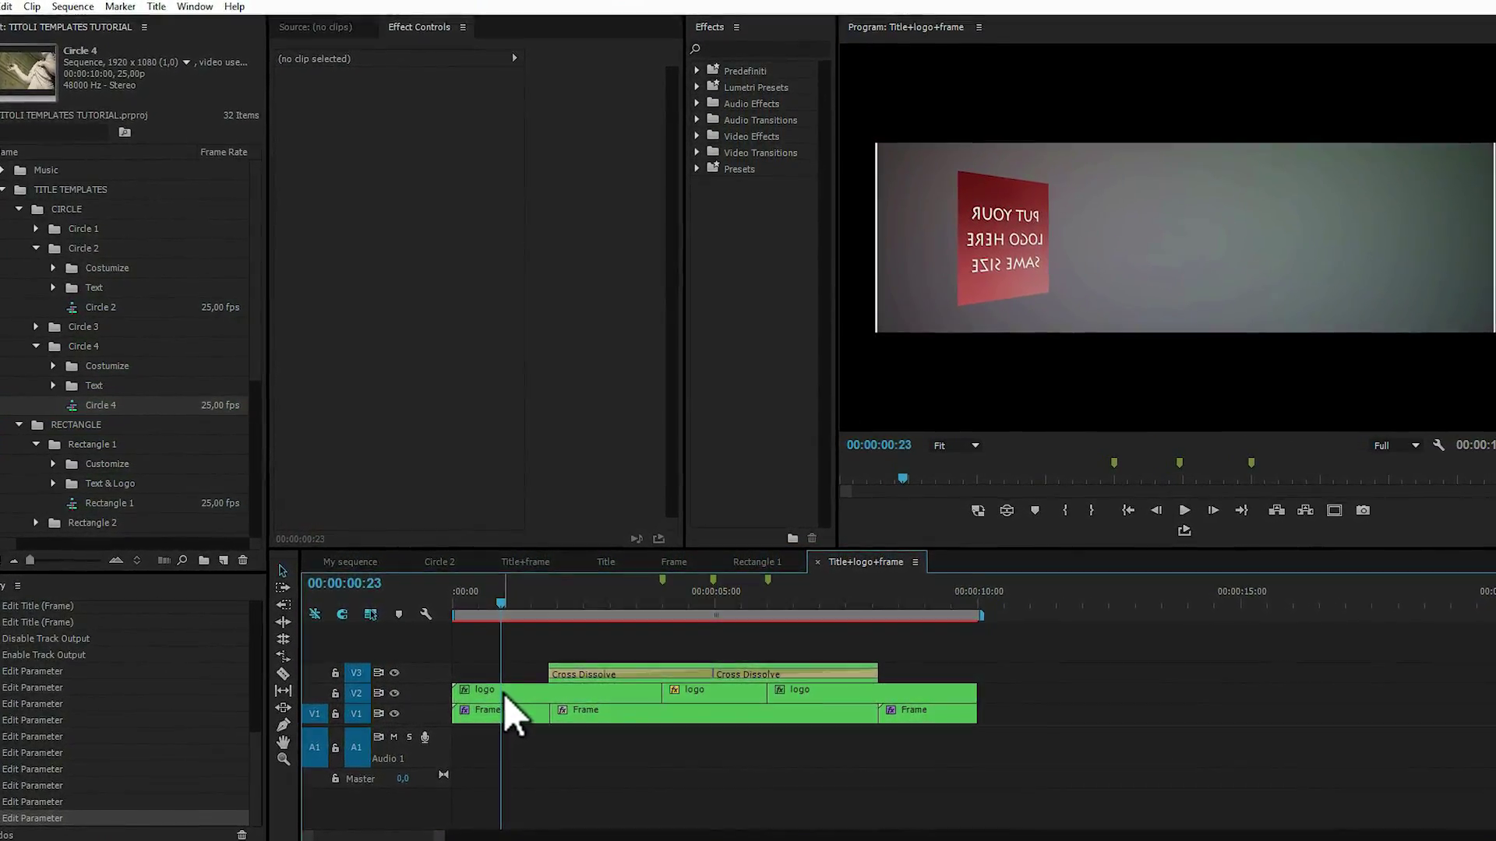
pyautogui.doubleClick(506, 695)
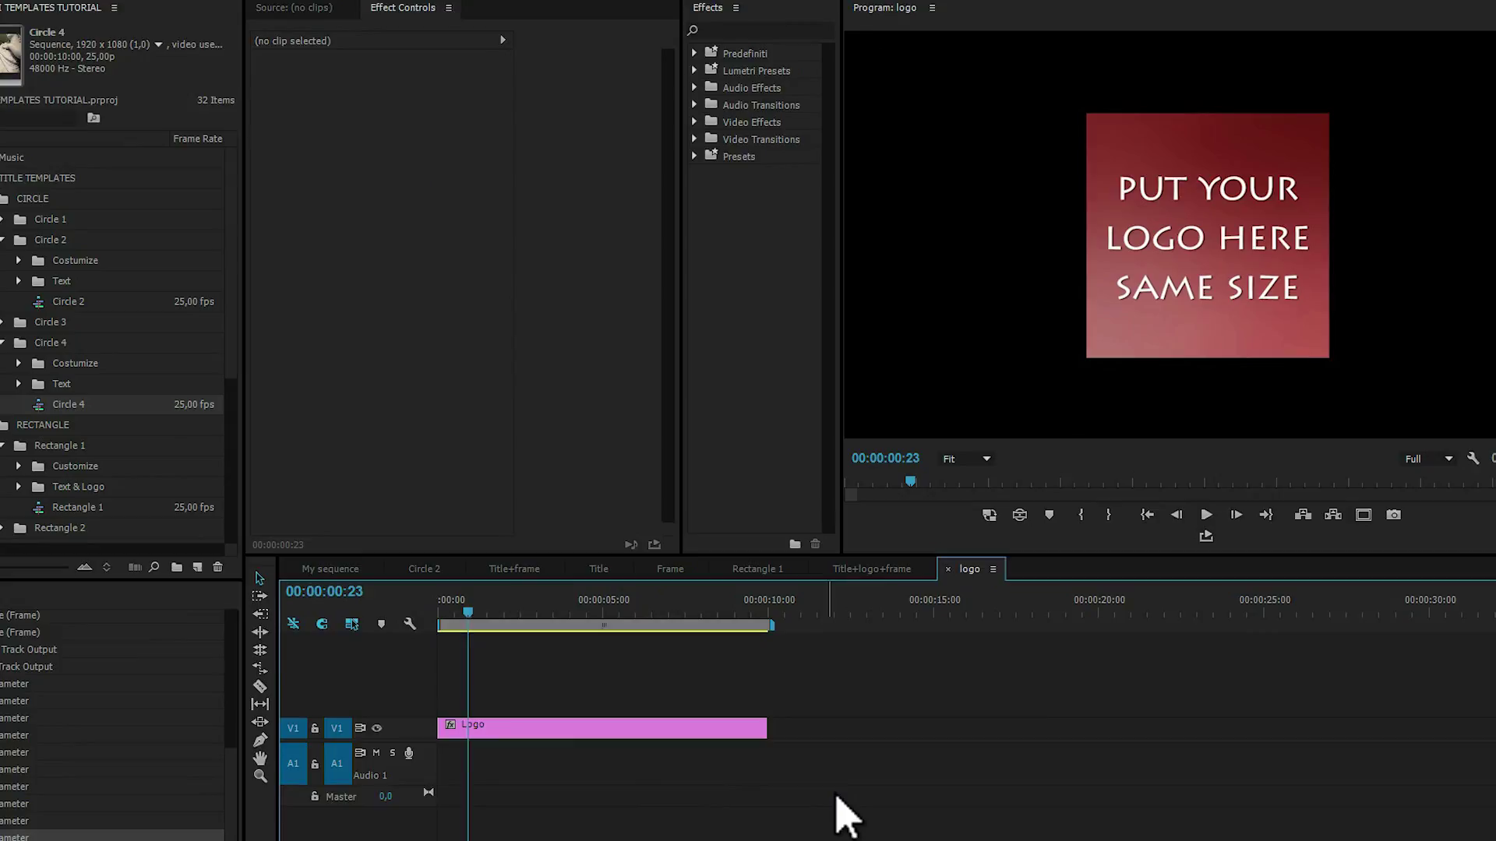
pyautogui.hotkey('ctrl', 's')
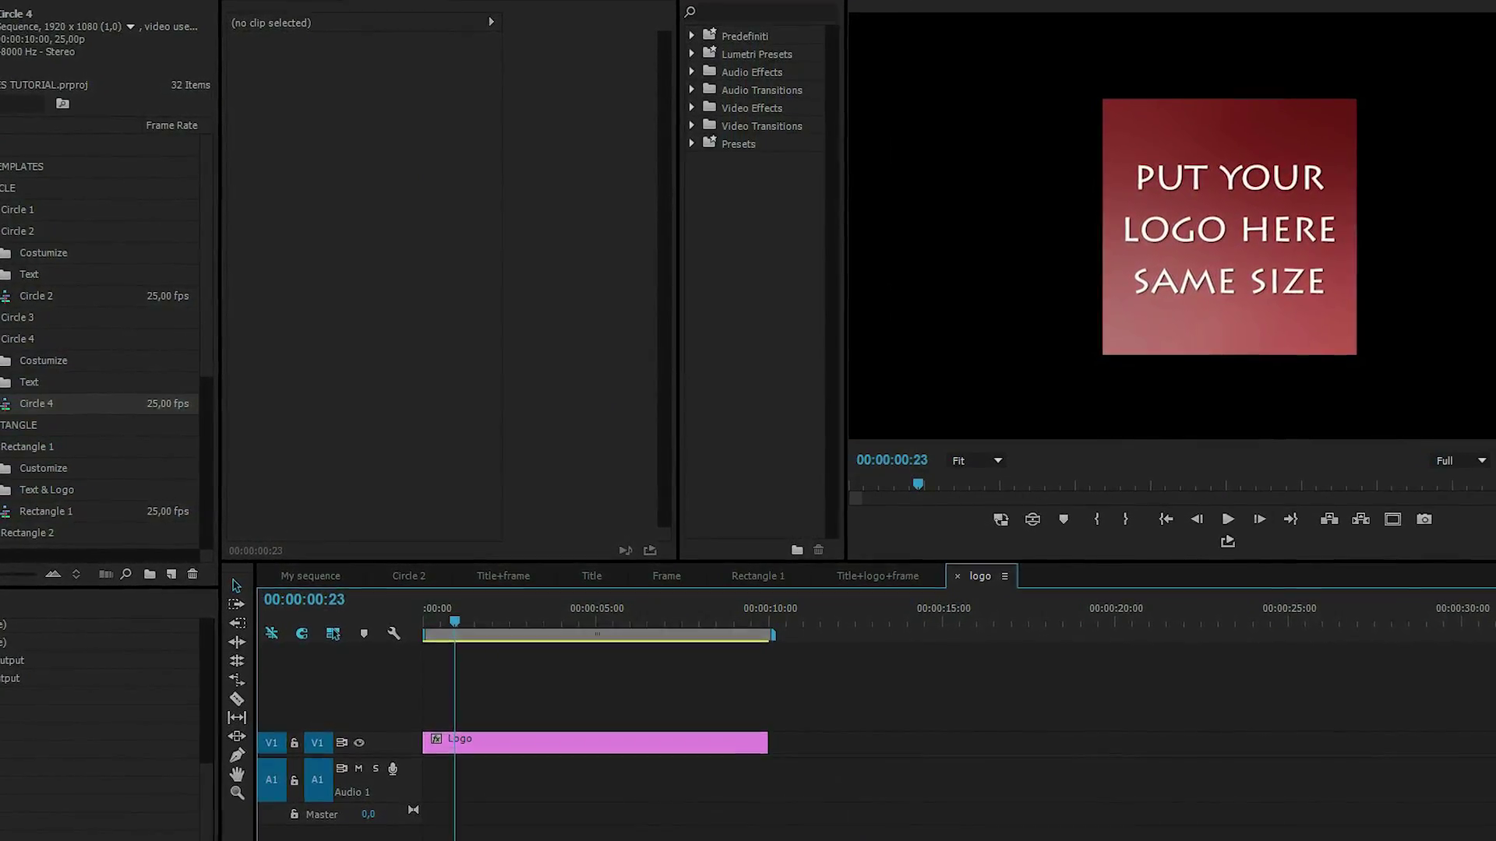
# Step: Put logo.jpg on V2, extend it to 10 seconds, scale it up, and hide V1
pyautogui.moveTo(23, 268); pyautogui.dragTo(451, 760)
pyautogui.moveTo(555, 743); pyautogui.dragTo(774, 724)
pyautogui.click(427, 749)
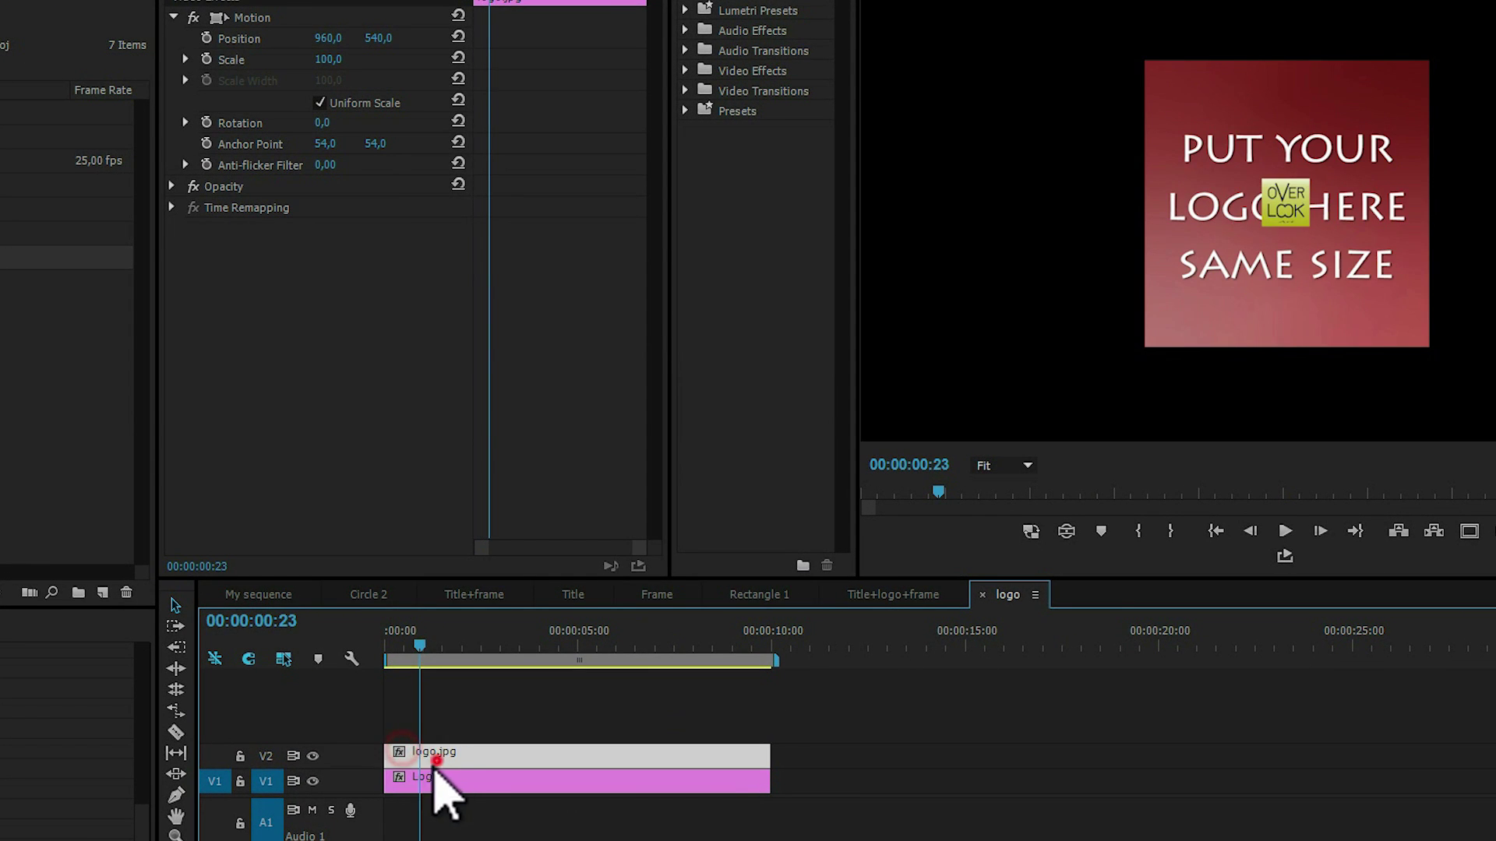
pyautogui.moveTo(342, 65)
pyautogui.mouseDown()
pyautogui.moveTo(535, 83)
pyautogui.moveTo(736, 83)
pyautogui.moveTo(801, 60)
pyautogui.moveTo(846, 73)
pyautogui.mouseUp()
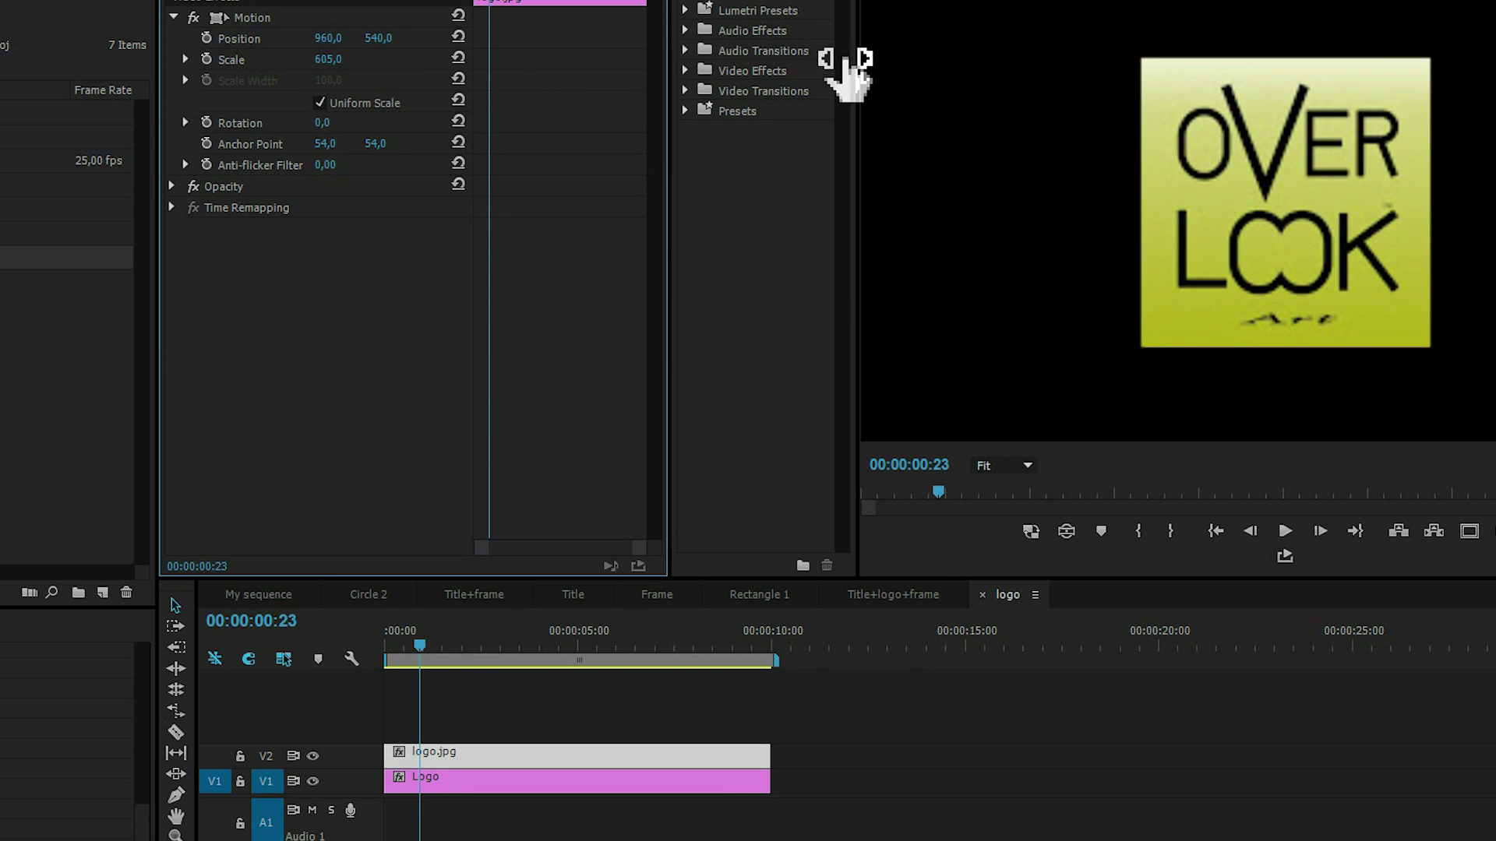
pyautogui.click(314, 781)
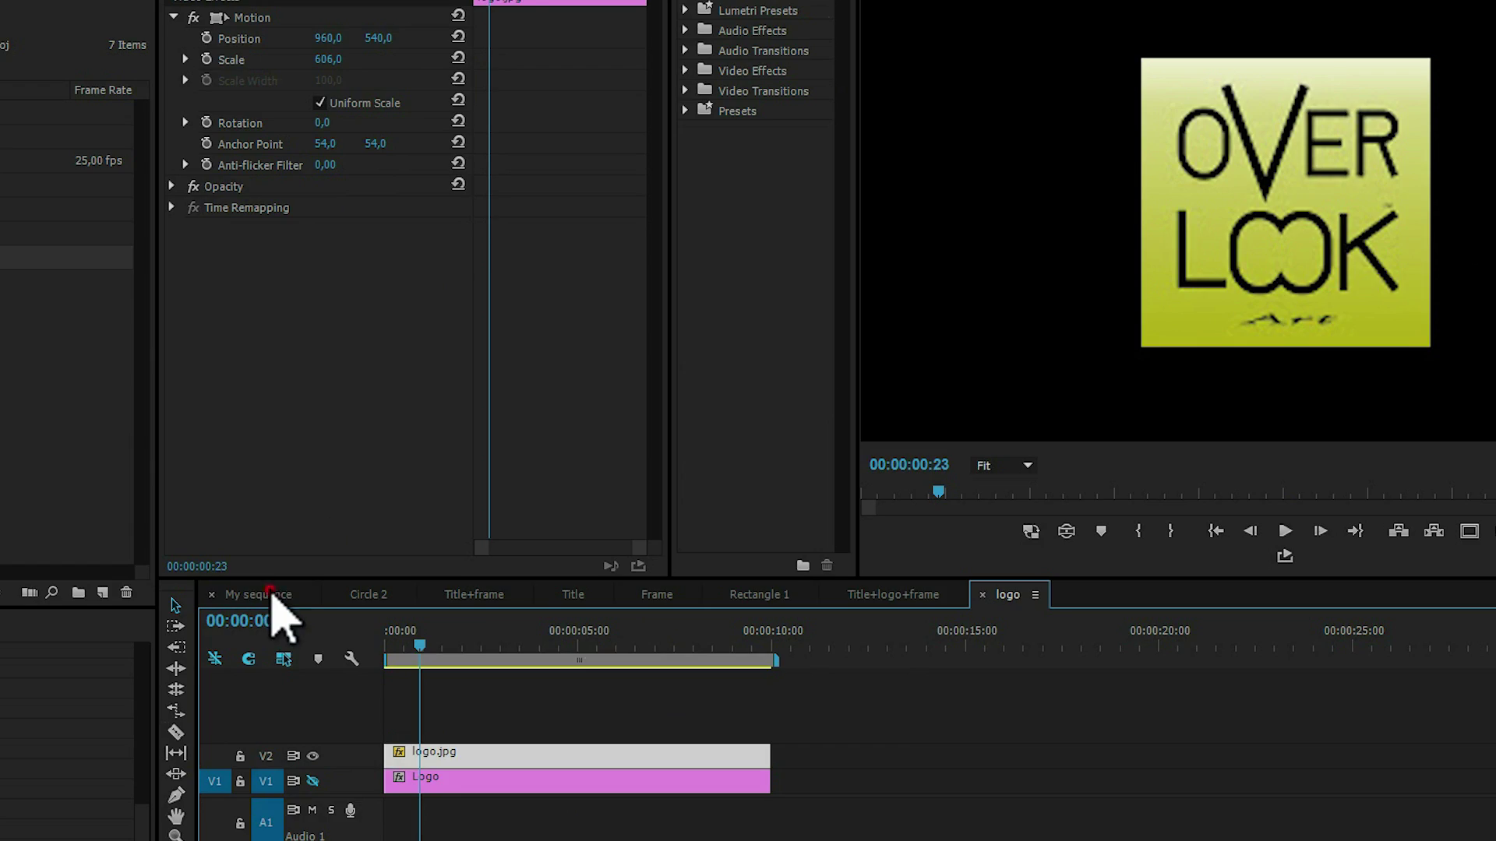
pyautogui.click(270, 594)
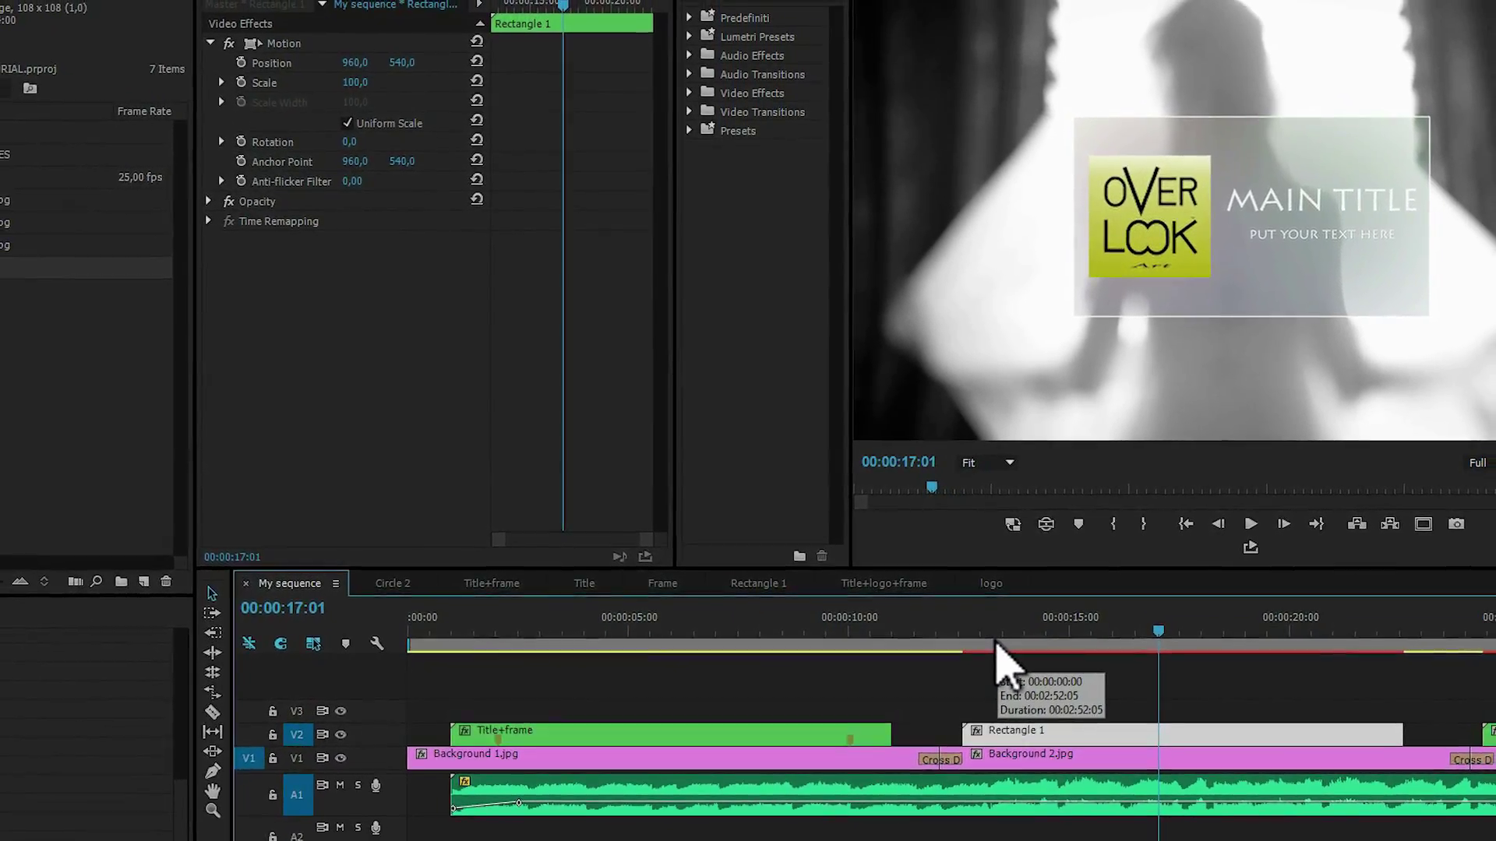
pyautogui.click(944, 621)
pyautogui.press('space')
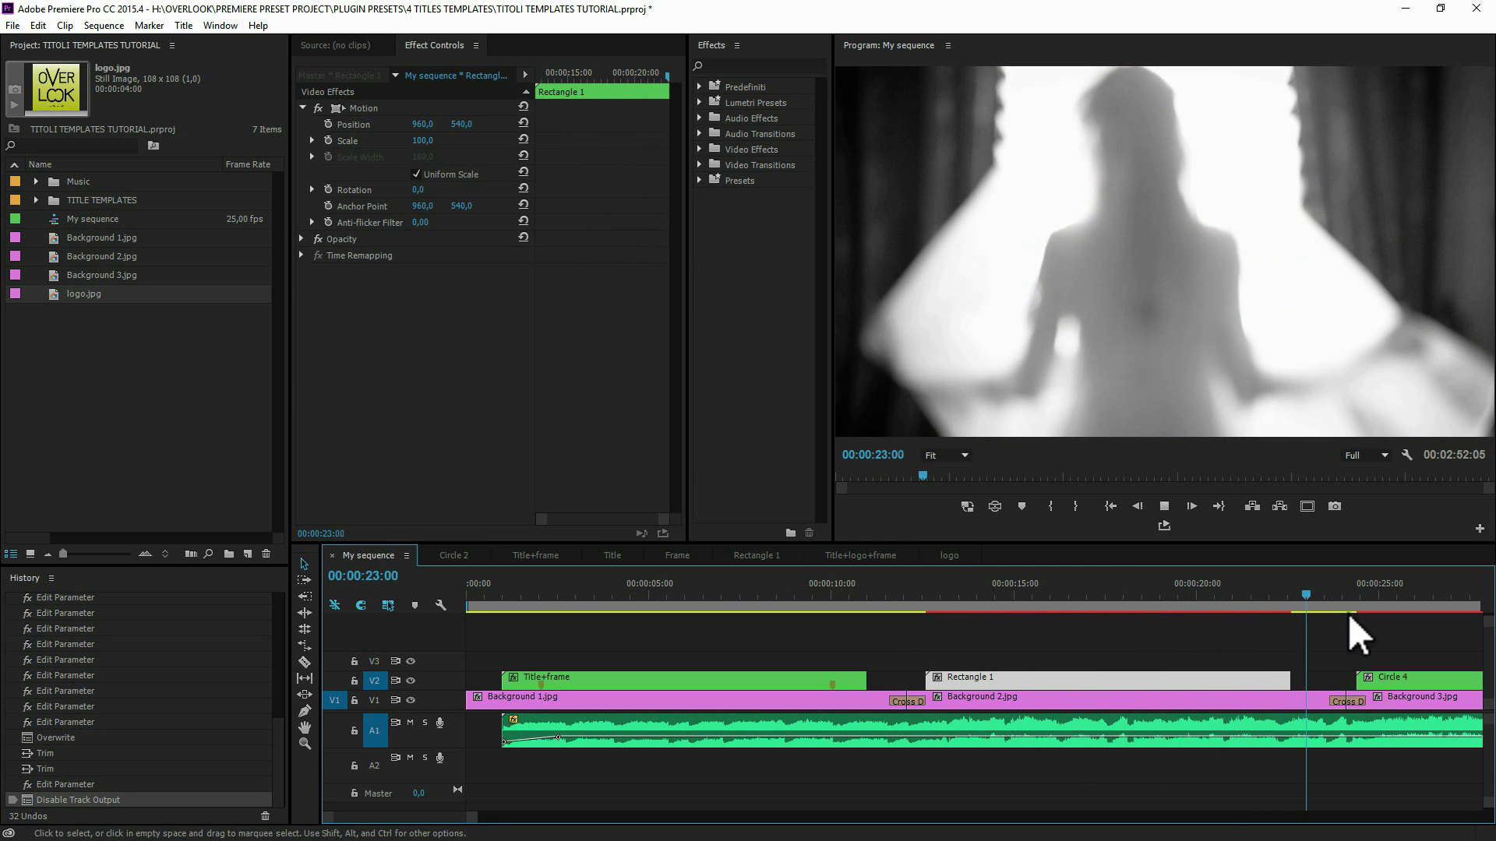
pyautogui.click(1357, 595)
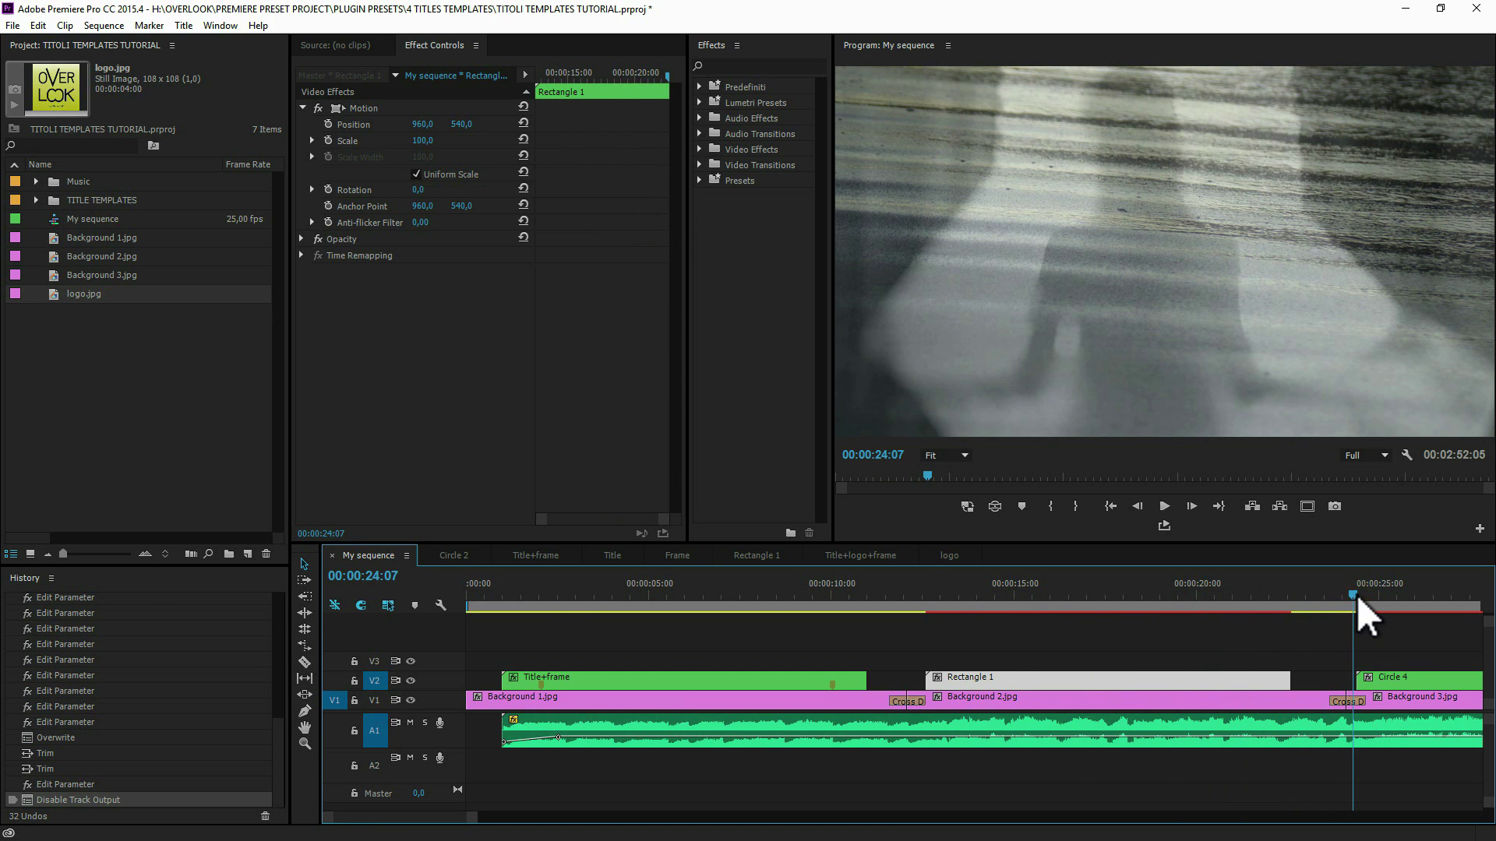
# Step: Place Bomb3.wav from the Music bin on track A2 at the sequence start
pyautogui.click(517, 586)
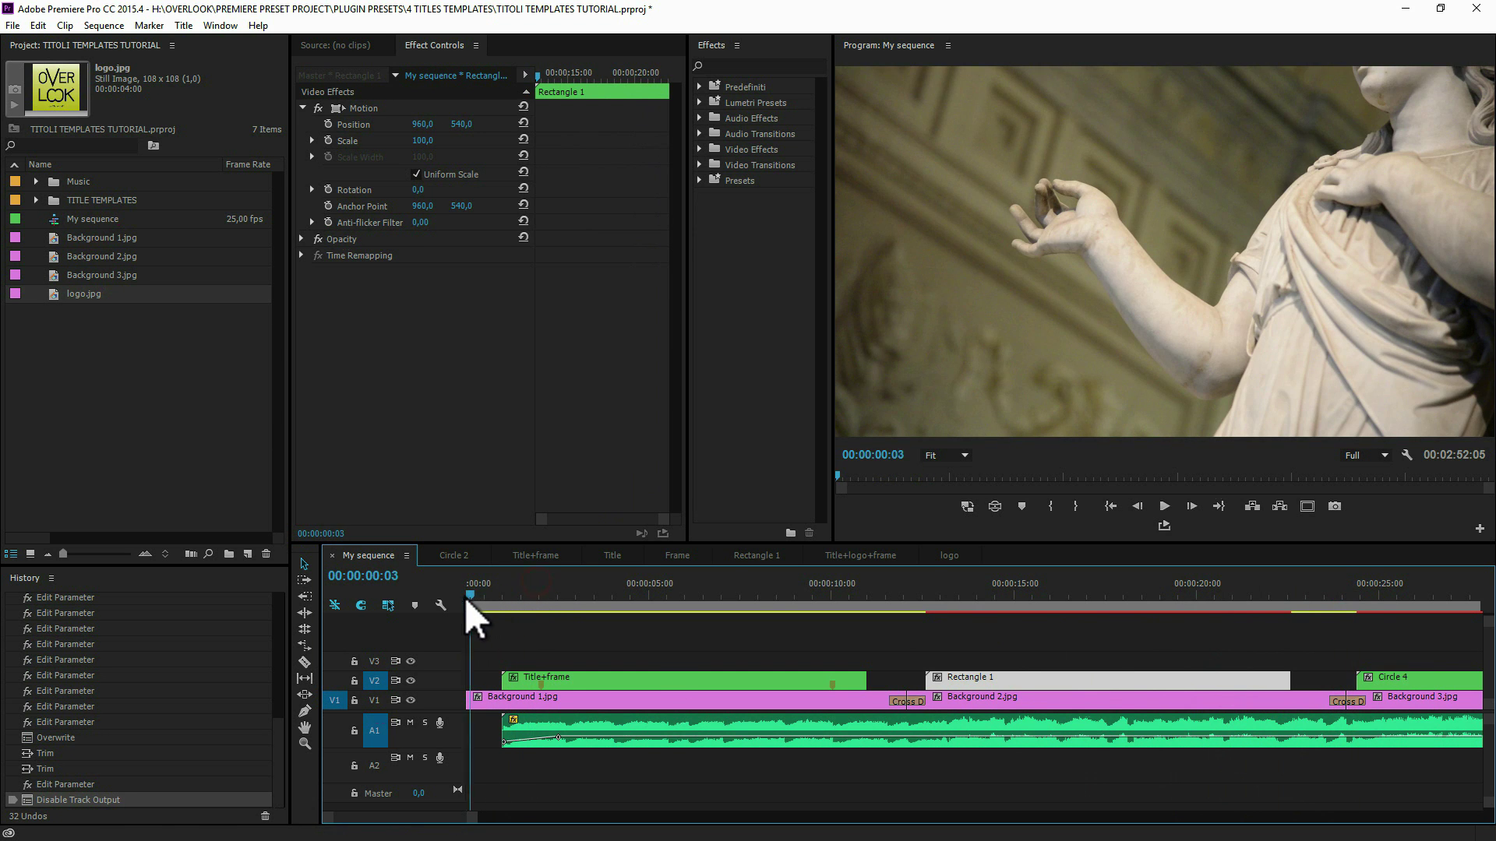
pyautogui.moveTo(466, 601); pyautogui.dragTo(461, 598)
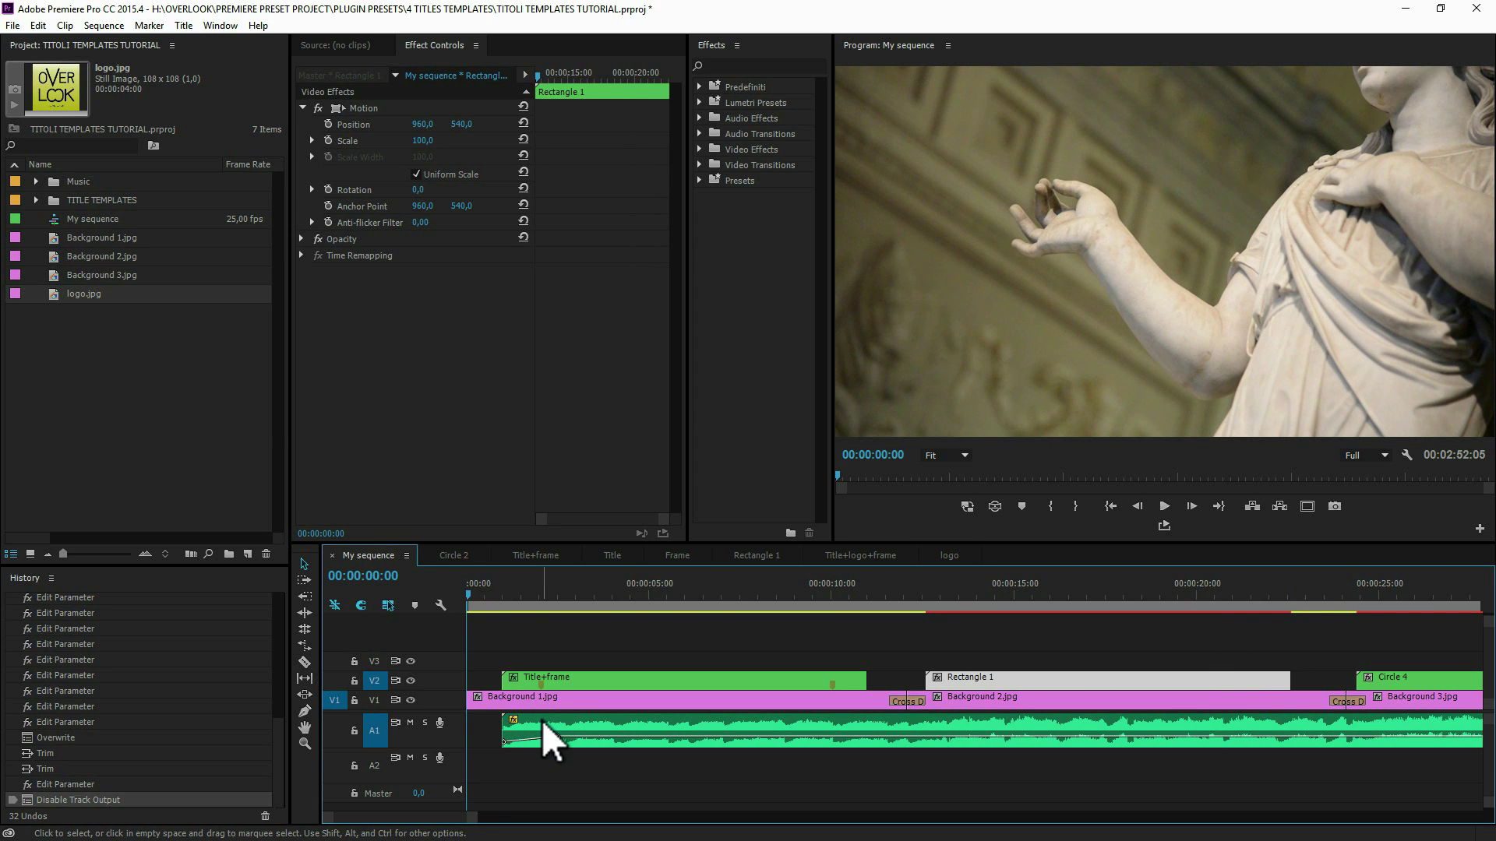
pyautogui.moveTo(541, 733)
pyautogui.click(36, 181)
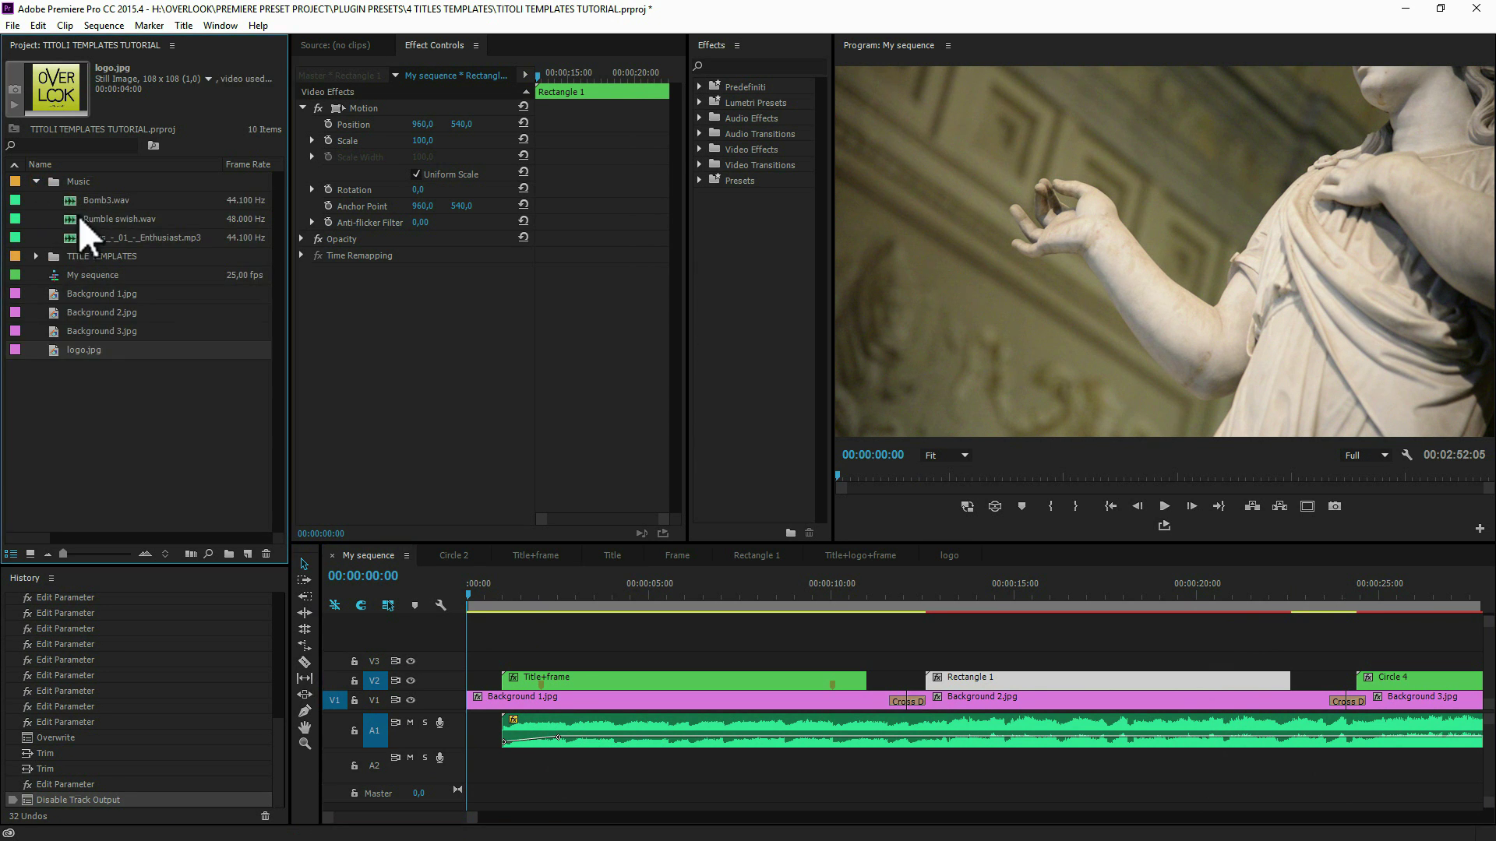
pyautogui.moveTo(105, 200); pyautogui.dragTo(520, 769)
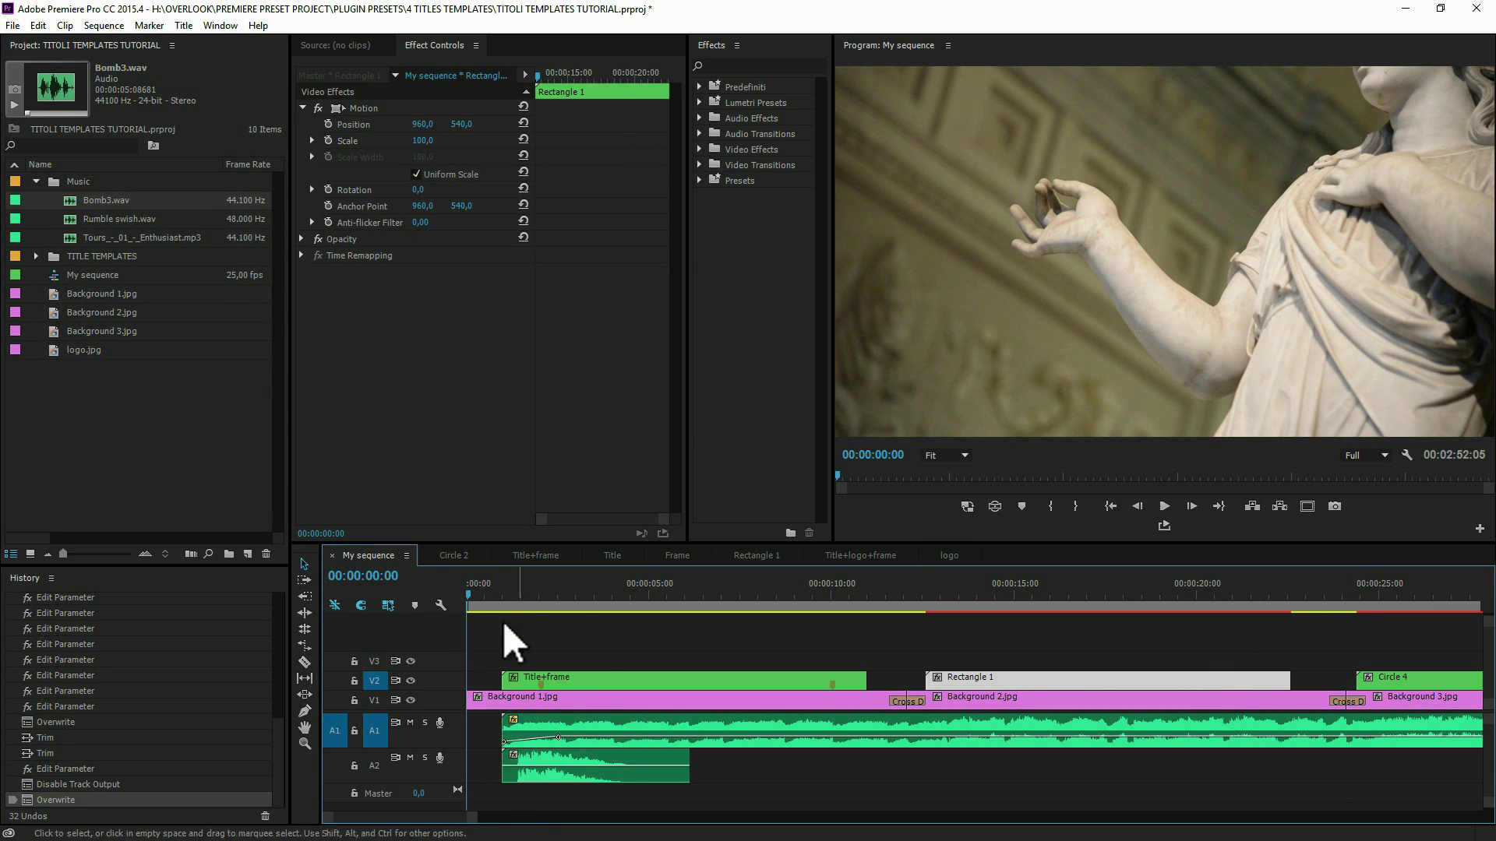
# Step: Hide the background track and reset the Title+frame clip's Motion position and scale
pyautogui.moveTo(491, 599); pyautogui.dragTo(606, 598)
pyautogui.click(562, 685)
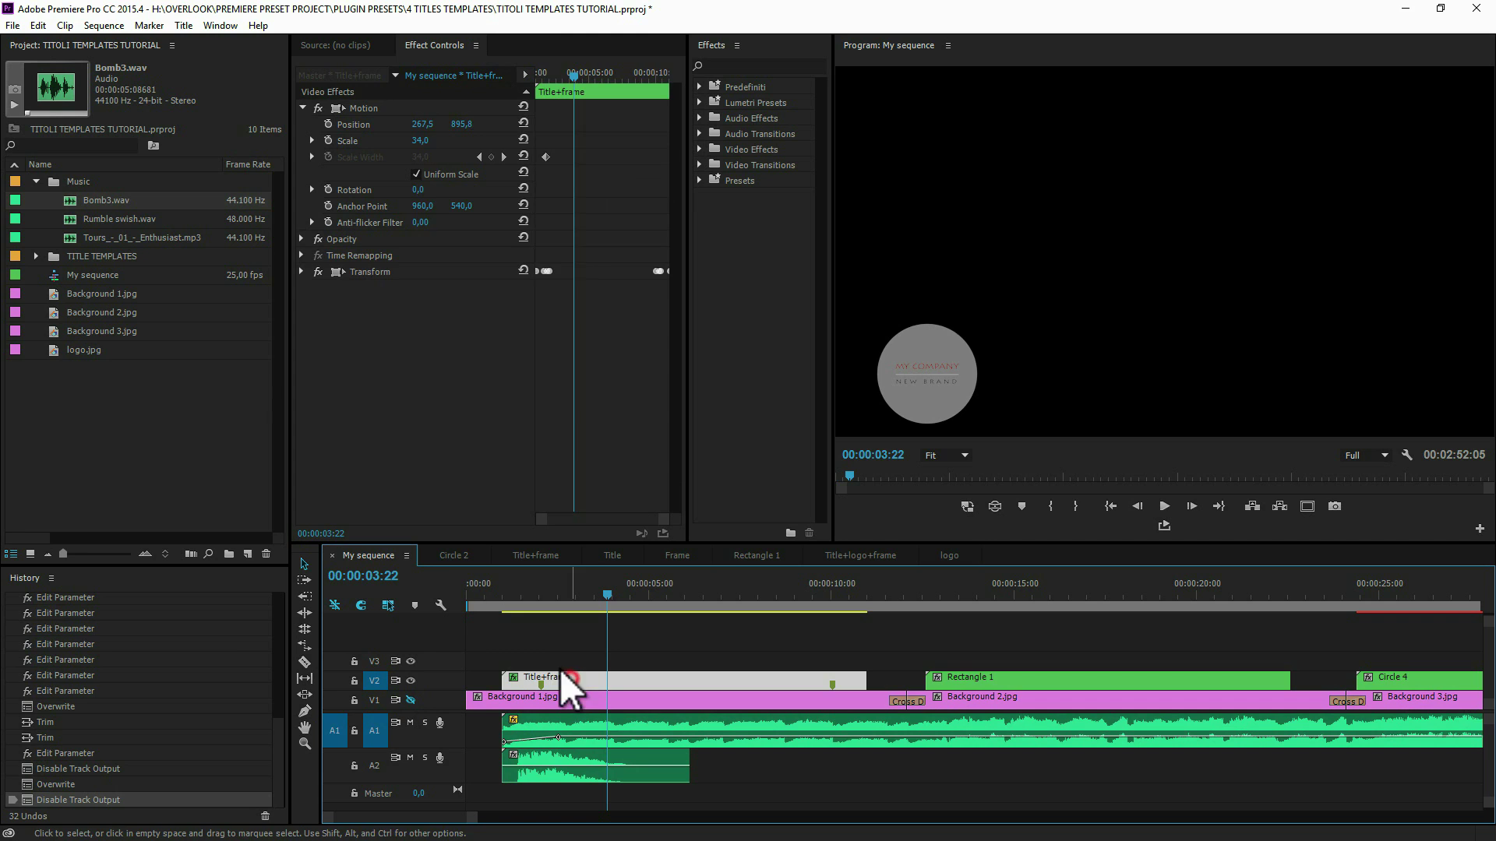
pyautogui.click(544, 157)
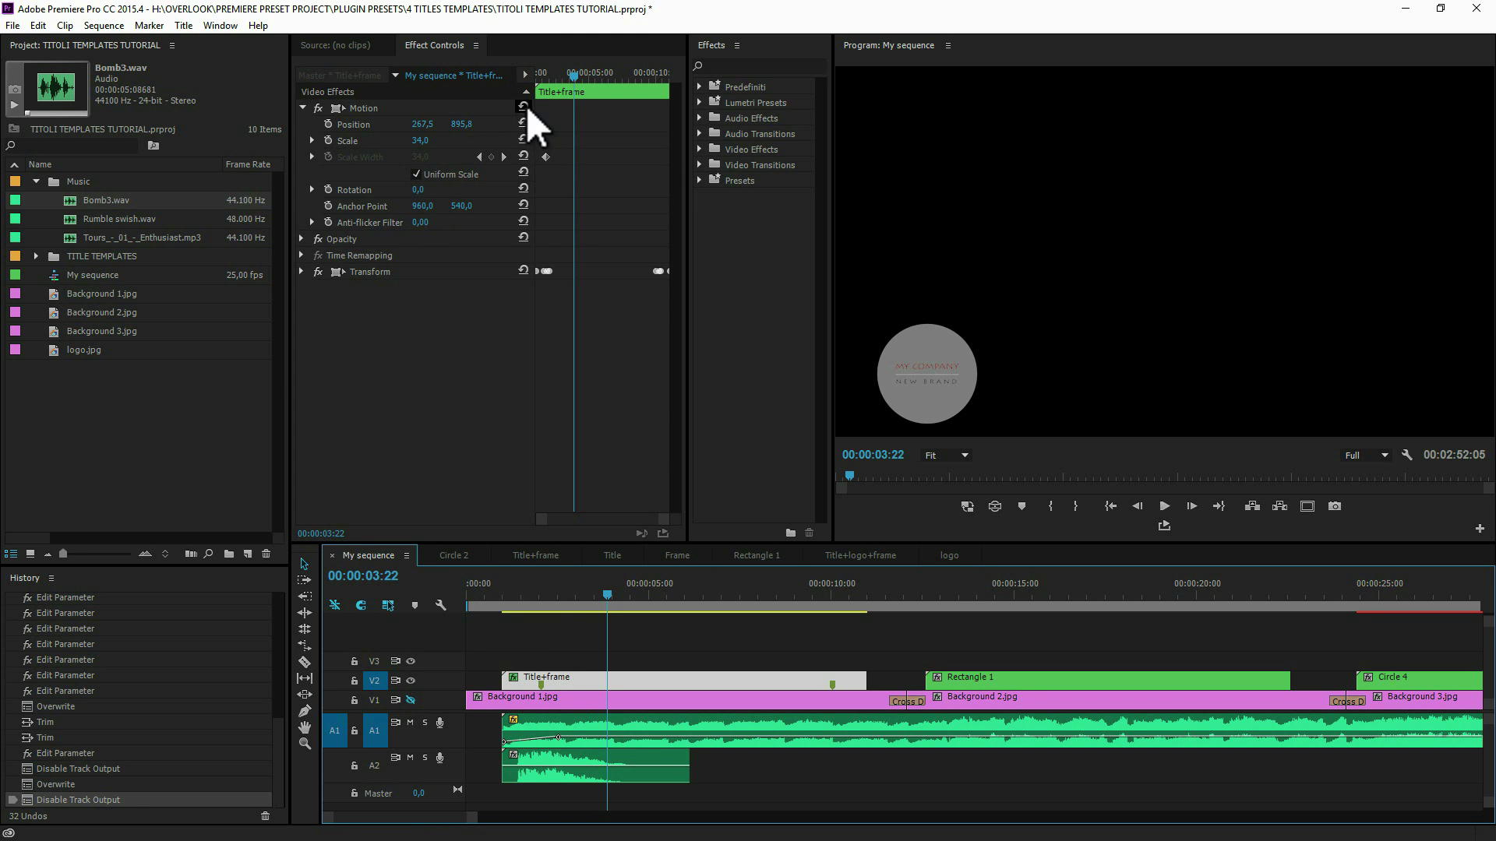
pyautogui.click(523, 104)
# Step: Preview the sequence from the beginning with the new sound
pyautogui.click(464, 597)
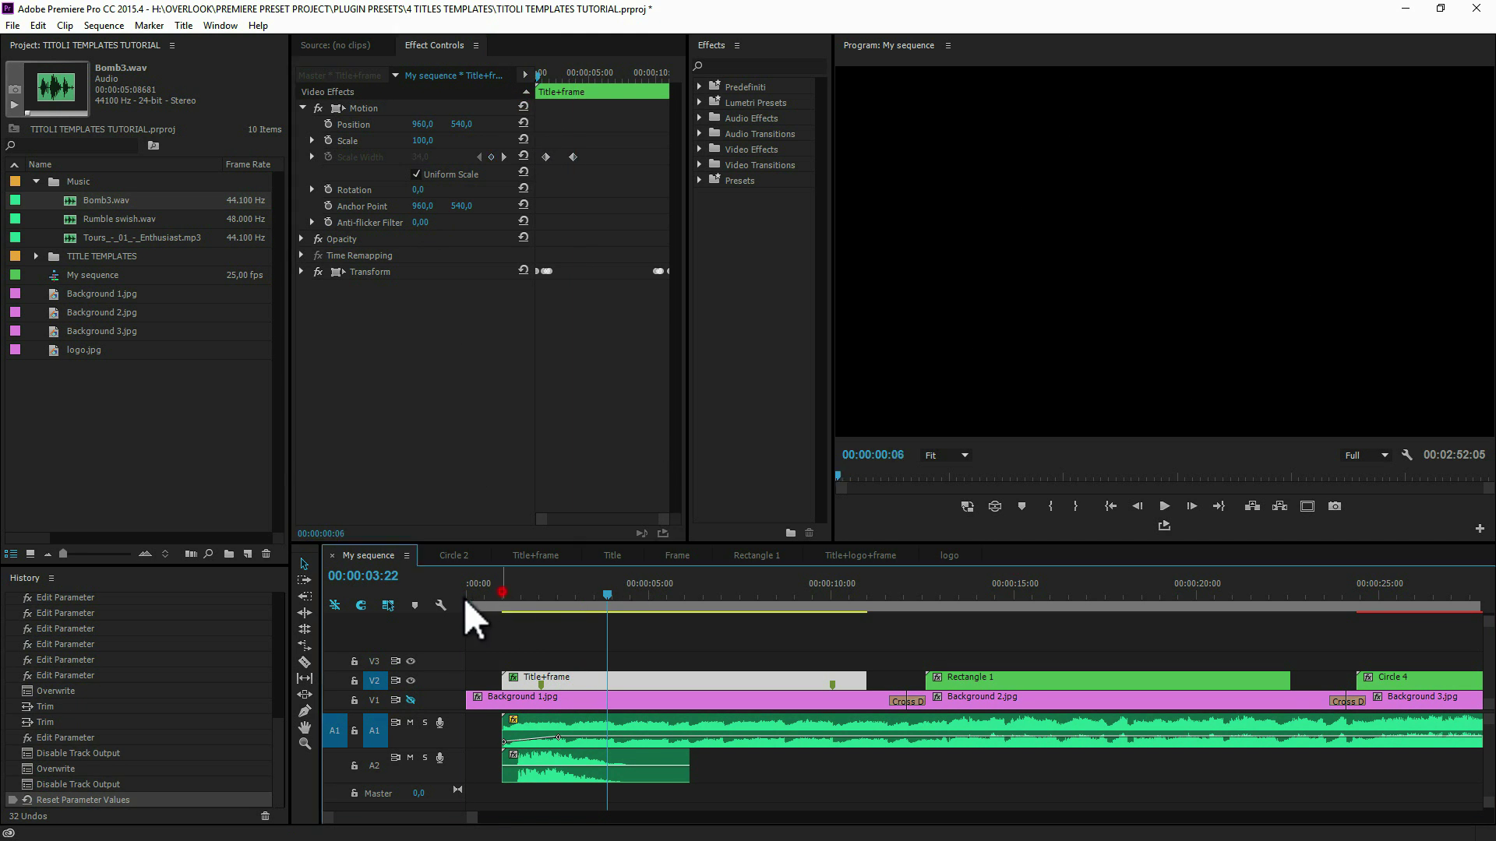
pyautogui.press('space')
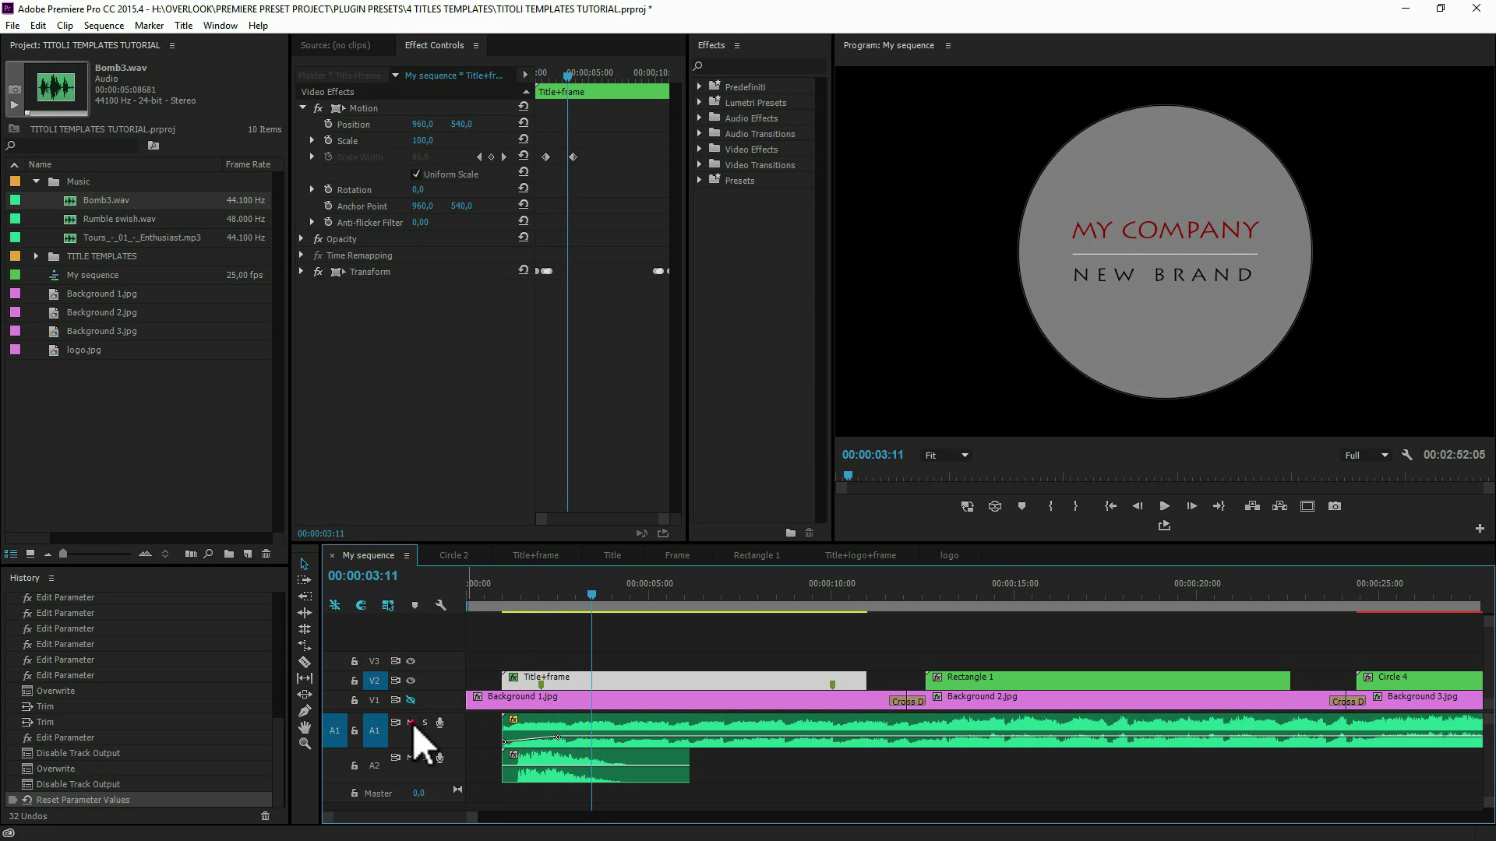
pyautogui.click(494, 590)
pyautogui.press('space')
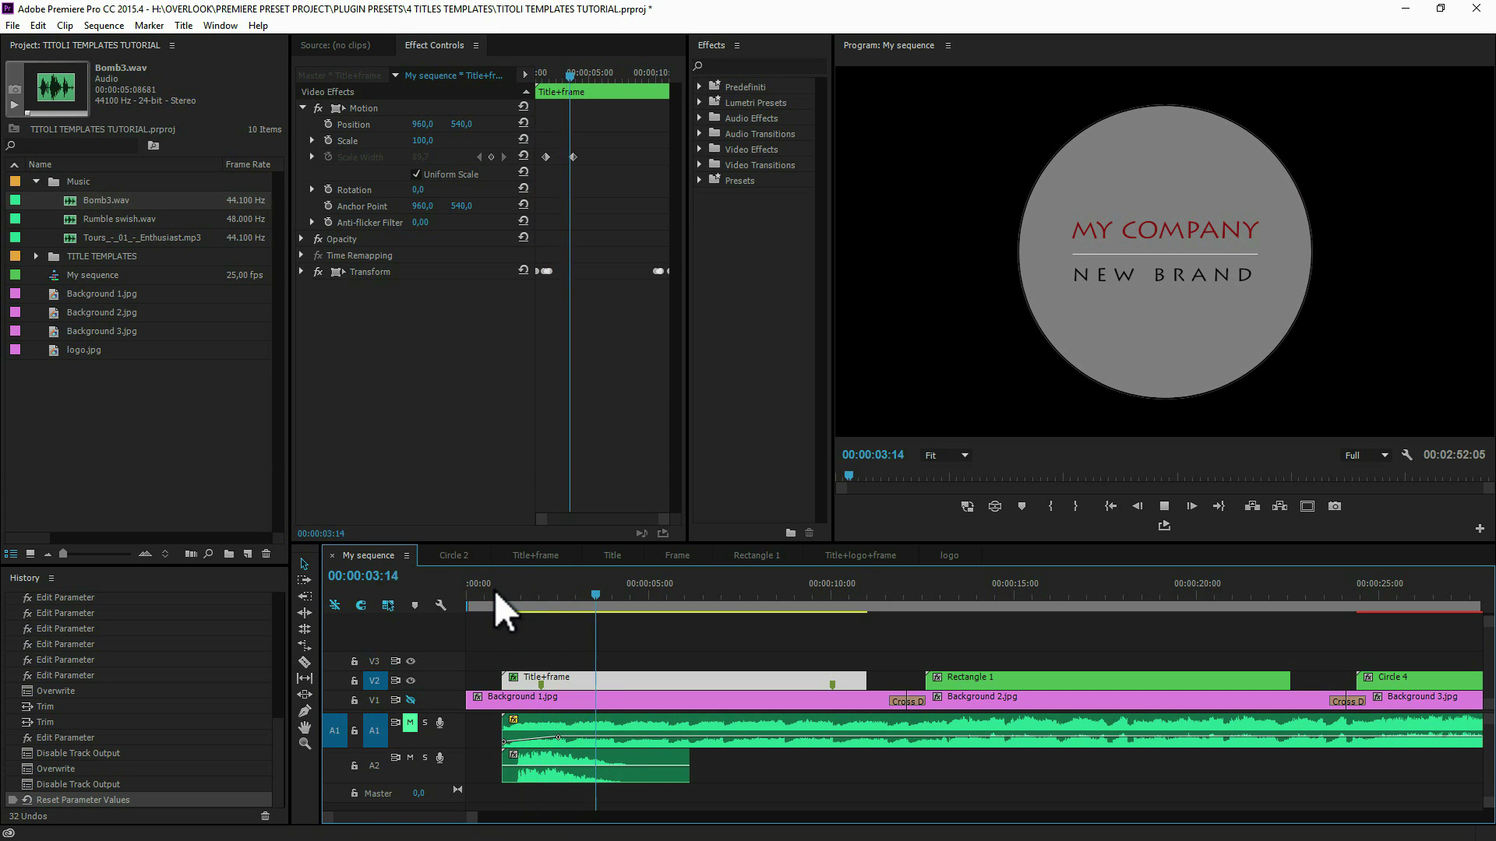
pyautogui.press('space')
# Step: Add Rumble swish.wav on A2 near nine seconds, preview it, and re-enable the background track
pyautogui.moveTo(117, 219)
pyautogui.mouseDown()
pyautogui.moveTo(849, 807)
pyautogui.moveTo(839, 776)
pyautogui.moveTo(882, 757)
pyautogui.mouseUp()
pyautogui.click(786, 595)
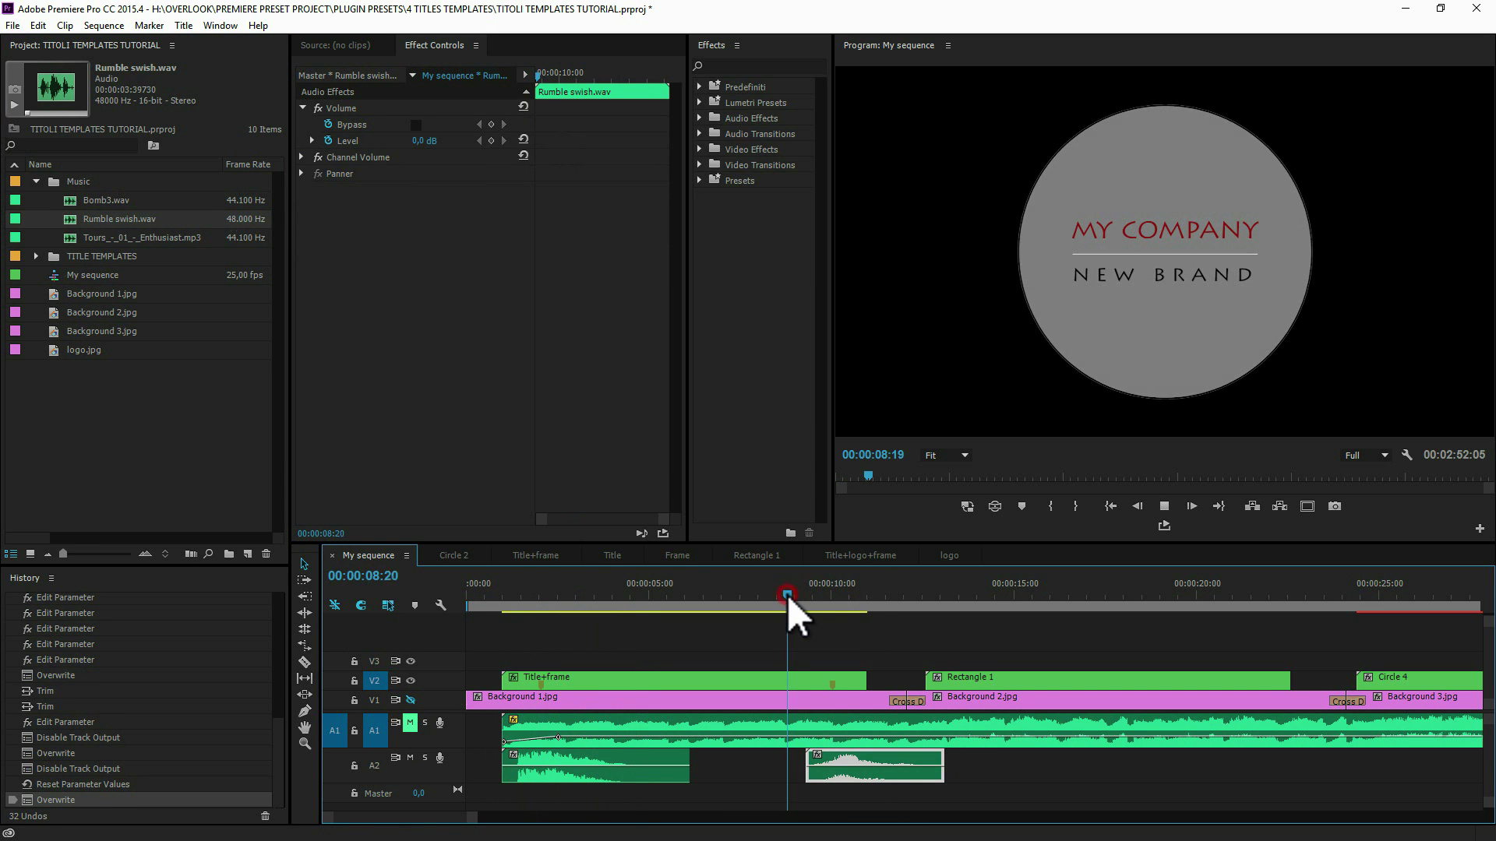
pyautogui.press('space')
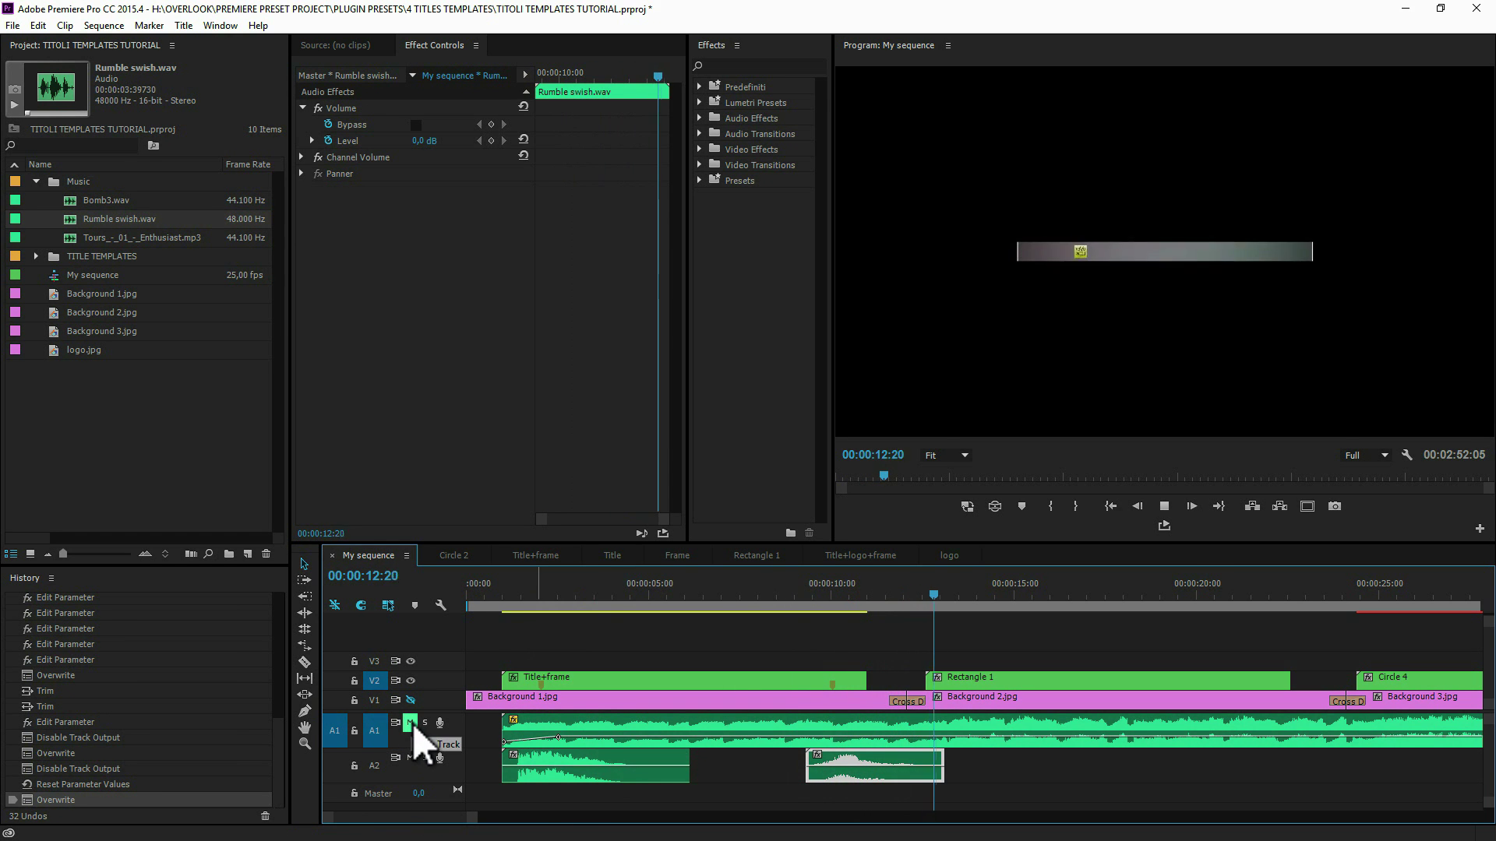
pyautogui.click(497, 587)
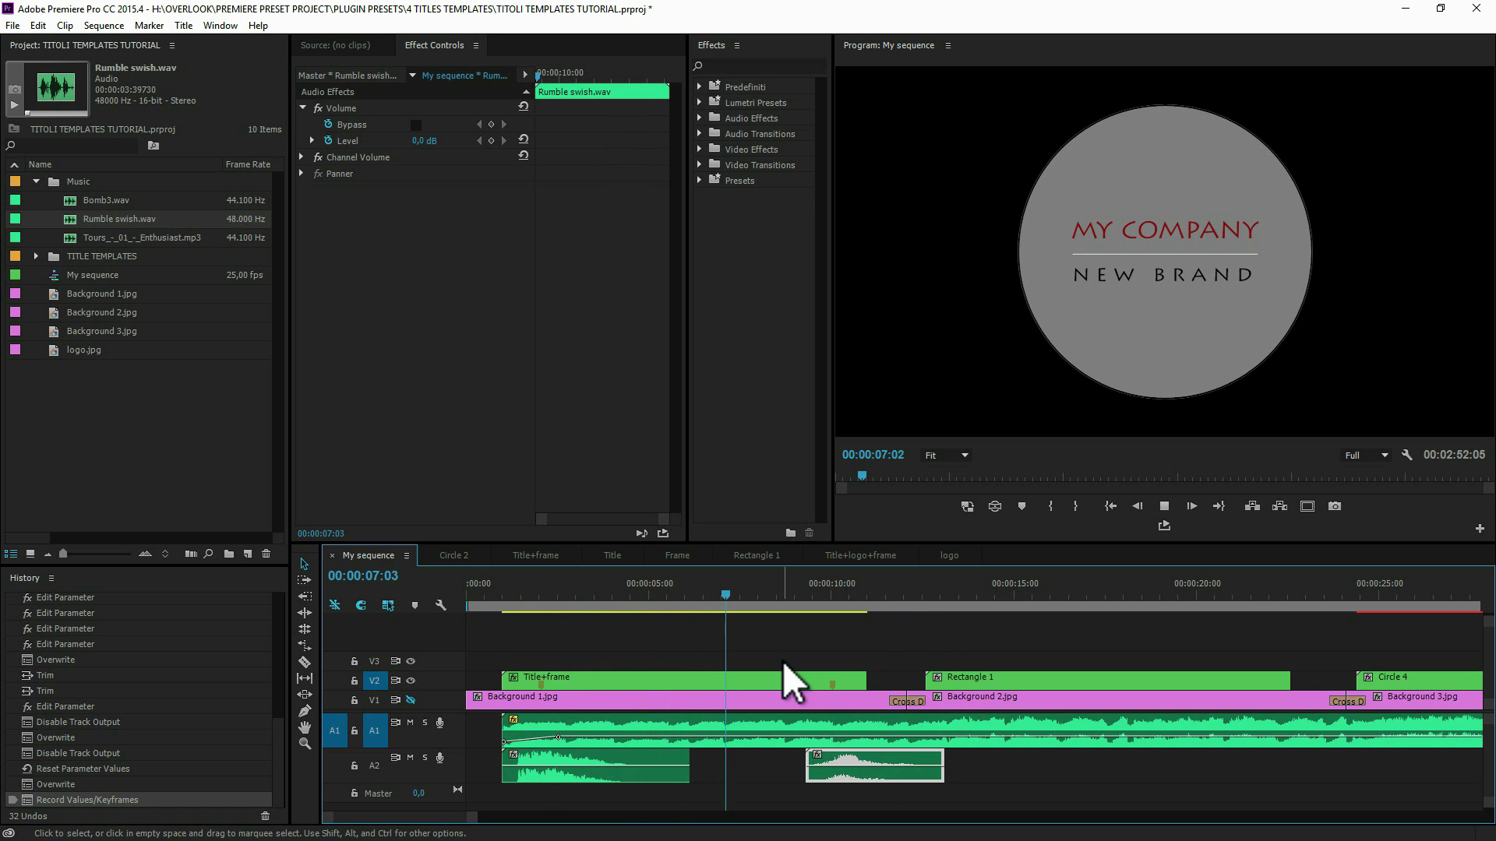
pyautogui.click(410, 699)
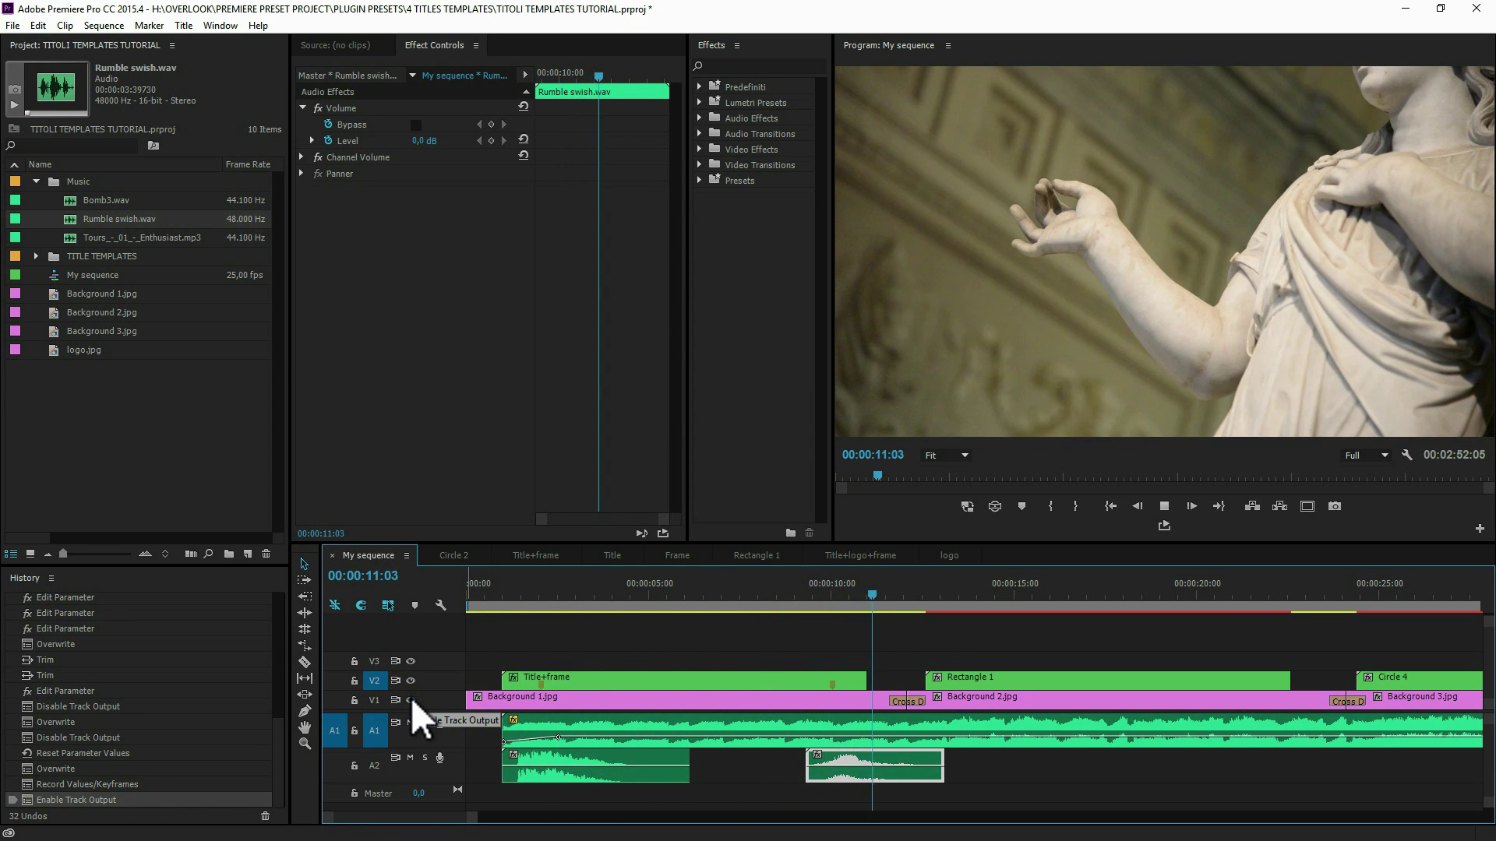
pyautogui.press('space')
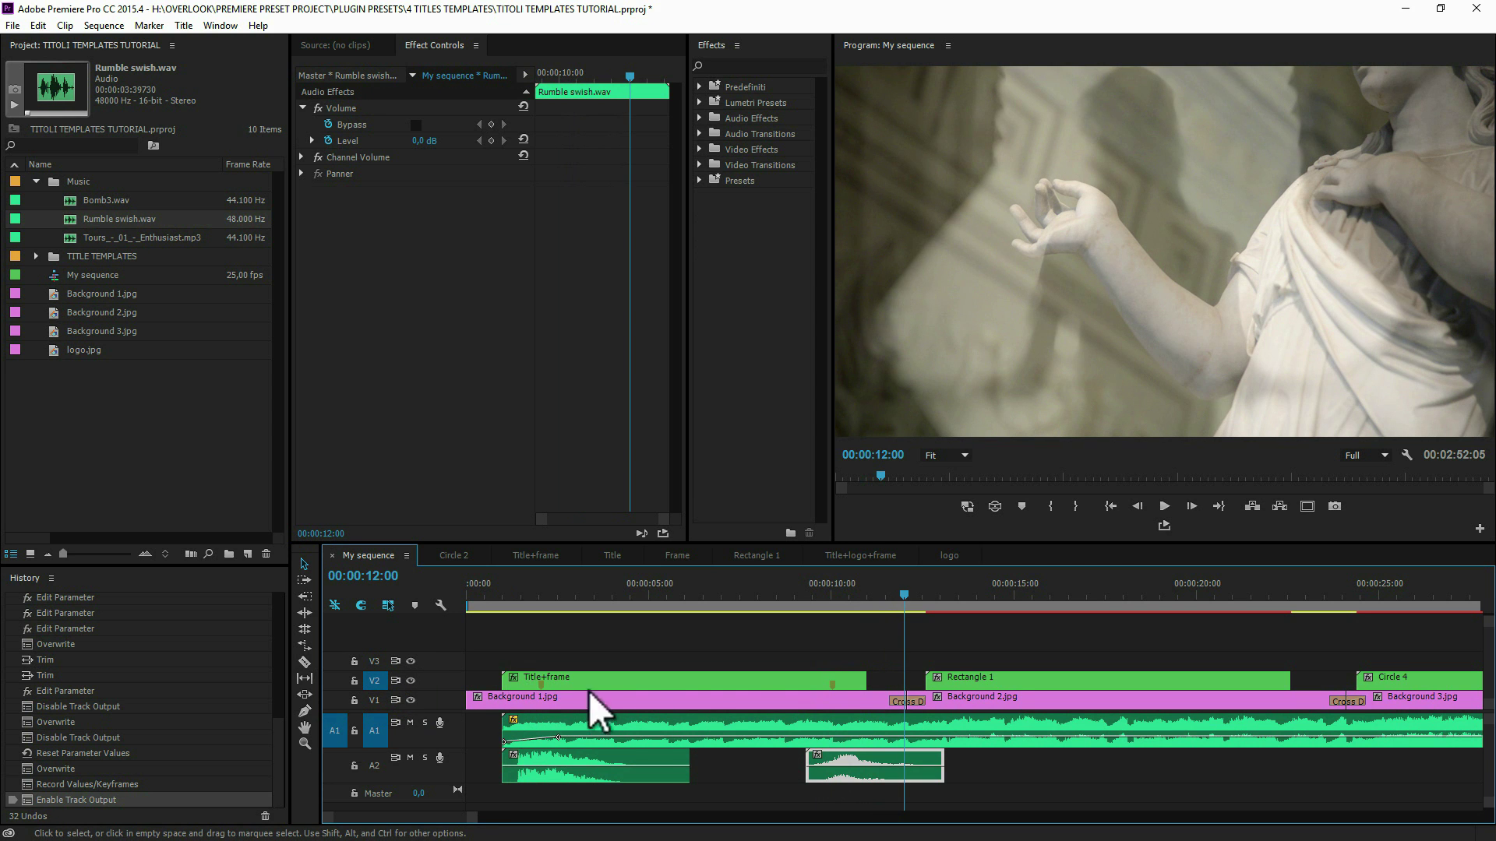
pyautogui.press('-')
# Step: Select Circle 4 and import the Overlook Titles - Pack 1 - FREE DOWNLOAD .prfpset preset
pyautogui.click(963, 597)
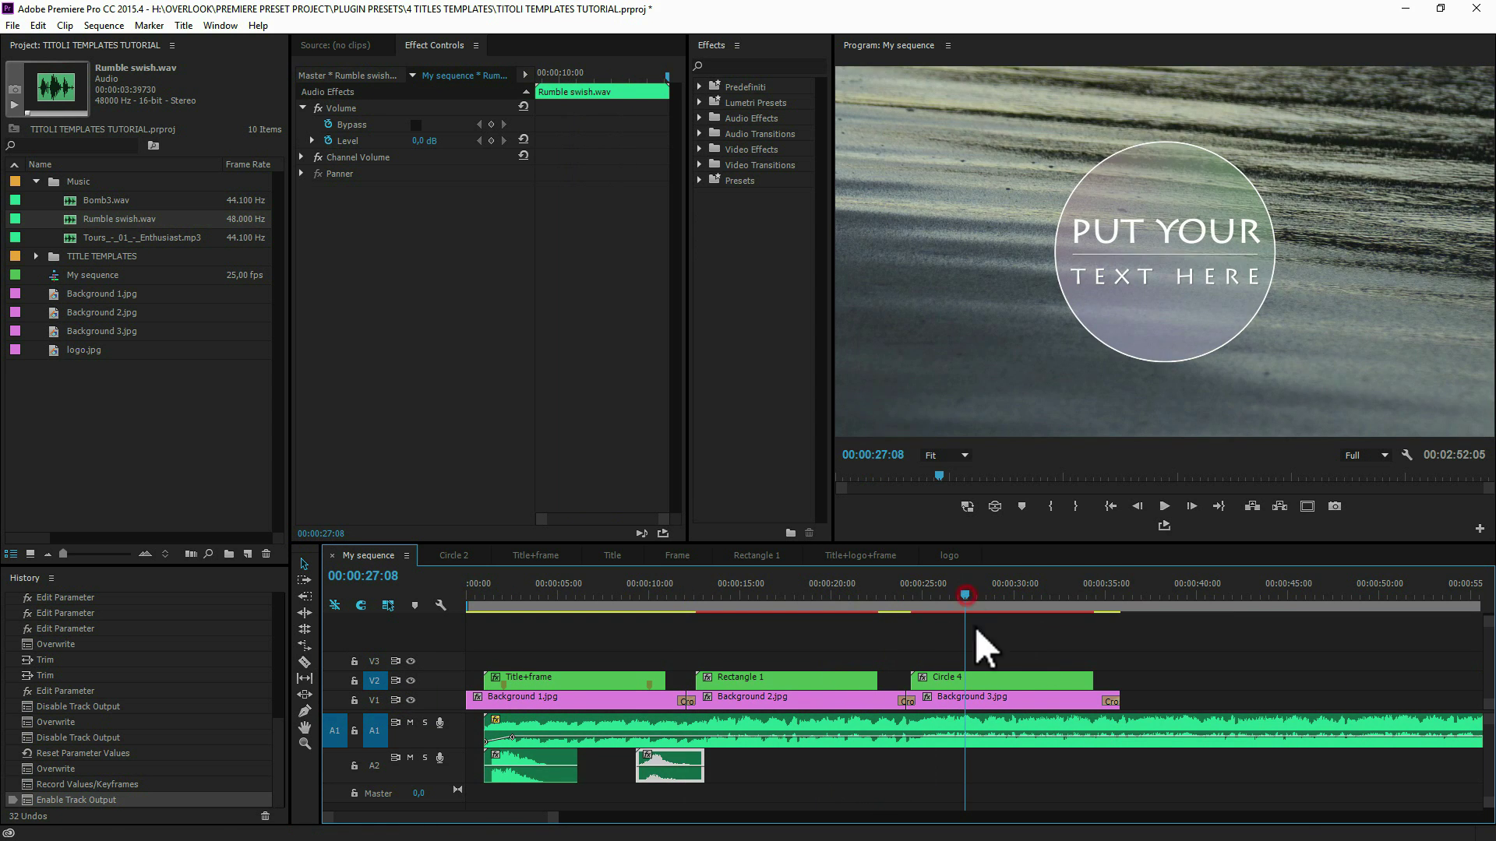
pyautogui.click(999, 677)
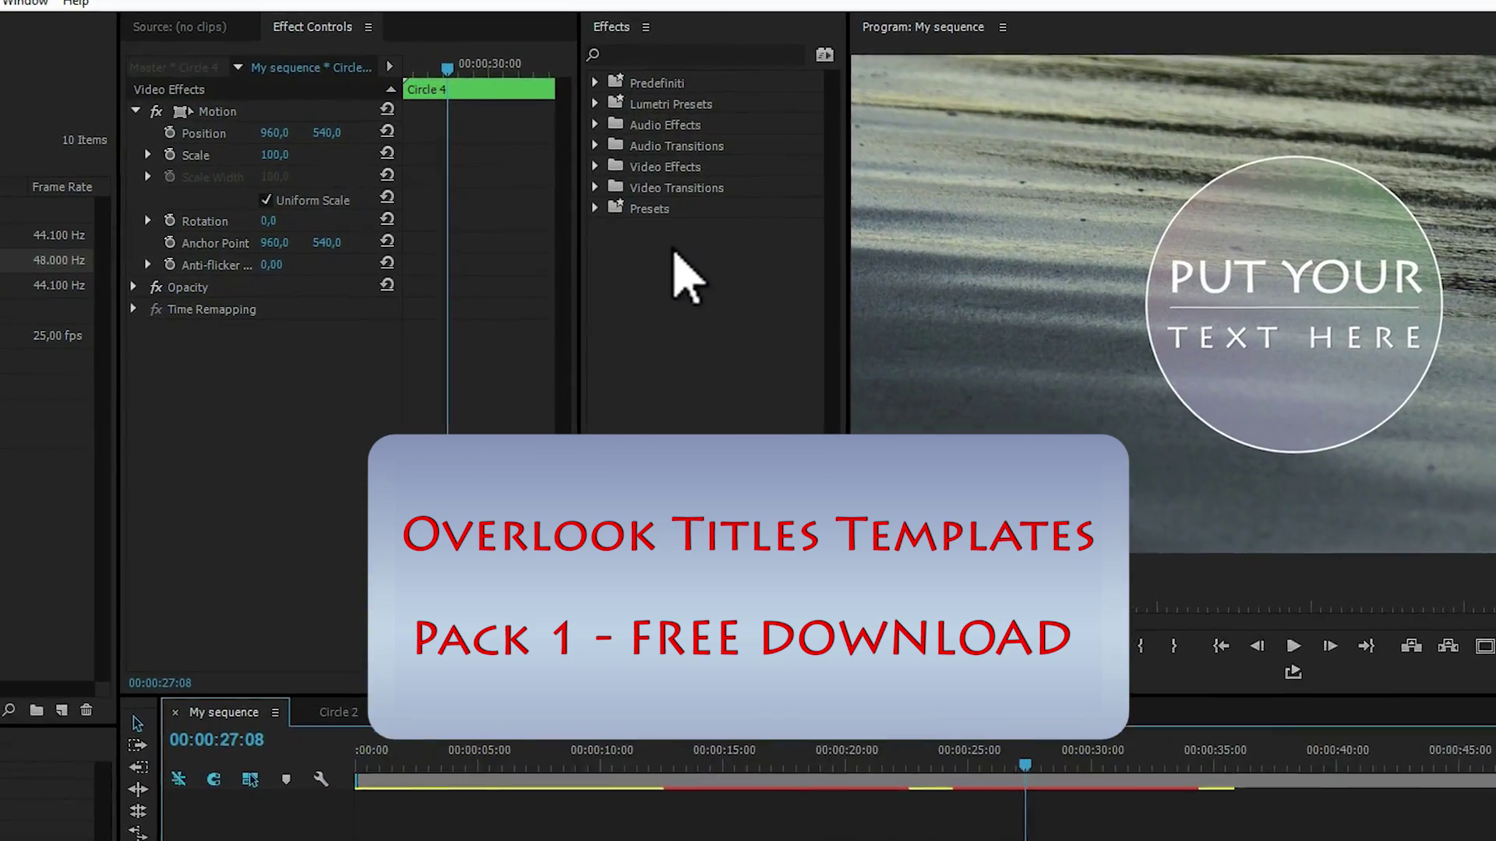
pyautogui.rightClick(672, 90)
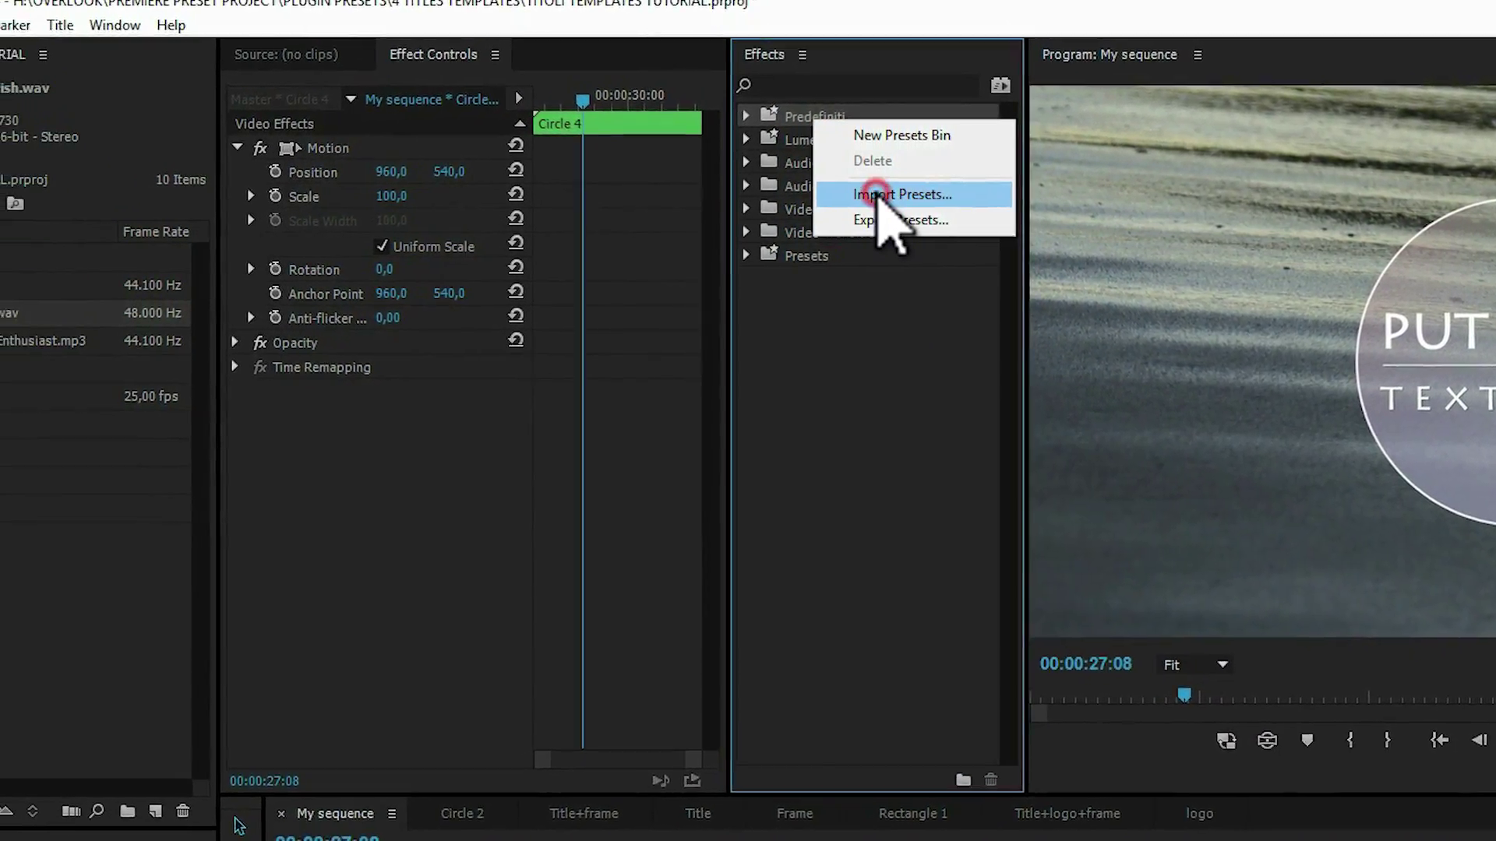
pyautogui.click(917, 196)
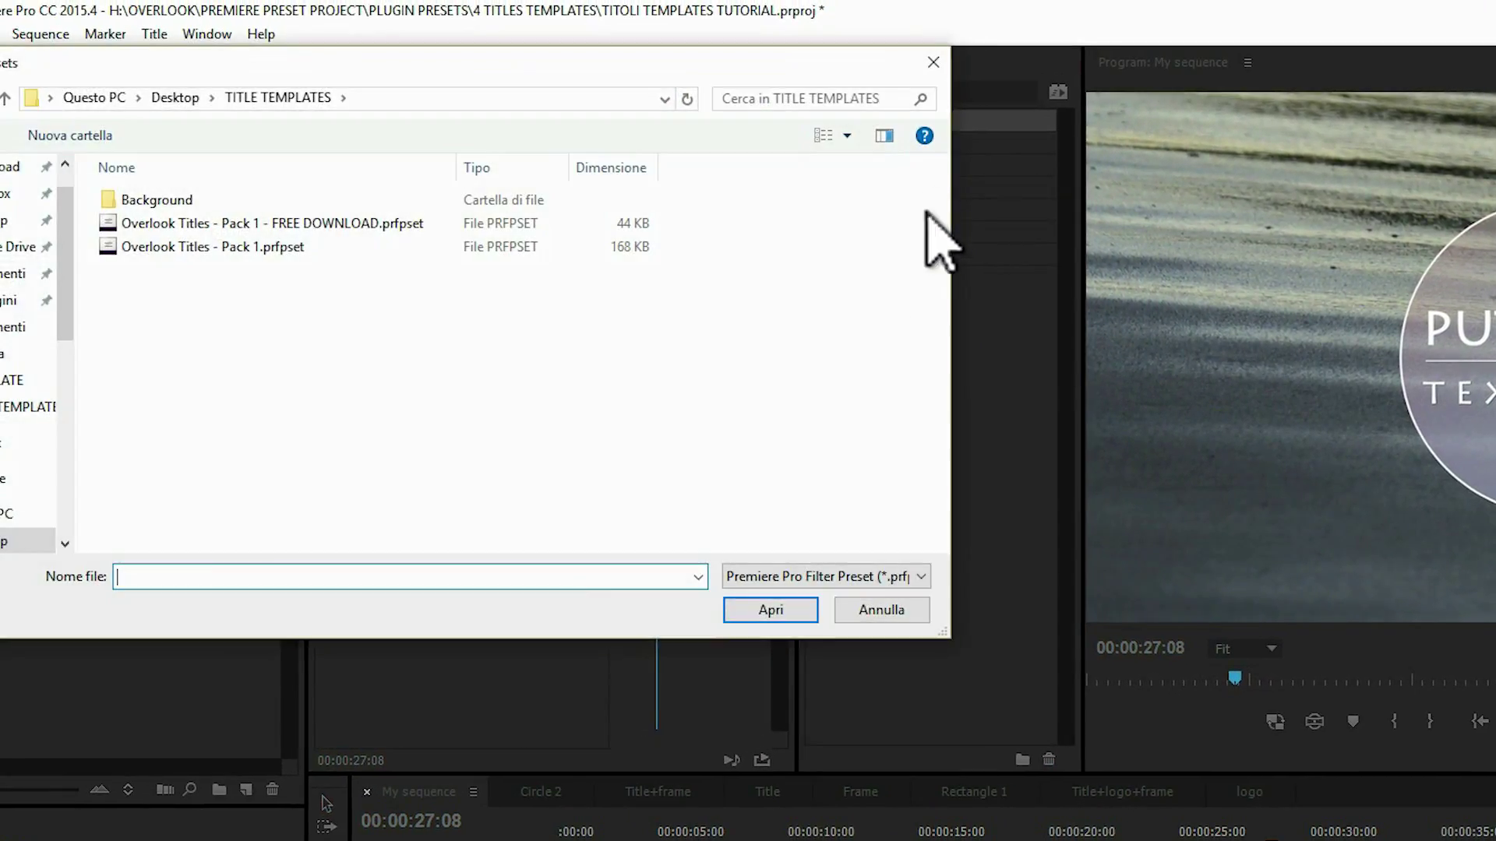
pyautogui.doubleClick(362, 223)
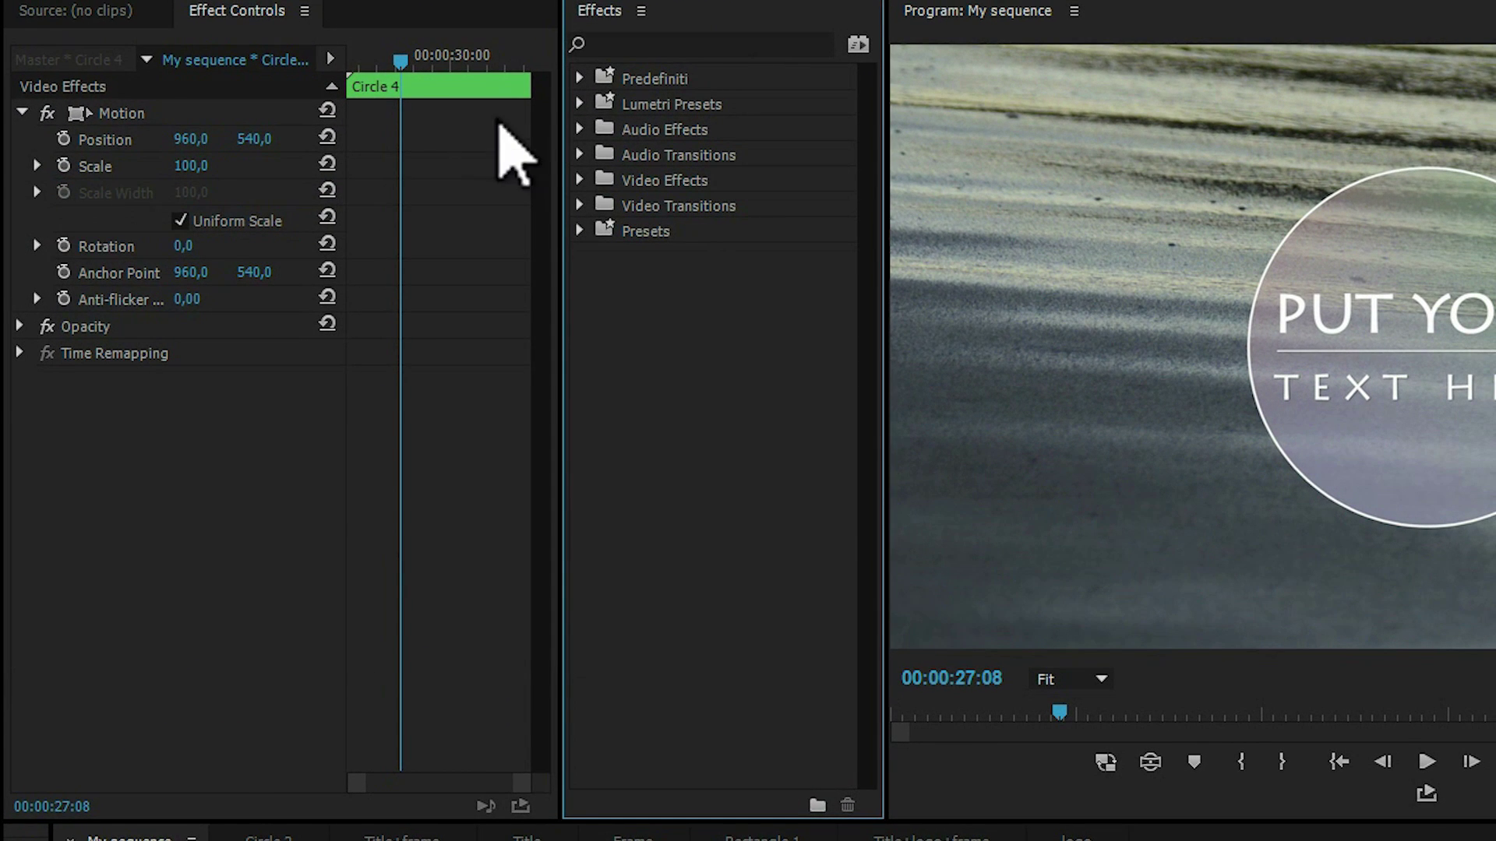
# Step: Apply Skew Zoom (IN) - PACK 1 from Presets > OV TITLES > IN to Circle 4
pyautogui.click(592, 81)
pyautogui.click(582, 79)
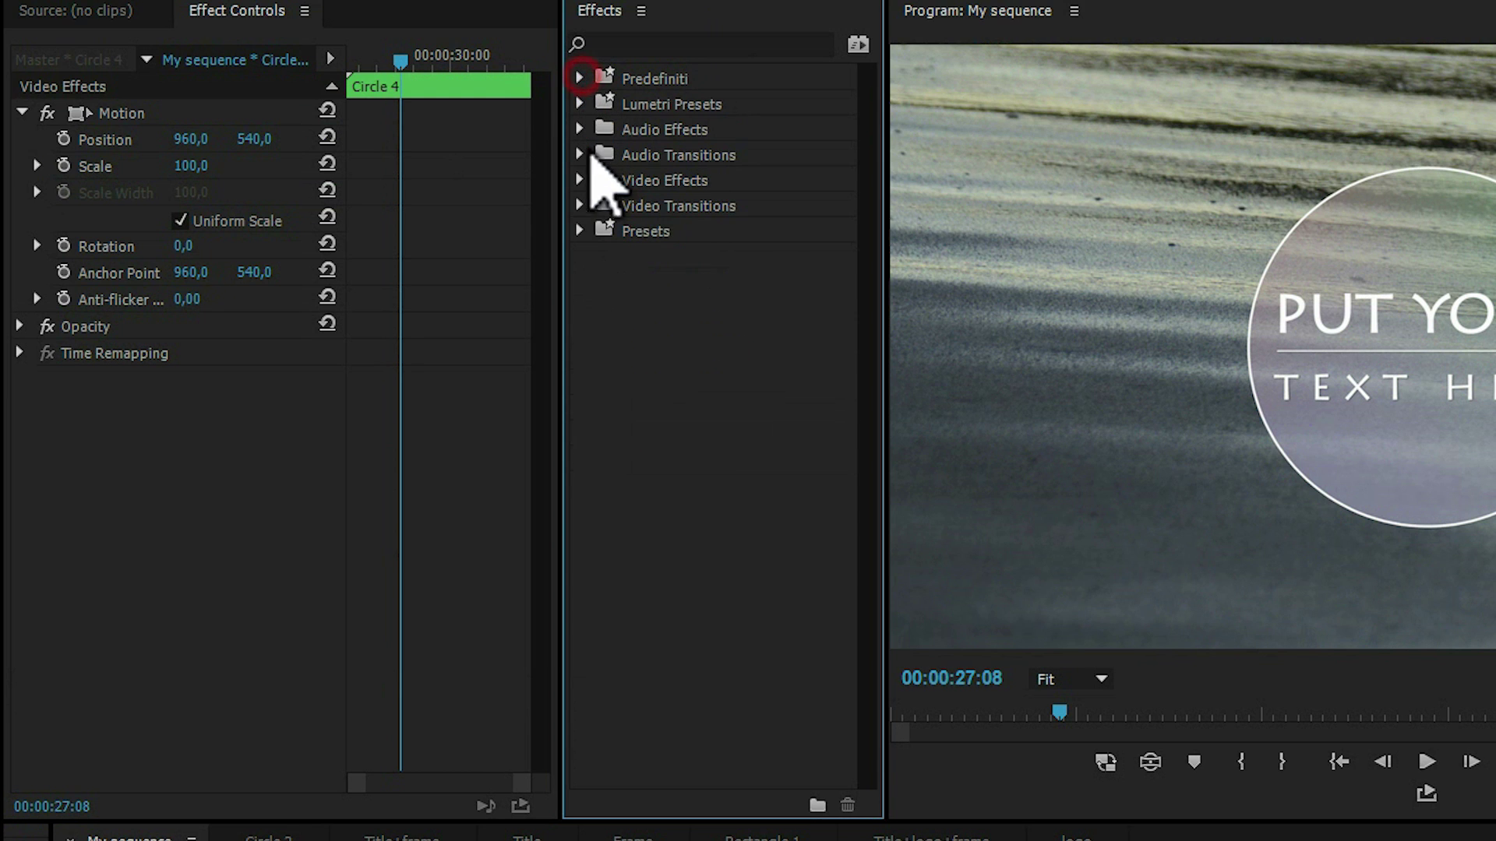
pyautogui.click(582, 230)
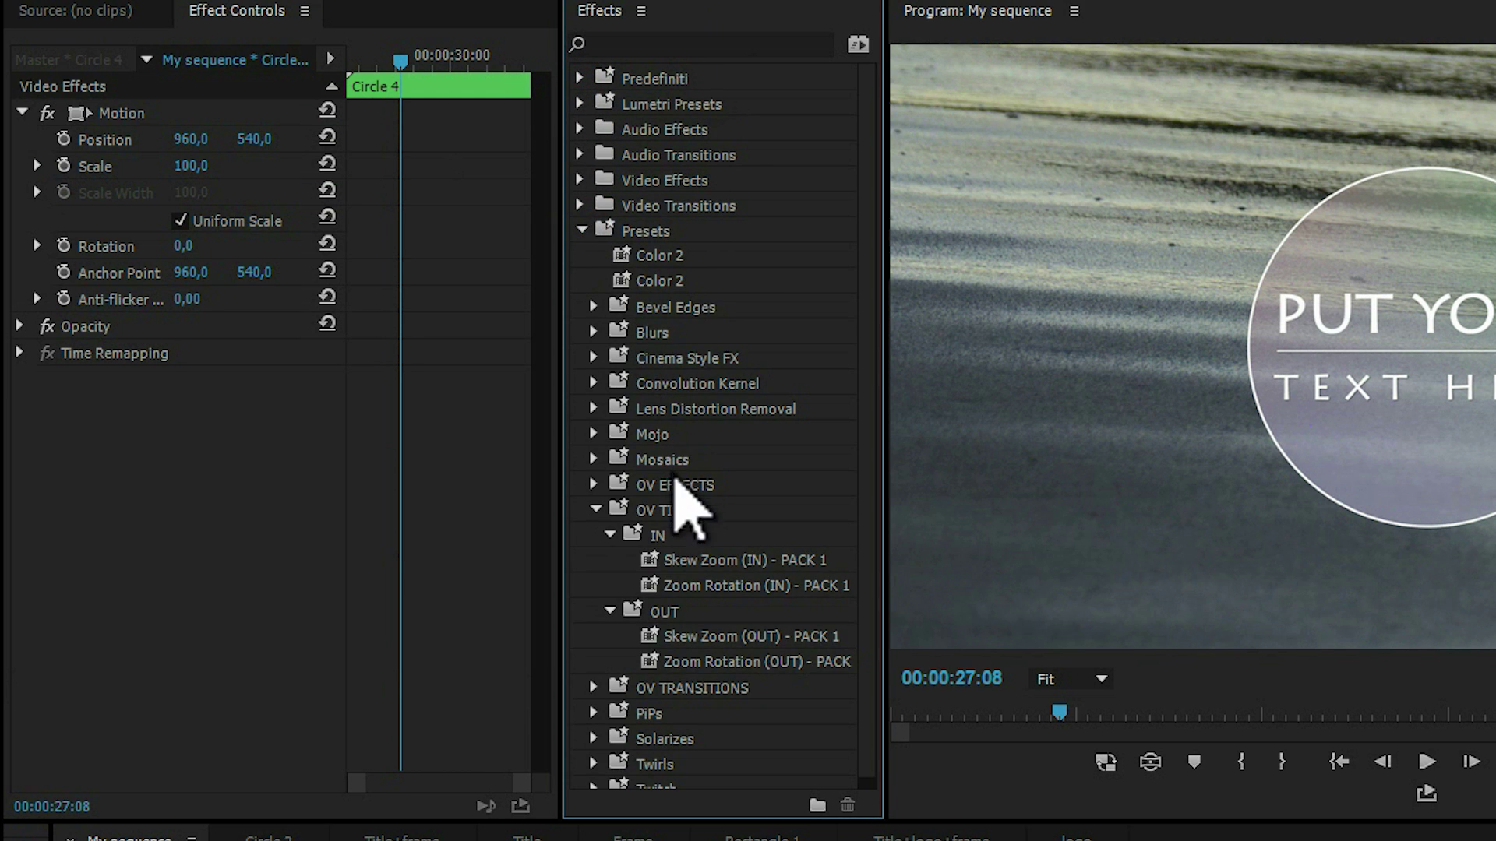
pyautogui.click(596, 512)
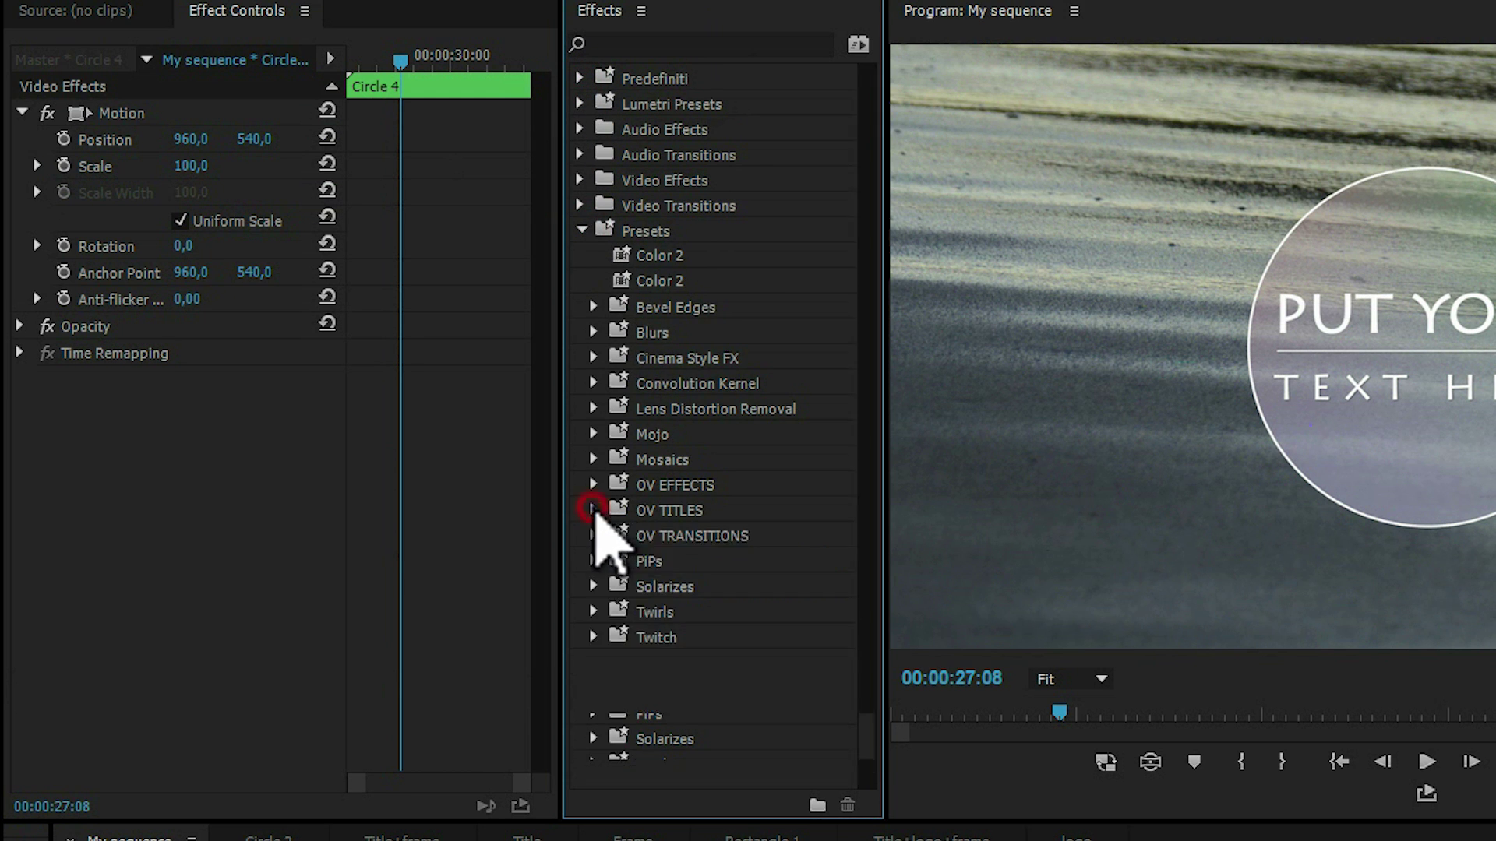
pyautogui.click(593, 511)
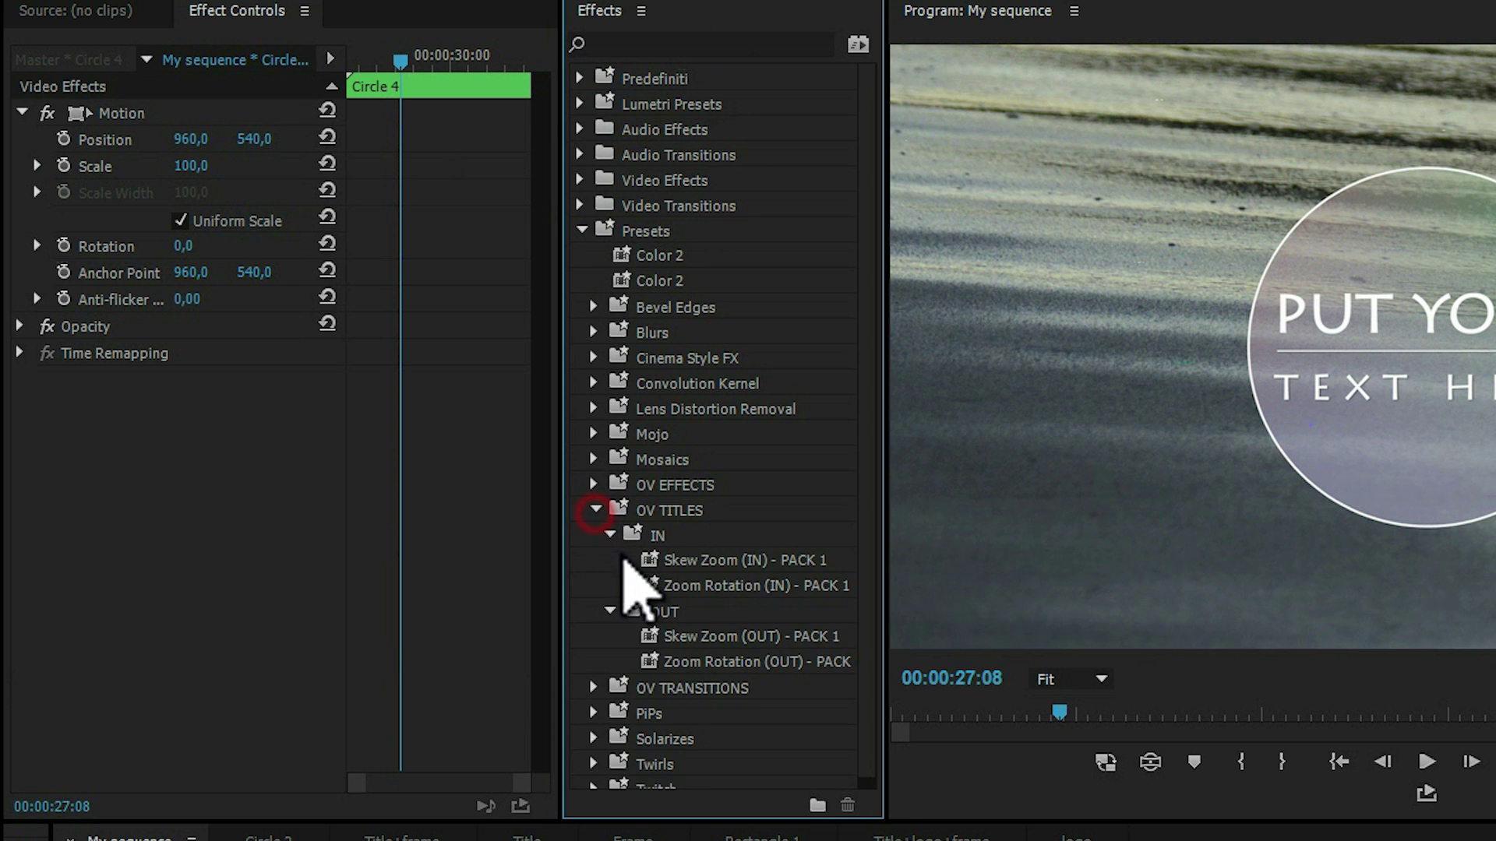
pyautogui.click(611, 611)
pyautogui.click(610, 535)
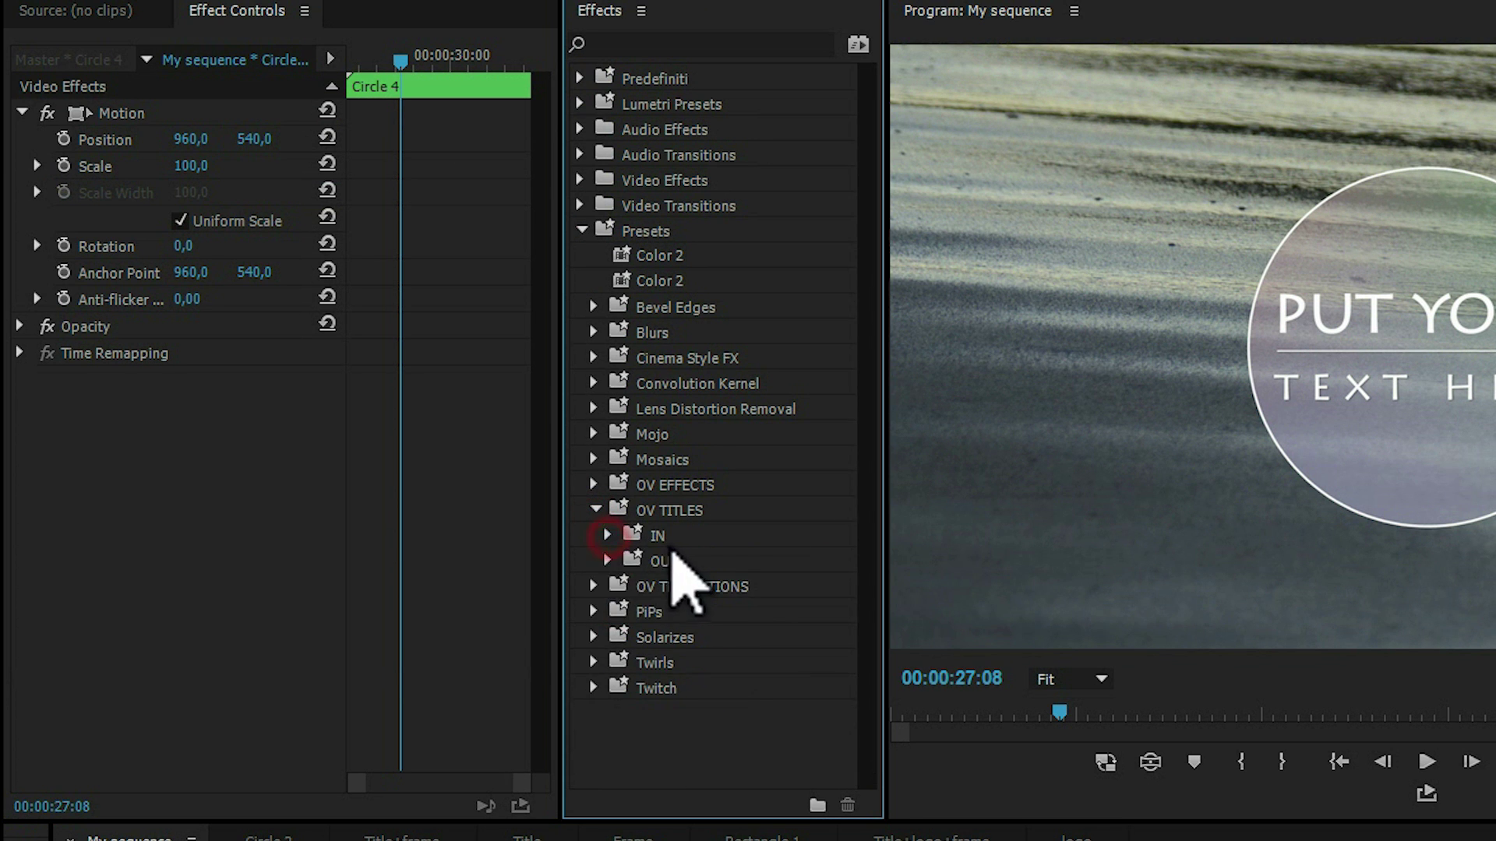
pyautogui.click(609, 535)
pyautogui.click(610, 612)
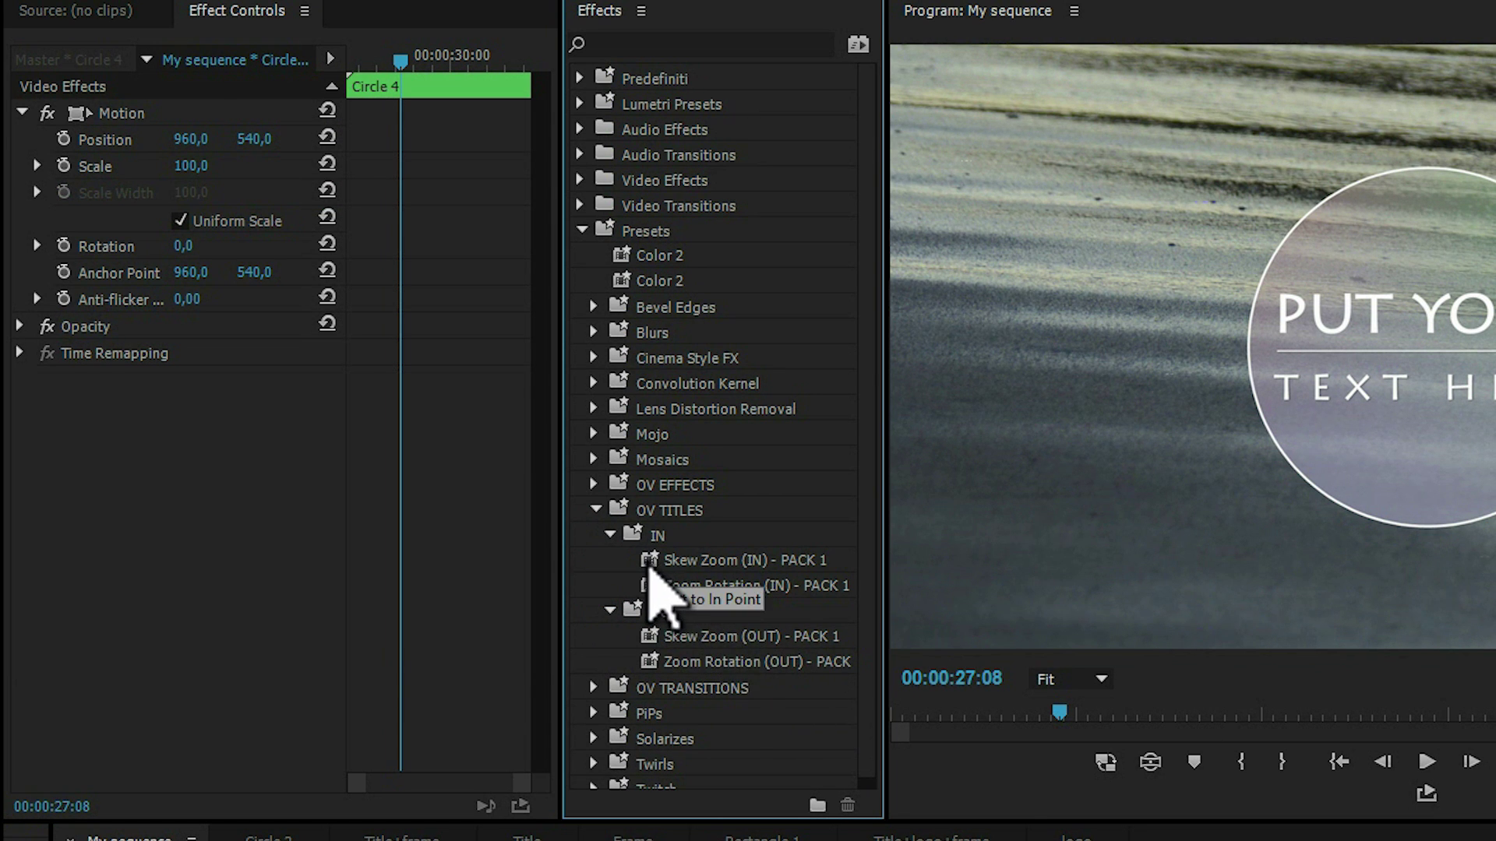
pyautogui.moveTo(657, 561)
pyautogui.mouseDown()
pyautogui.moveTo(947, 708)
pyautogui.moveTo(924, 678)
pyautogui.mouseUp()
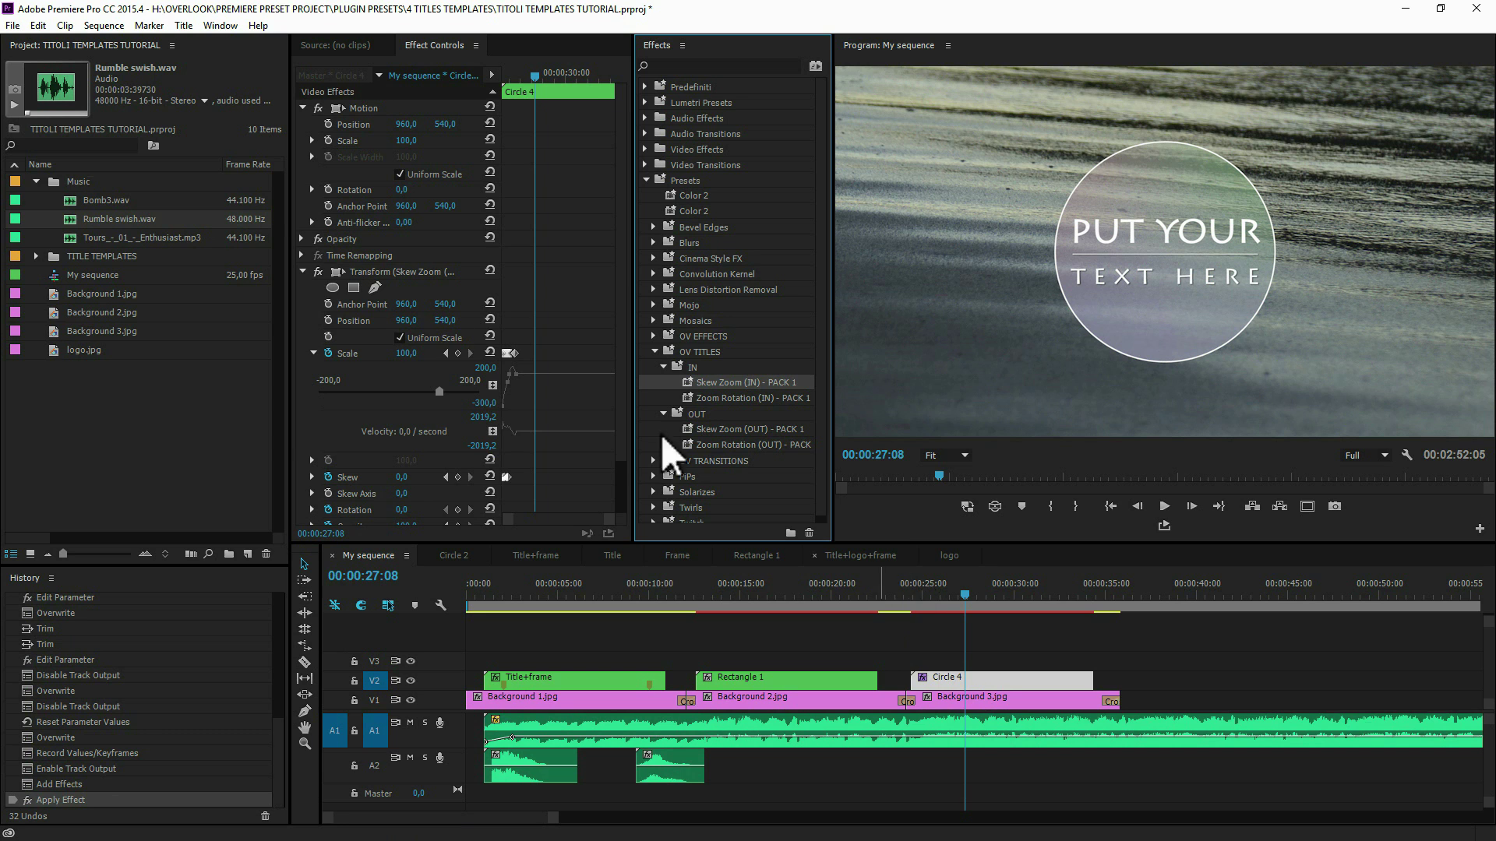
# Step: Preview the Skew Zoom (IN) entrance animation on Circle 4
pyautogui.click(303, 271)
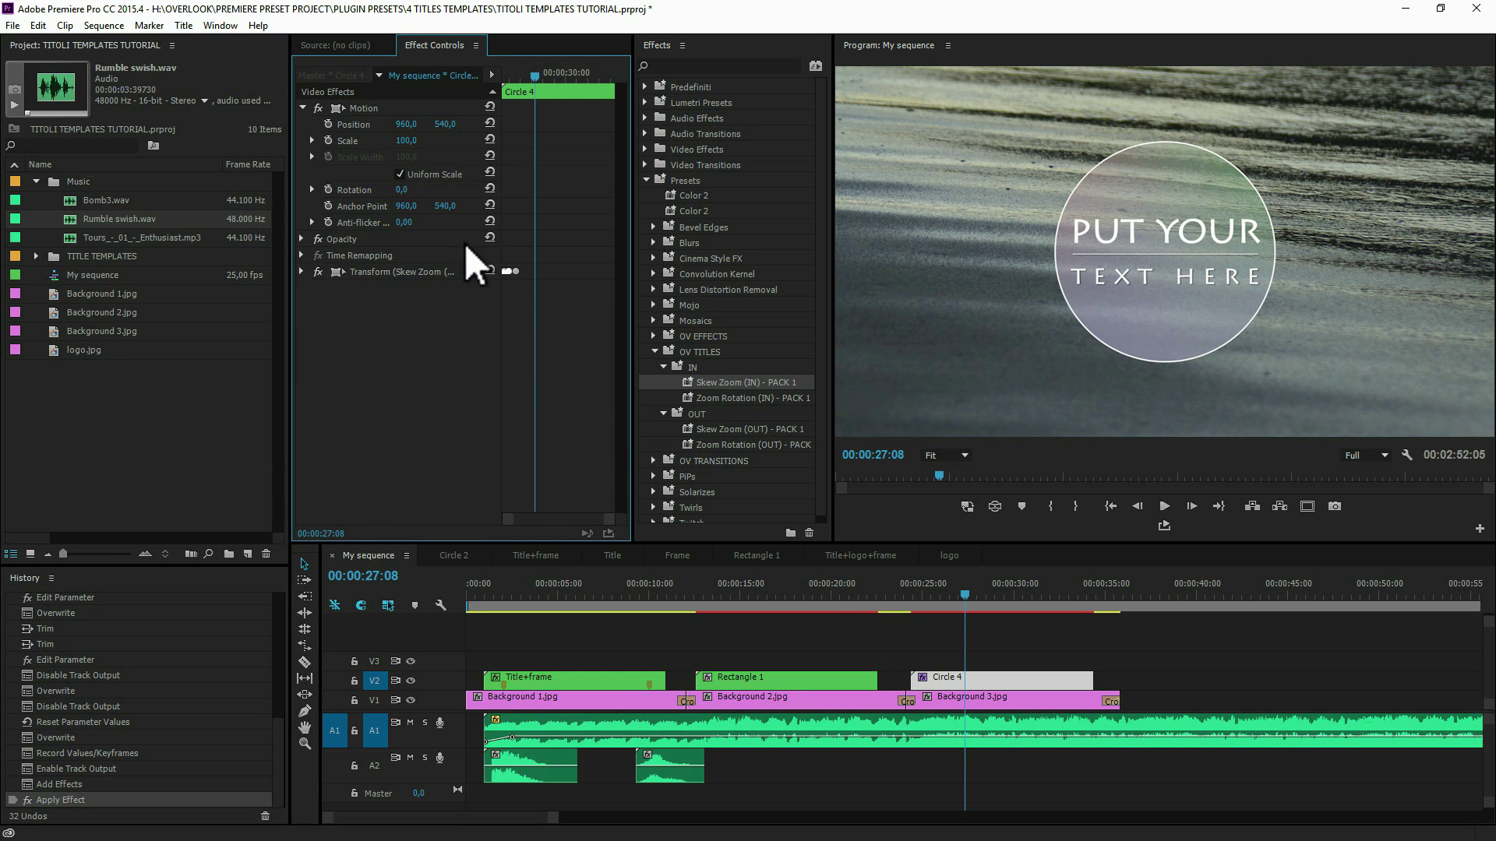
pyautogui.moveTo(915, 595); pyautogui.dragTo(907, 596)
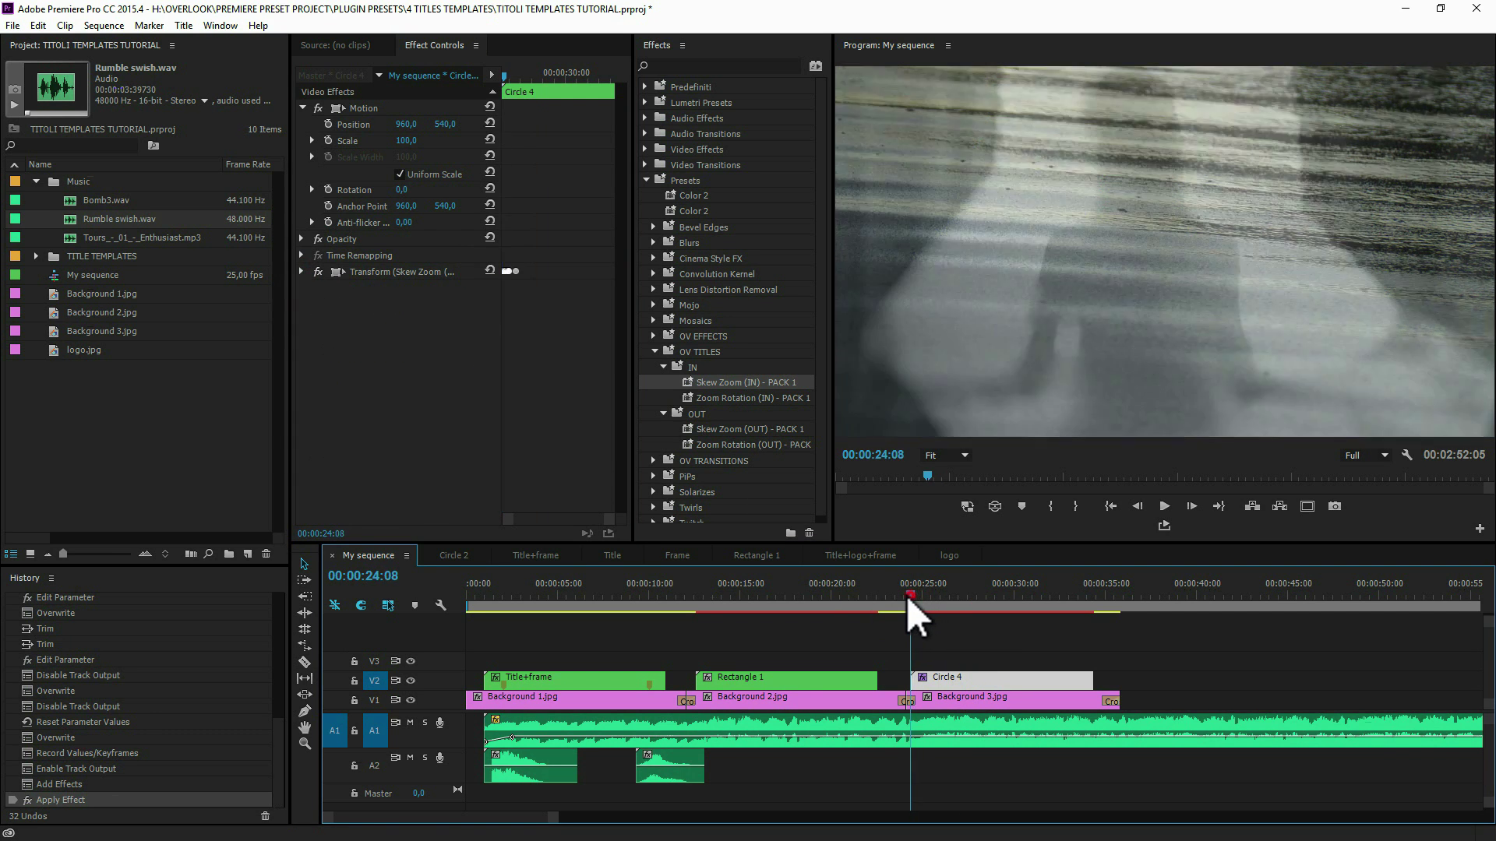
pyautogui.press('space')
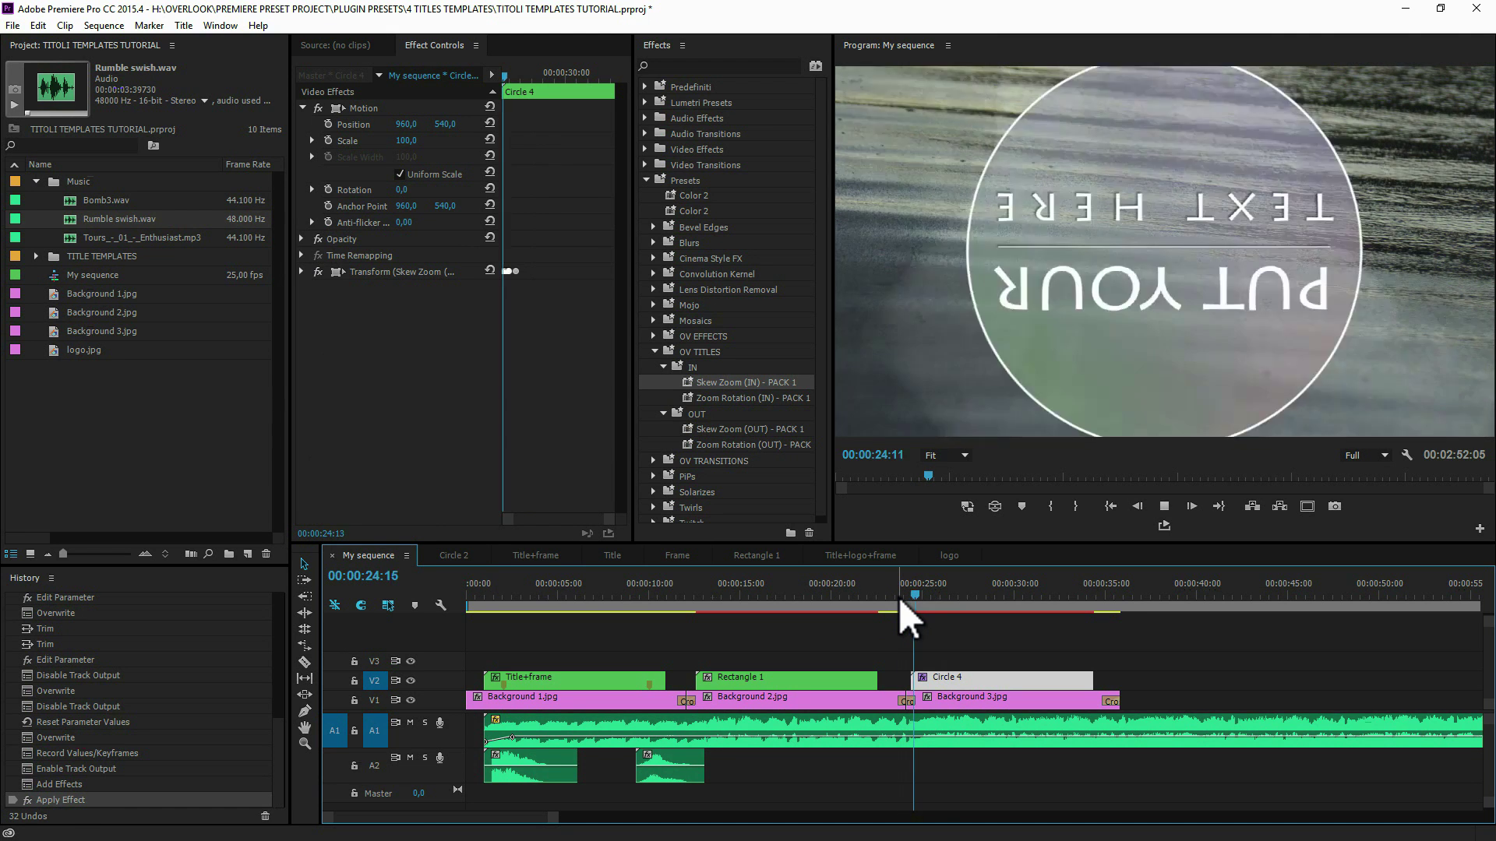
pyautogui.press('space')
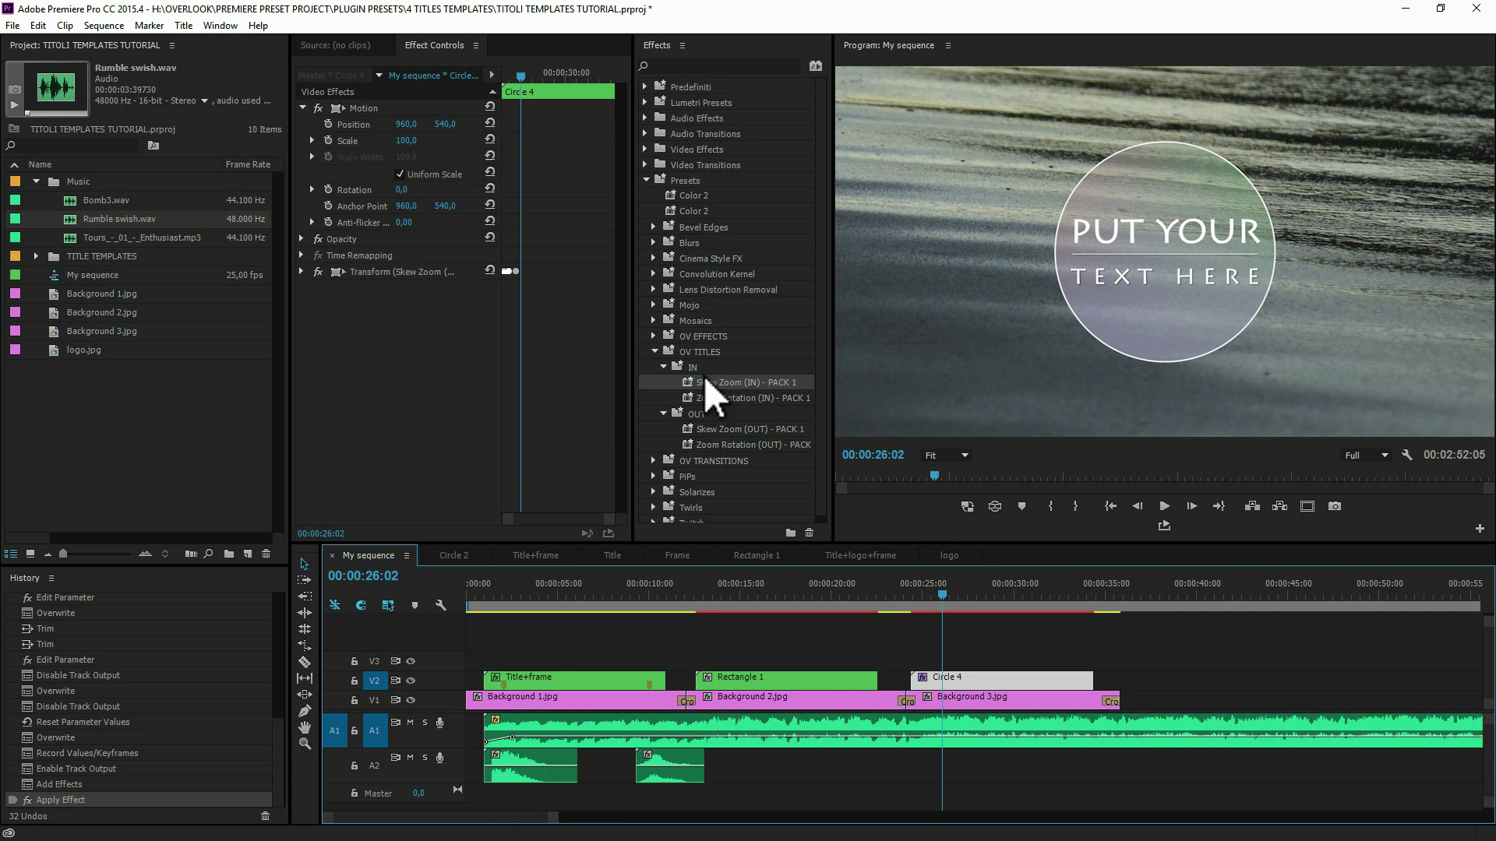
# Step: Add Skew Zoom (OUT) - PACK 1, preview the exit, and delete the first Skew Zoom effect
pyautogui.moveTo(689, 430)
pyautogui.mouseDown()
pyautogui.moveTo(1099, 675)
pyautogui.moveTo(1077, 673)
pyautogui.mouseUp()
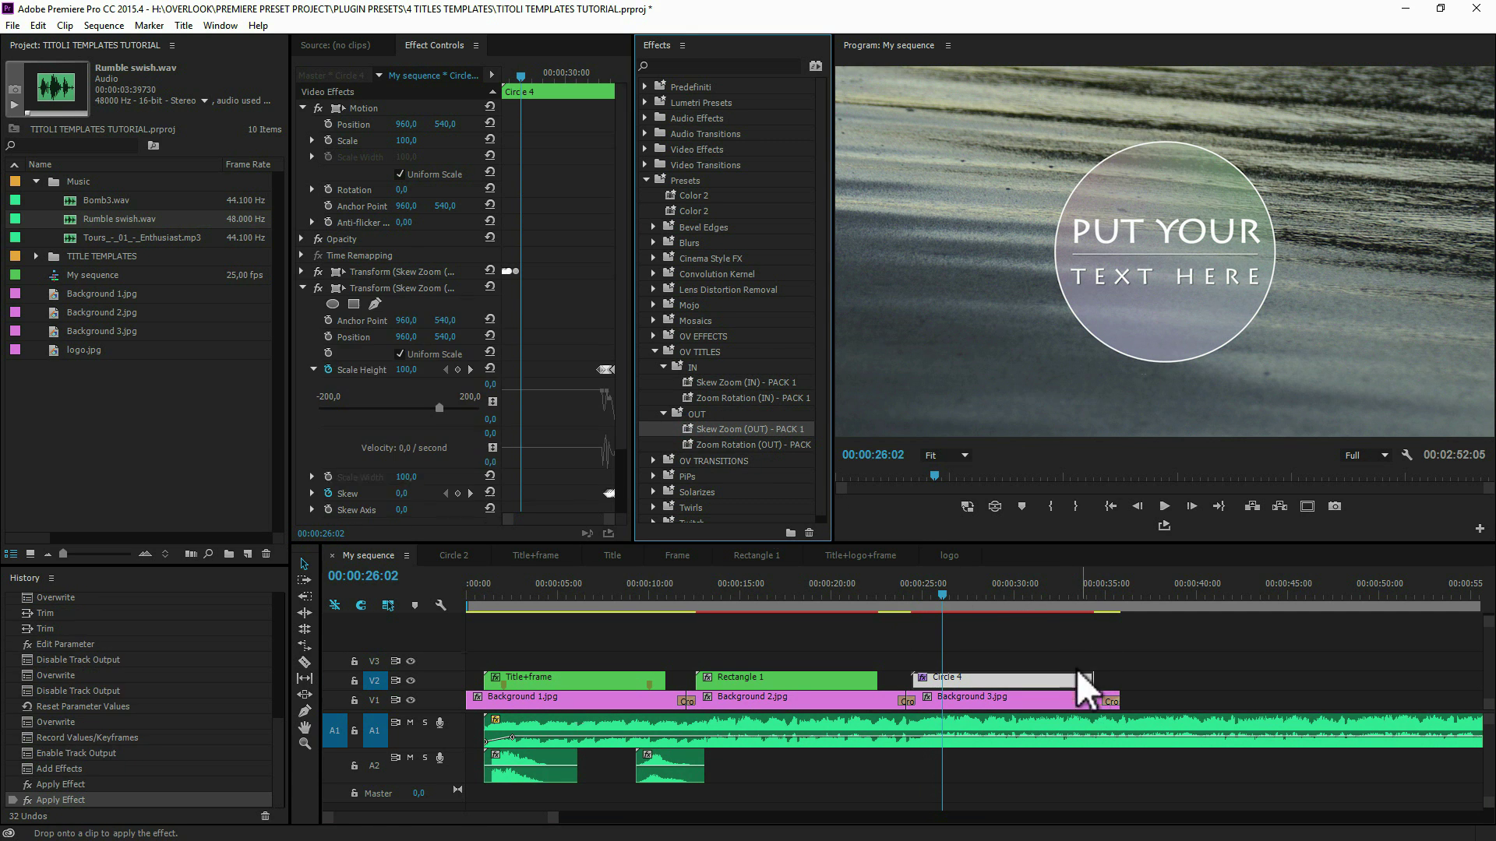
pyautogui.click(1052, 589)
pyautogui.press('space')
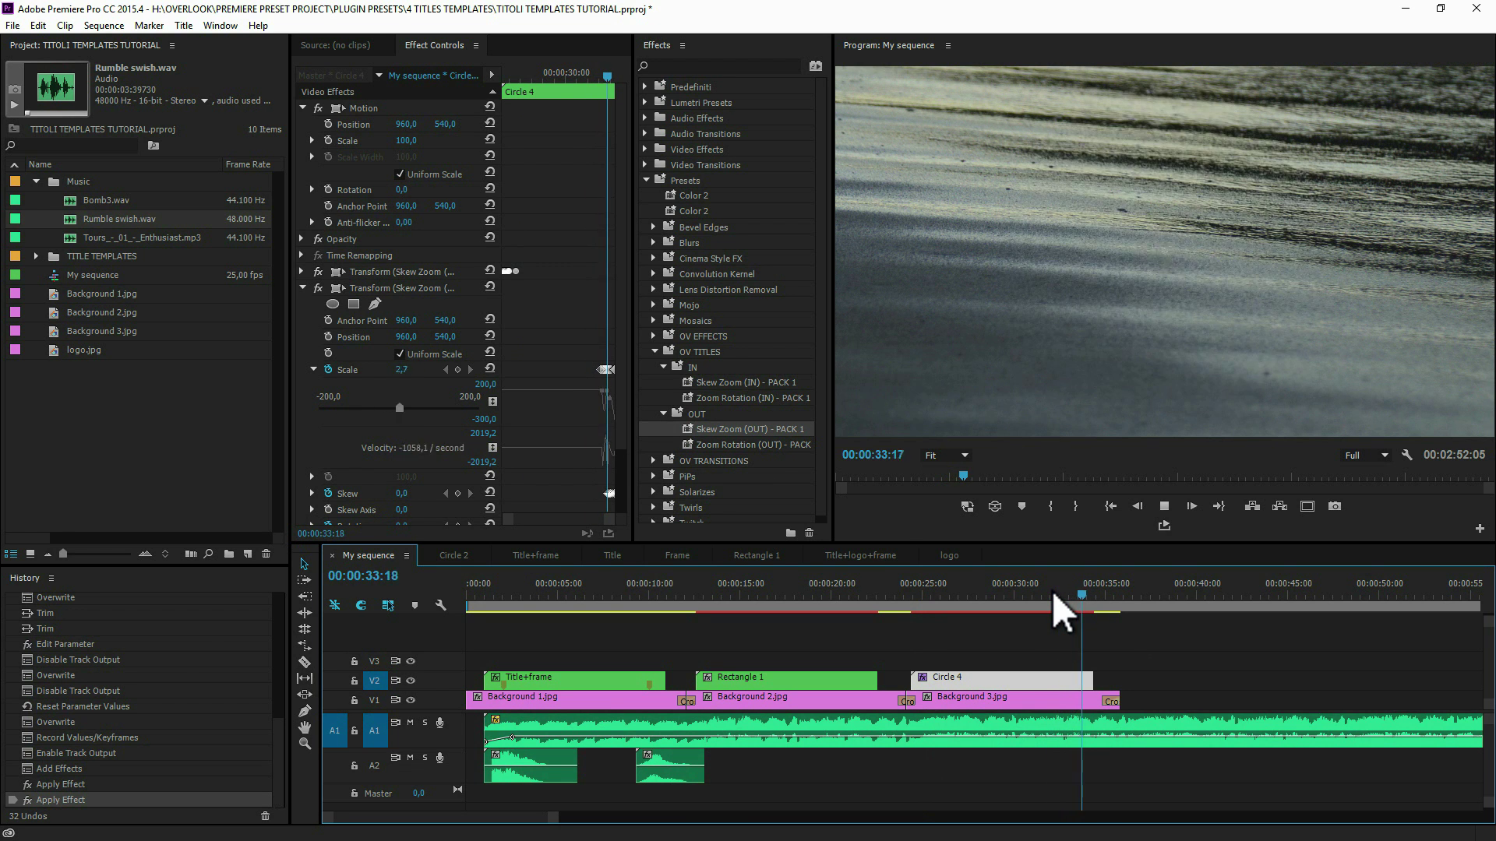
pyautogui.press('space')
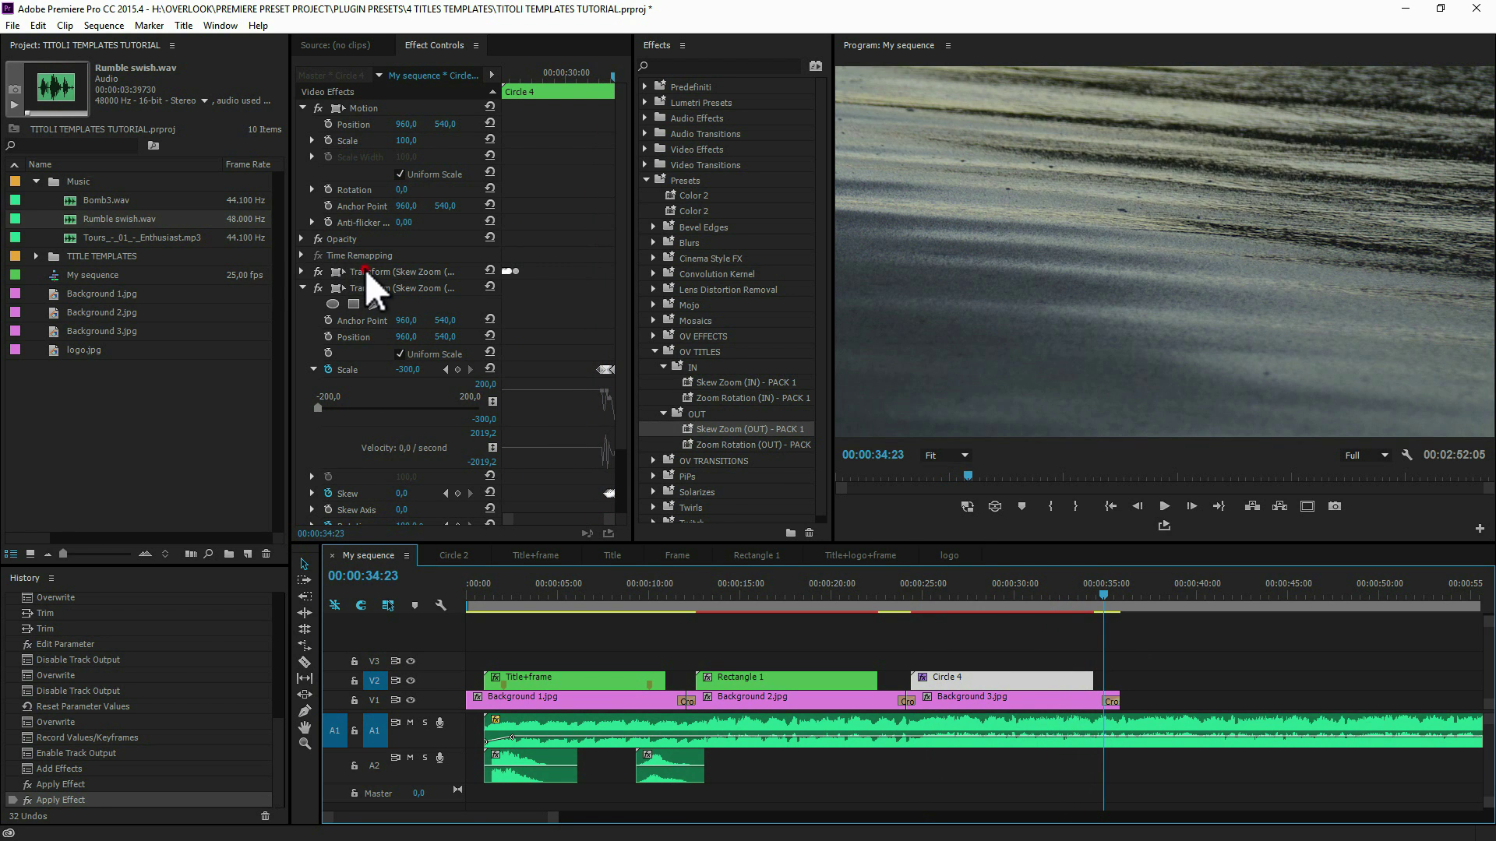
pyautogui.click(366, 269)
pyautogui.press('Delete')
# Step: Delete the remaining Skew Zoom effect and apply Zoom Rotation (IN) and (OUT) - PACK 1 to Circle 4
pyautogui.click(389, 271)
pyautogui.press('Delete')
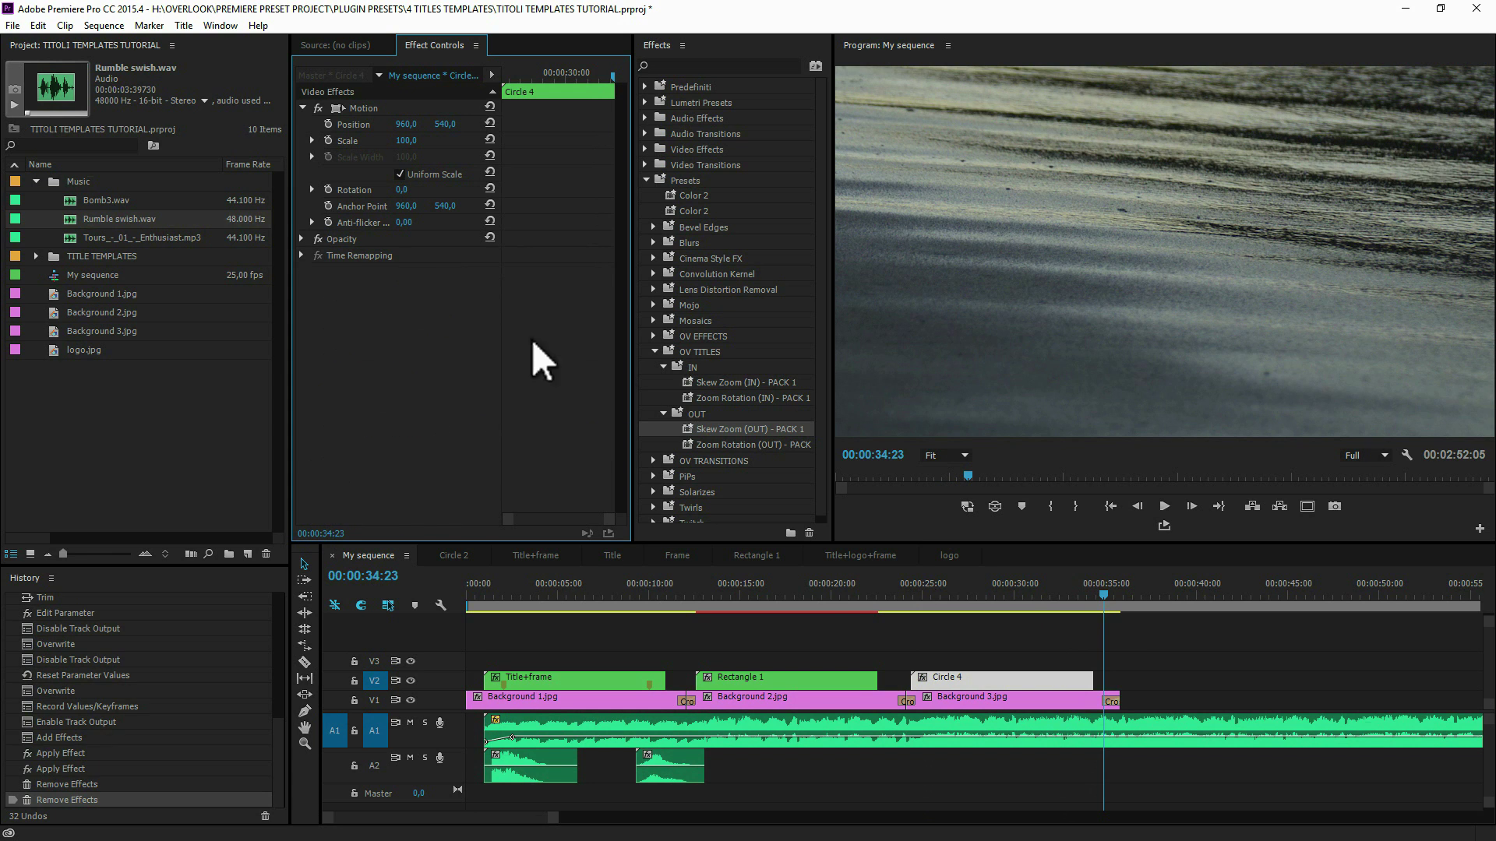
pyautogui.moveTo(696, 398)
pyautogui.mouseDown()
pyautogui.moveTo(888, 677)
pyautogui.moveTo(923, 679)
pyautogui.mouseUp()
pyautogui.click(906, 588)
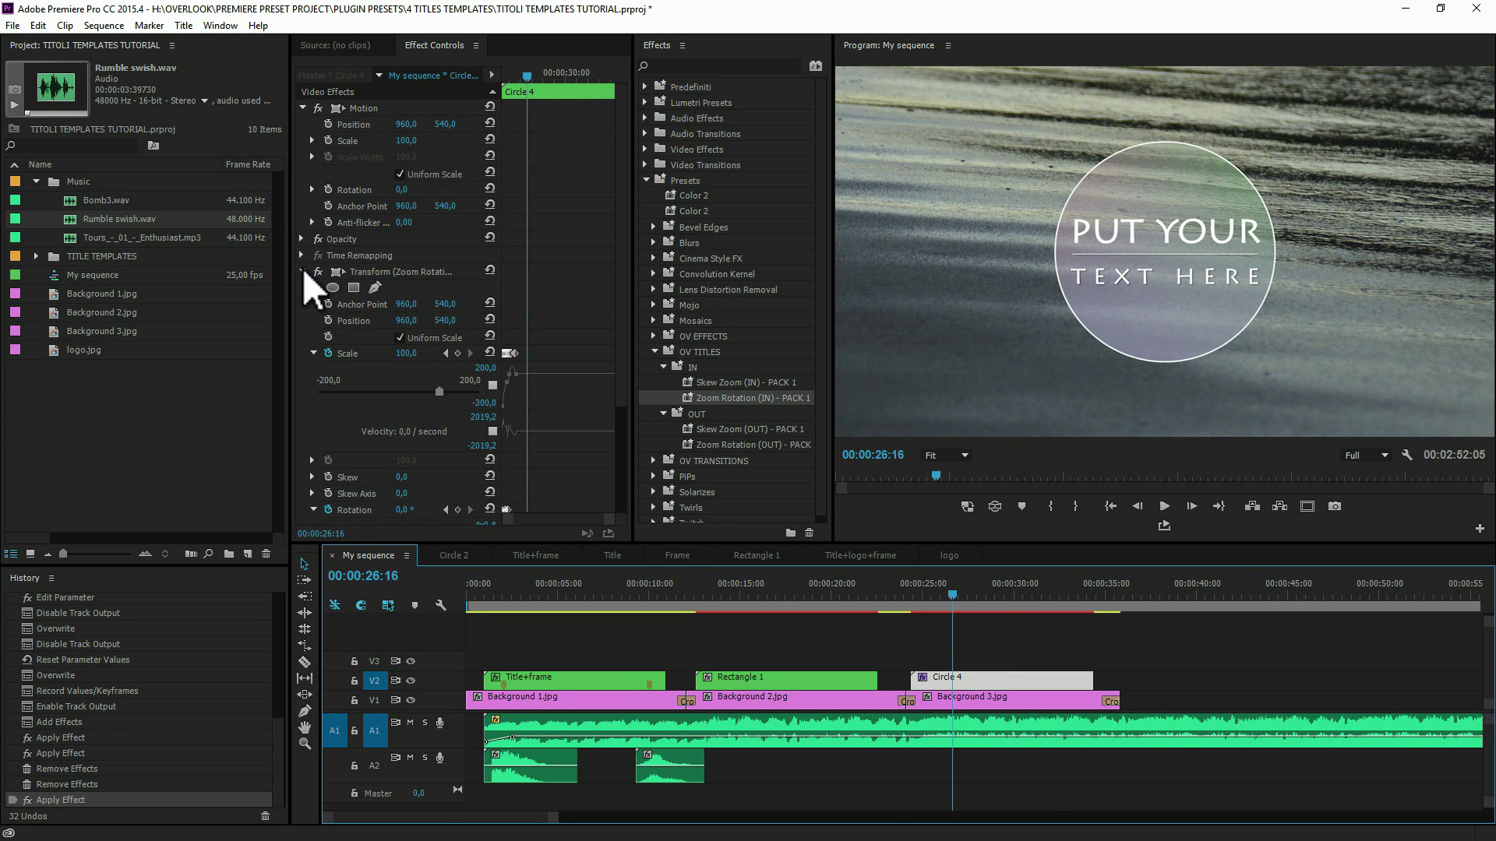
pyautogui.click(304, 270)
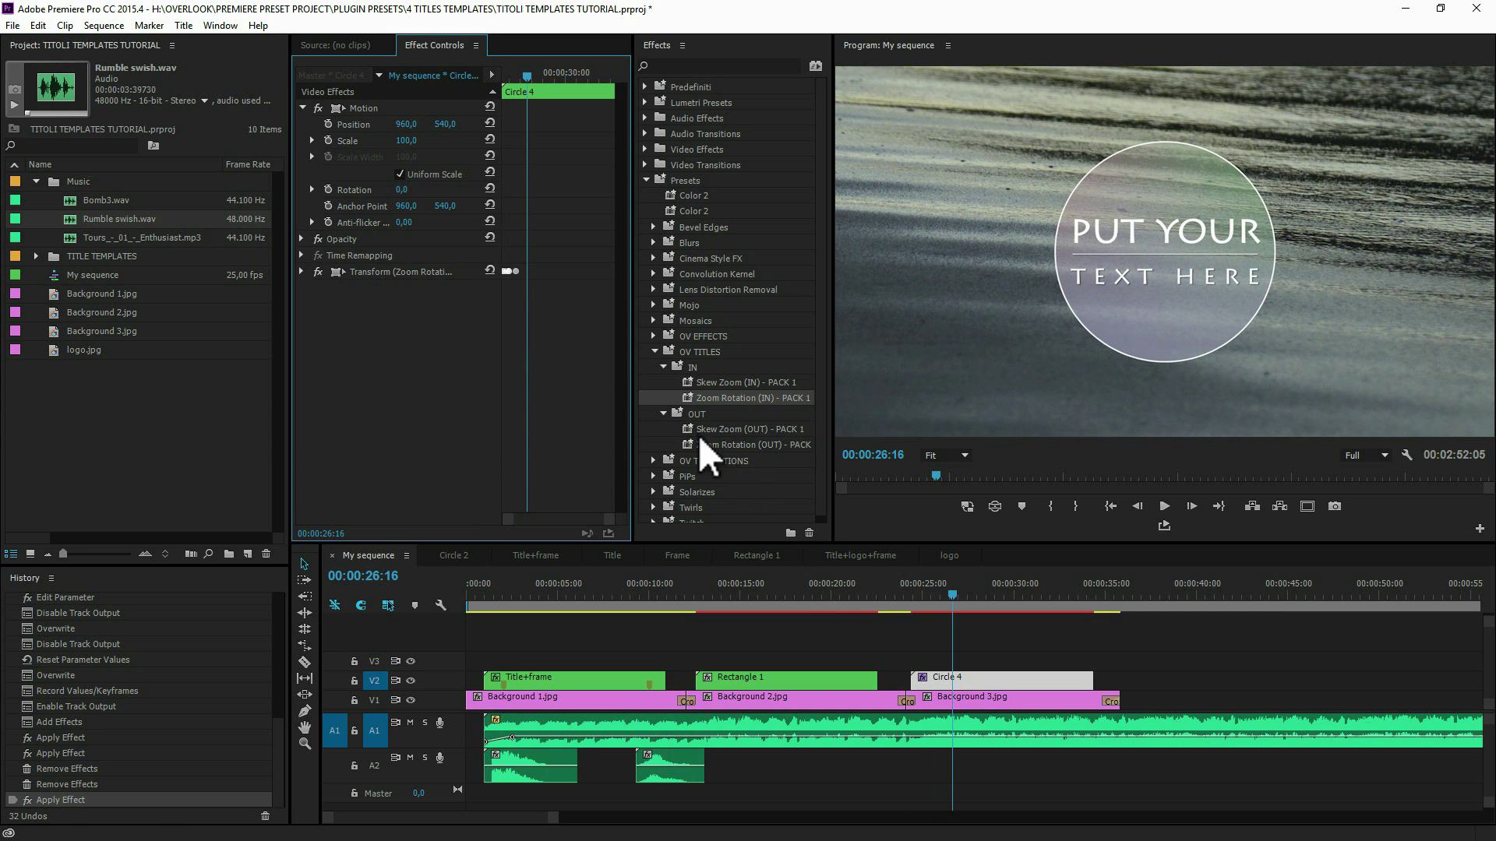
pyautogui.moveTo(688, 446); pyautogui.dragTo(1073, 684)
pyautogui.click(1030, 590)
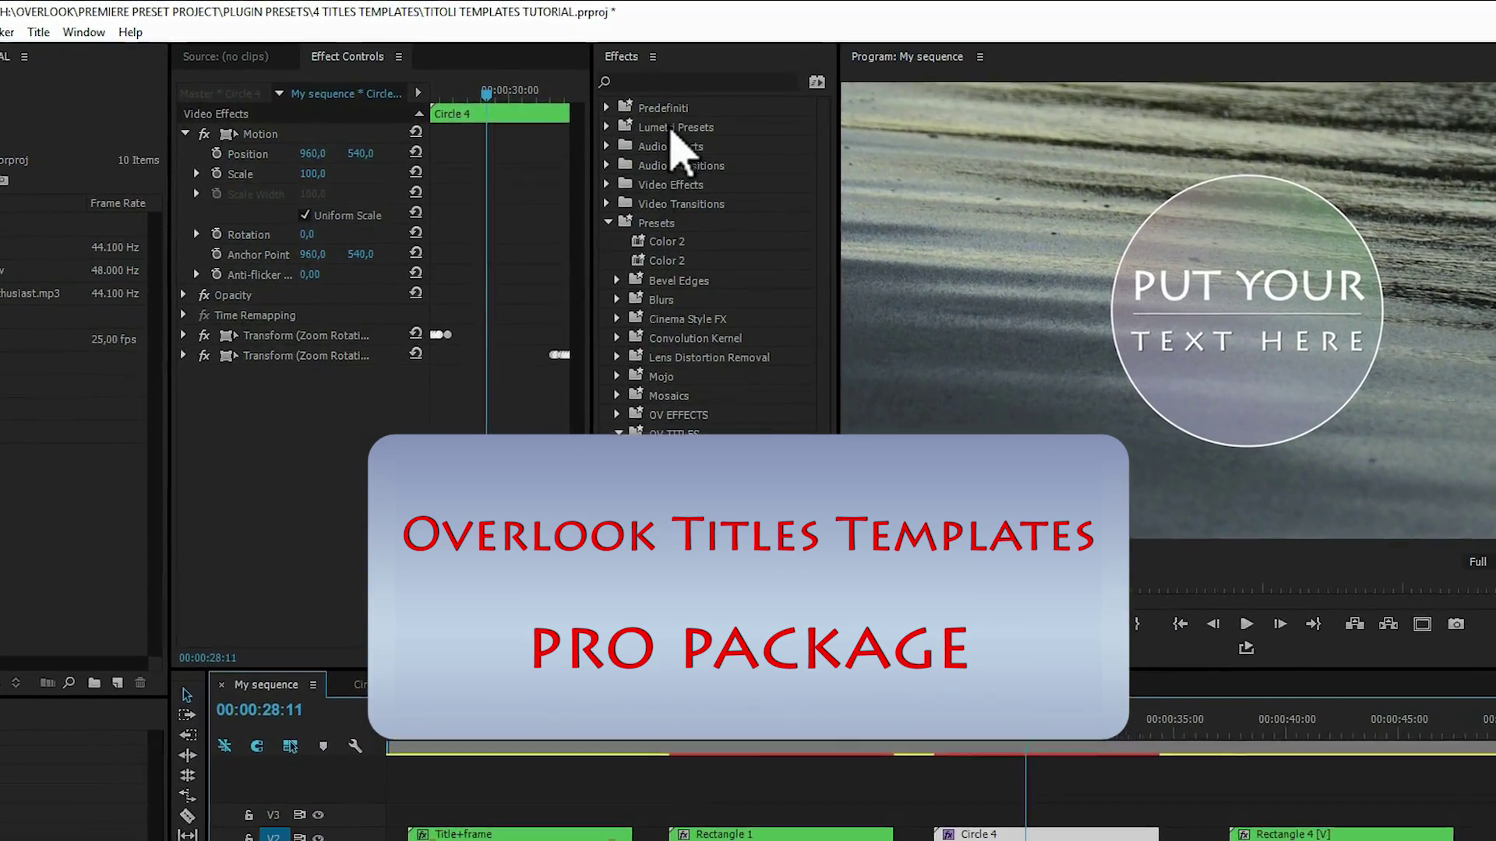
# Step: Import the Overlook Titles - Pack 1.prfpset preset file into Effects
pyautogui.rightClick(701, 131)
pyautogui.click(748, 165)
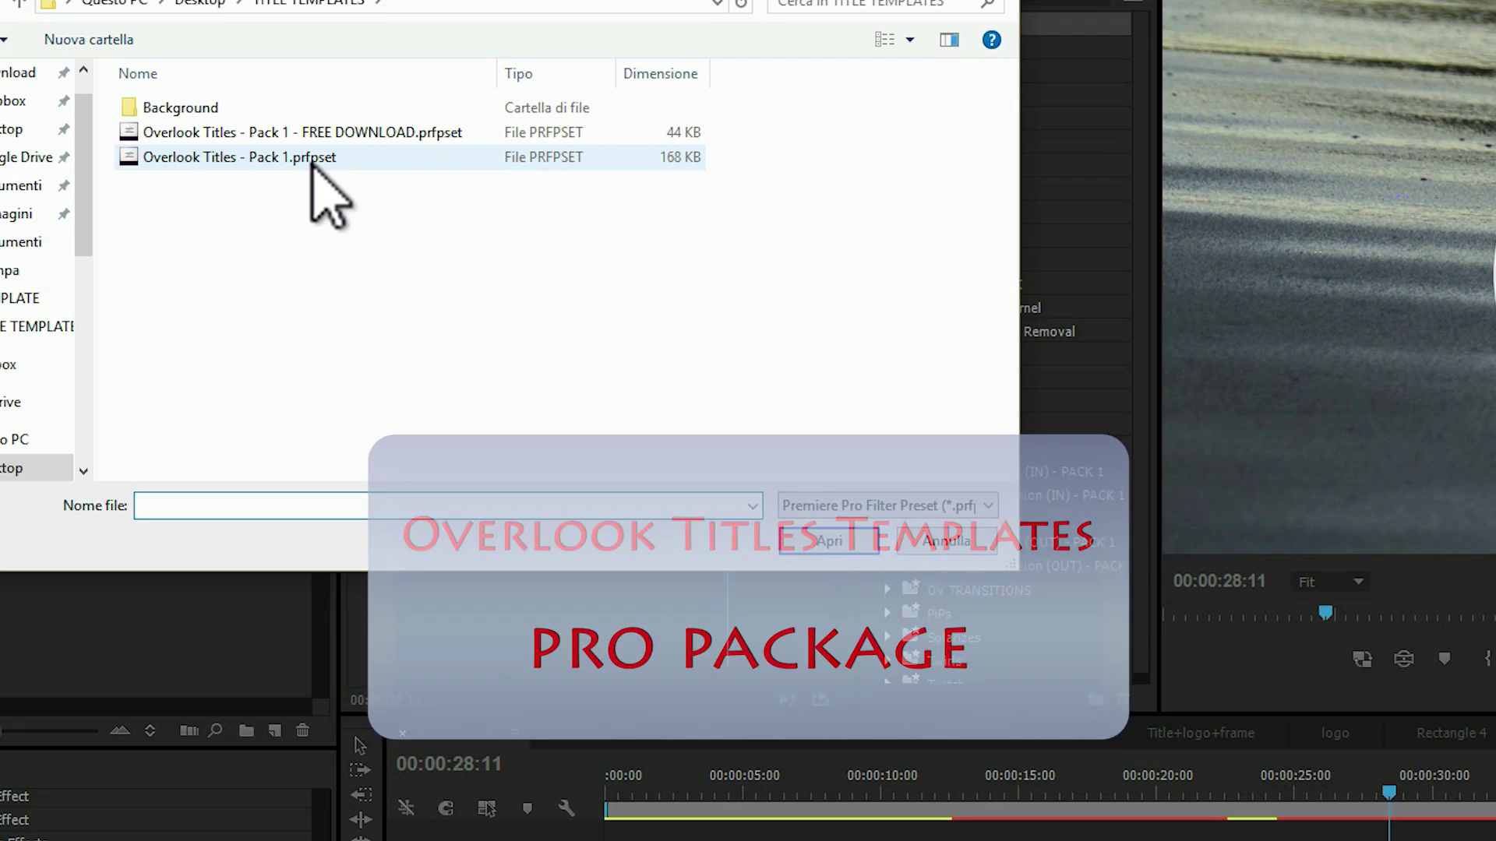
pyautogui.click(306, 160)
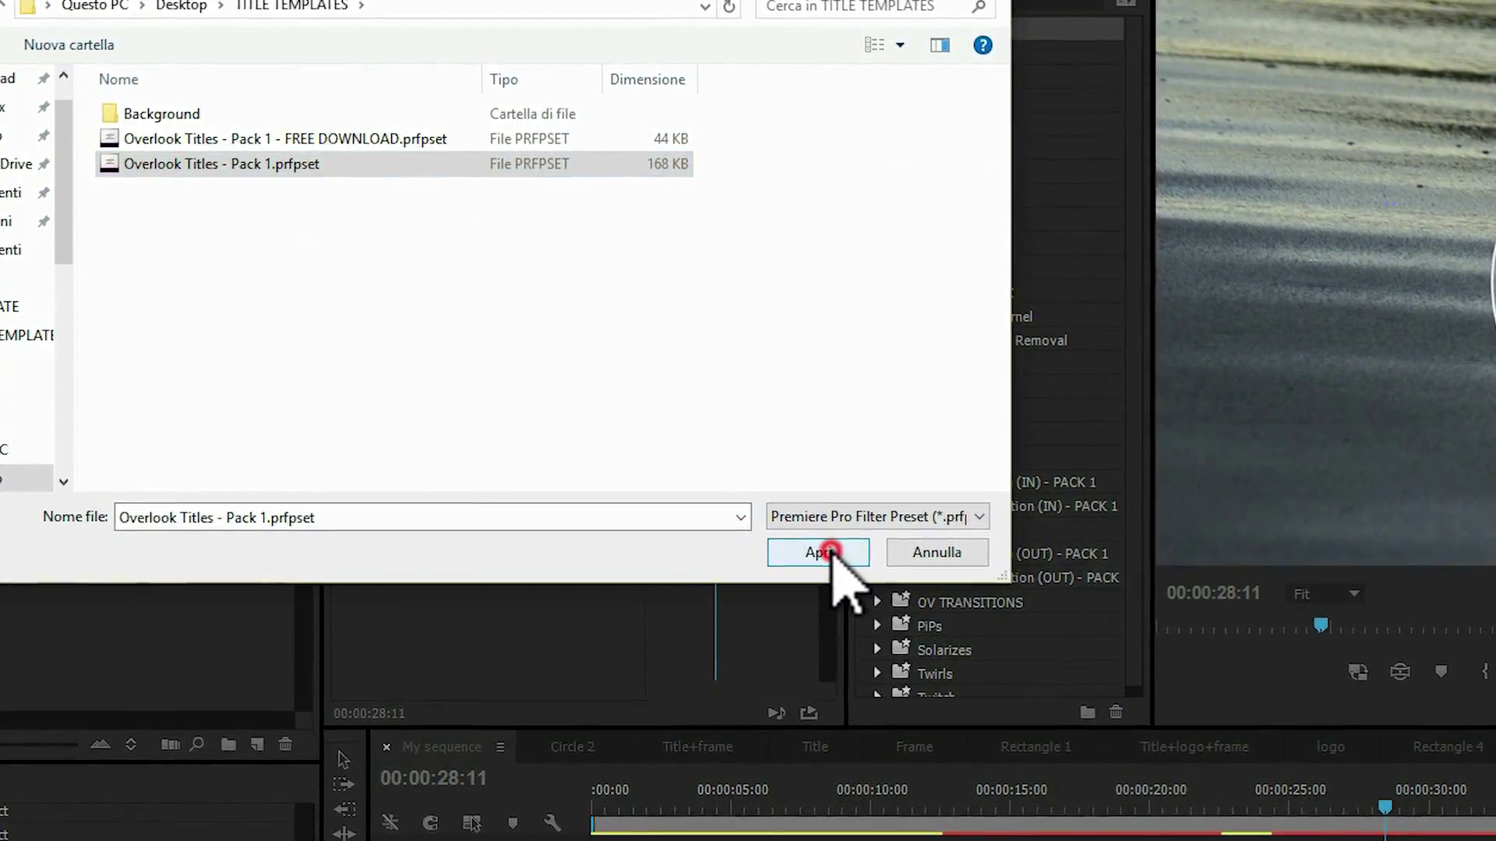
pyautogui.click(842, 557)
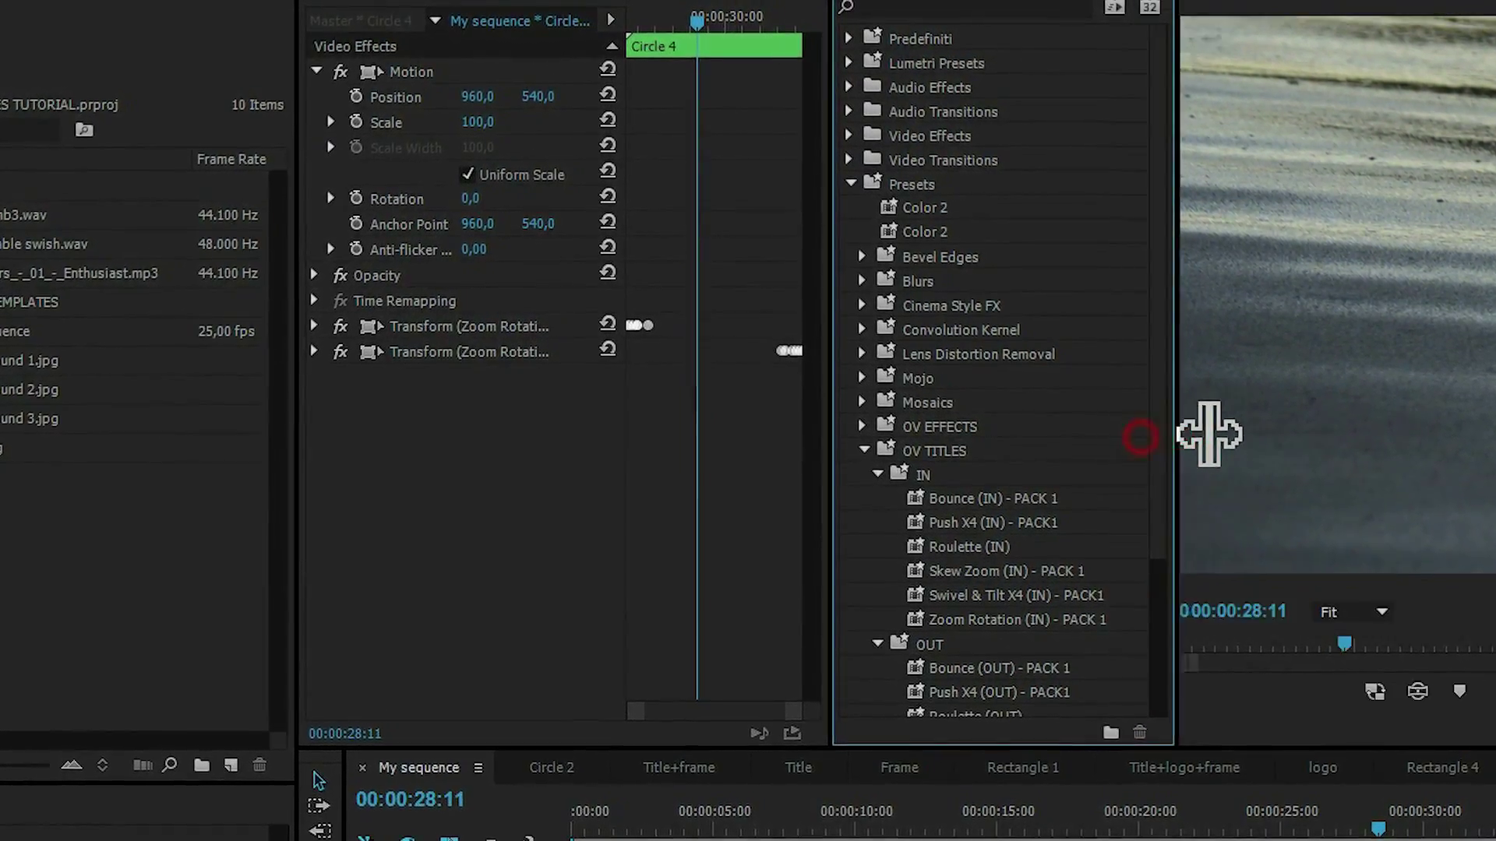
pyautogui.moveTo(1145, 436); pyautogui.dragTo(1215, 430)
pyautogui.scroll(-2, 1127, 515)
pyautogui.scroll(-2, 1135, 529)
pyautogui.scroll(-1, 1140, 532)
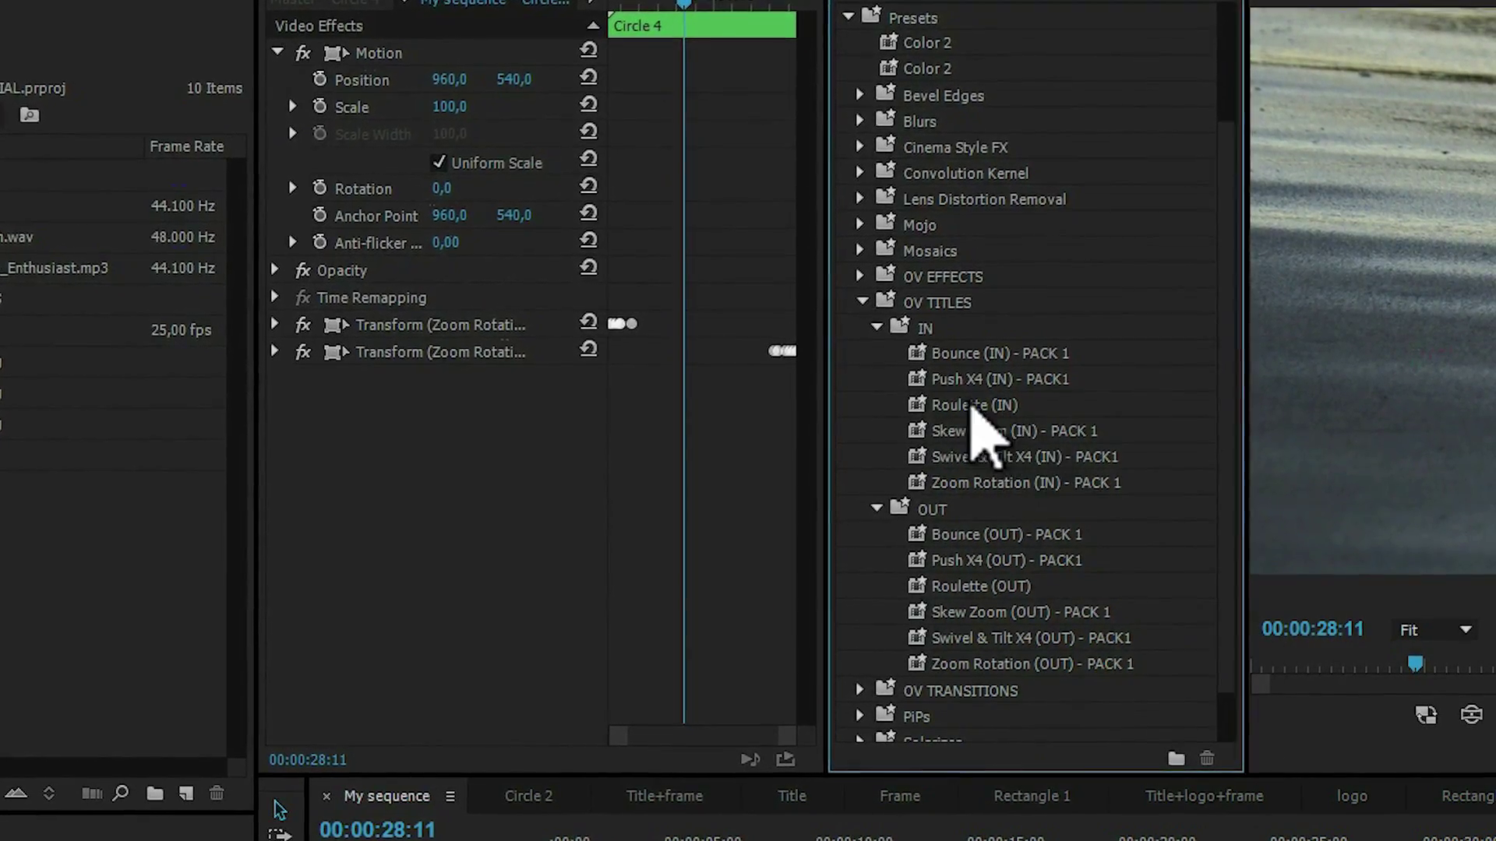
# Step: Delete both Zoom Rotation Transform effects, apply Bounce (IN) - PACK 1 to Circle 4, and preview
pyautogui.click(394, 329)
pyautogui.press('Delete')
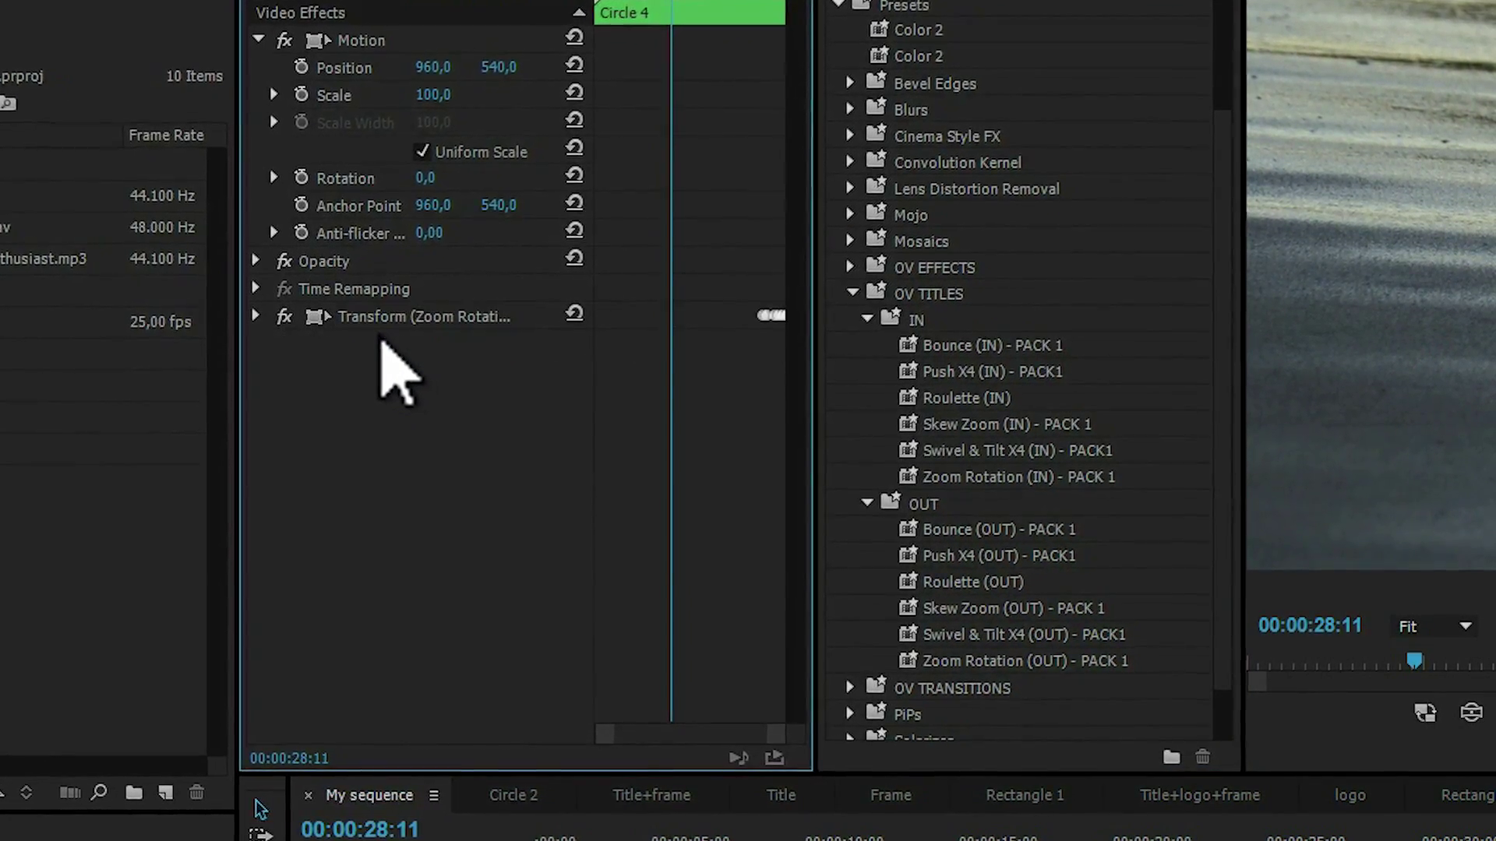
pyautogui.click(380, 321)
pyautogui.press('Delete')
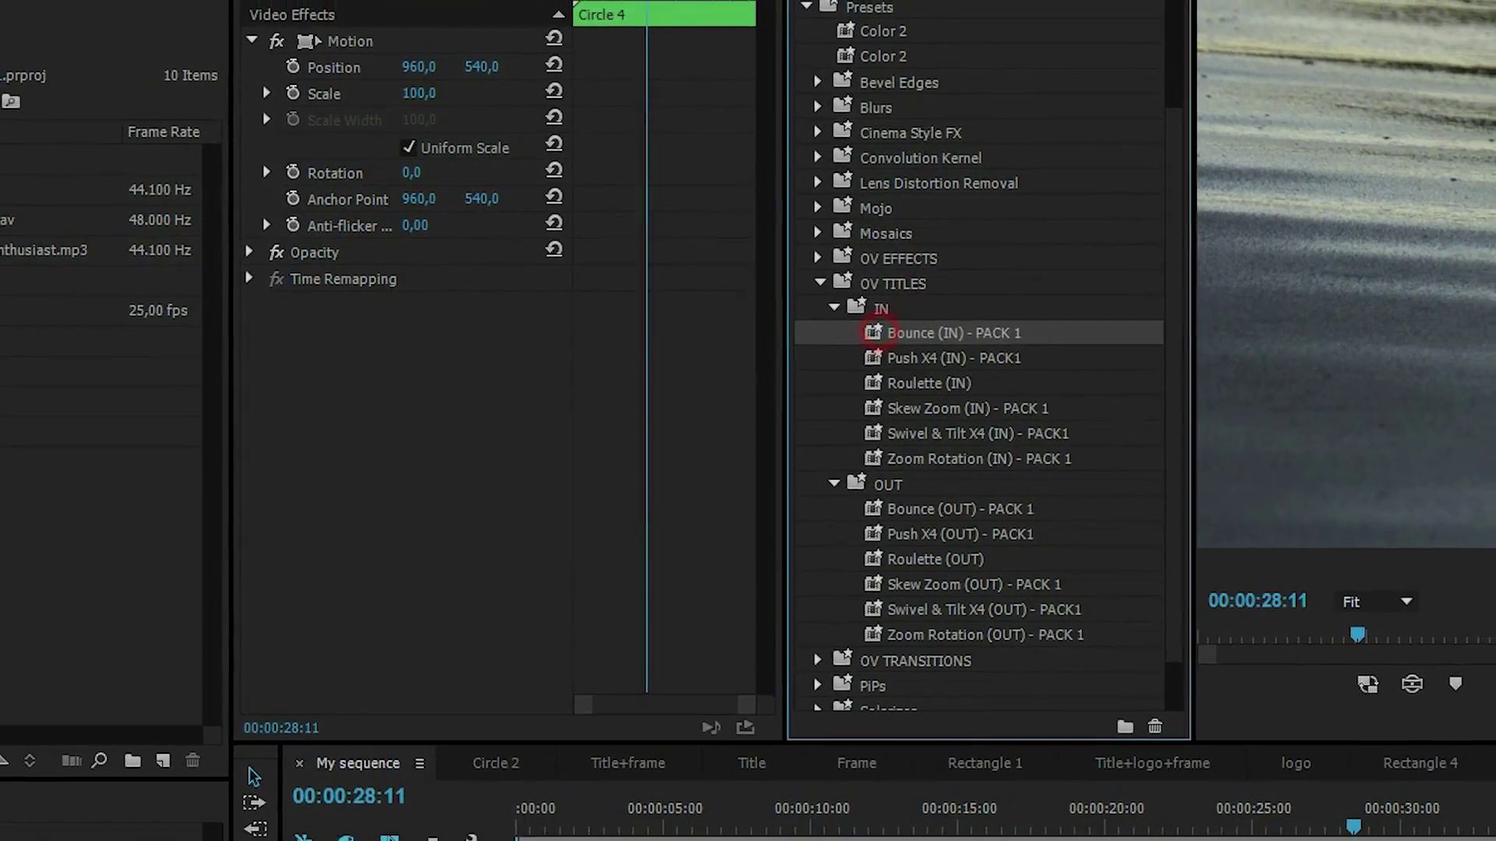
pyautogui.moveTo(906, 339); pyautogui.dragTo(1134, 794)
pyautogui.click(1092, 722)
pyautogui.press('space')
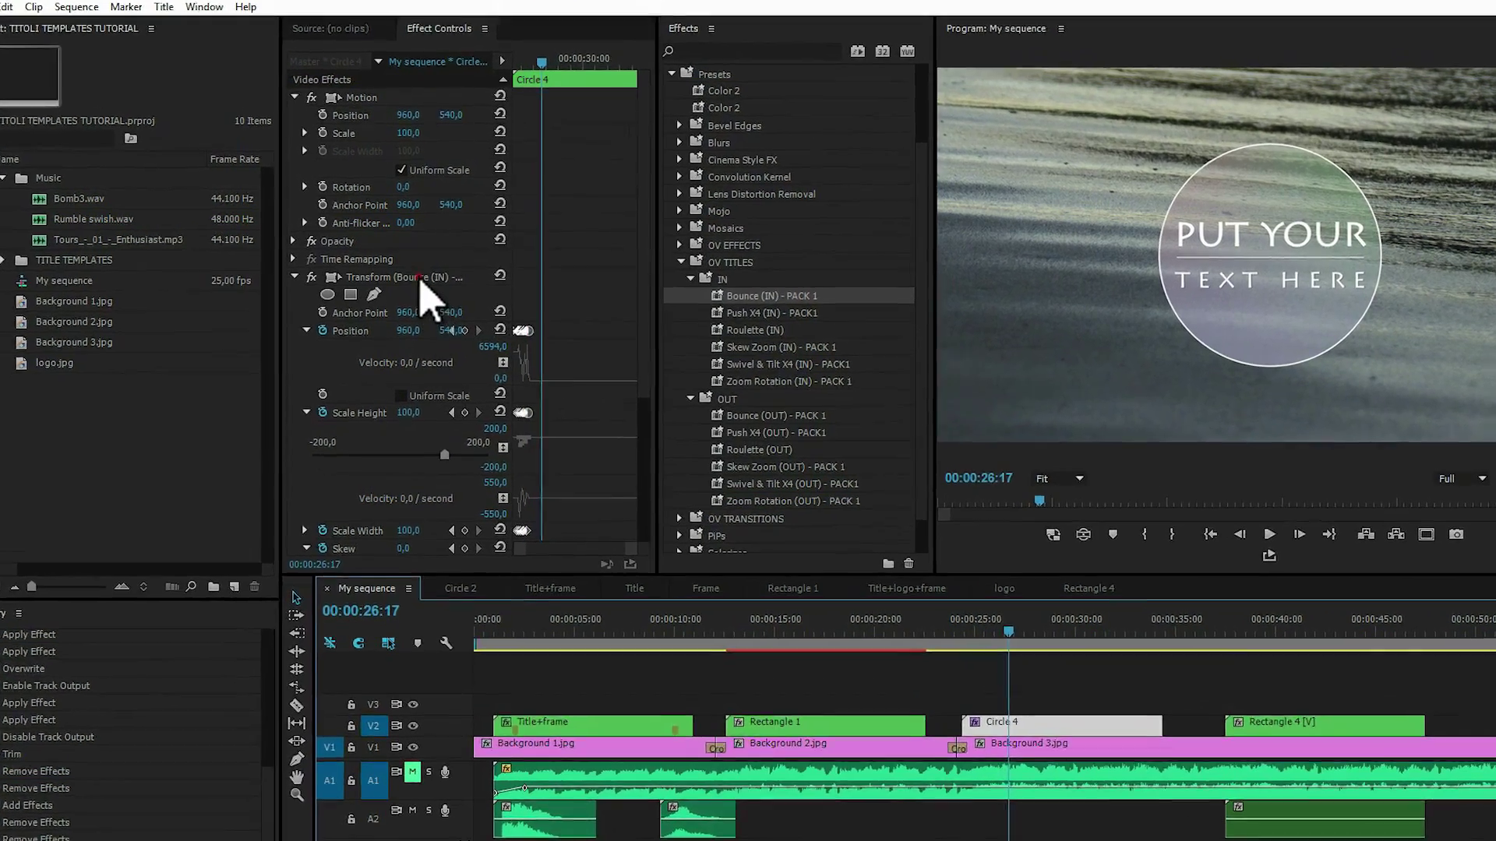
# Step: Replace the Bounce effect with Roulette (IN) on Circle 4 and preview it
pyautogui.click(416, 272)
pyautogui.press('Delete')
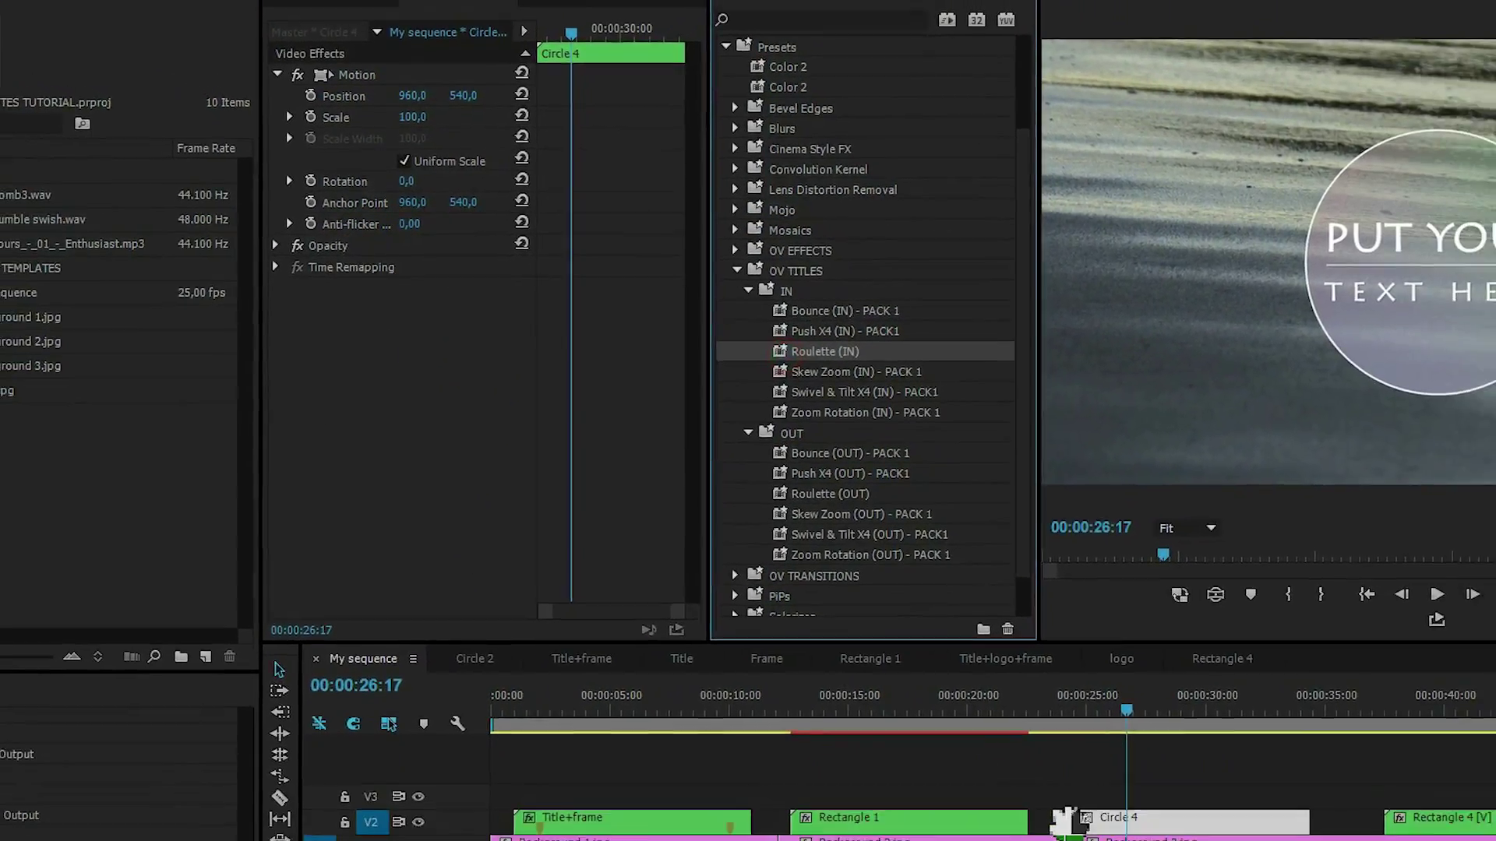
pyautogui.moveTo(889, 378); pyautogui.dragTo(994, 724)
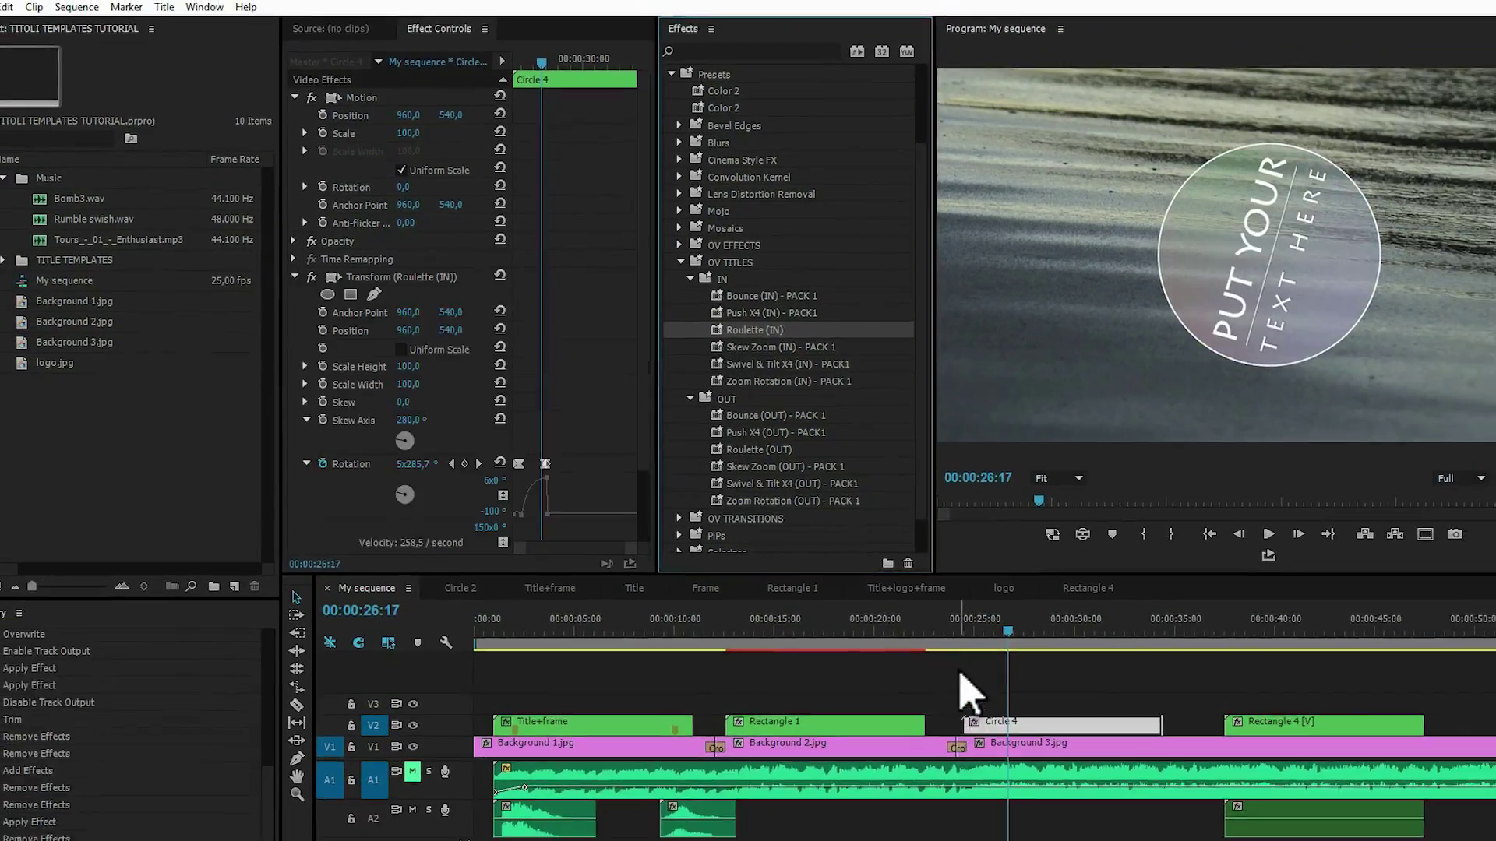
pyautogui.click(913, 594)
pyautogui.press('space')
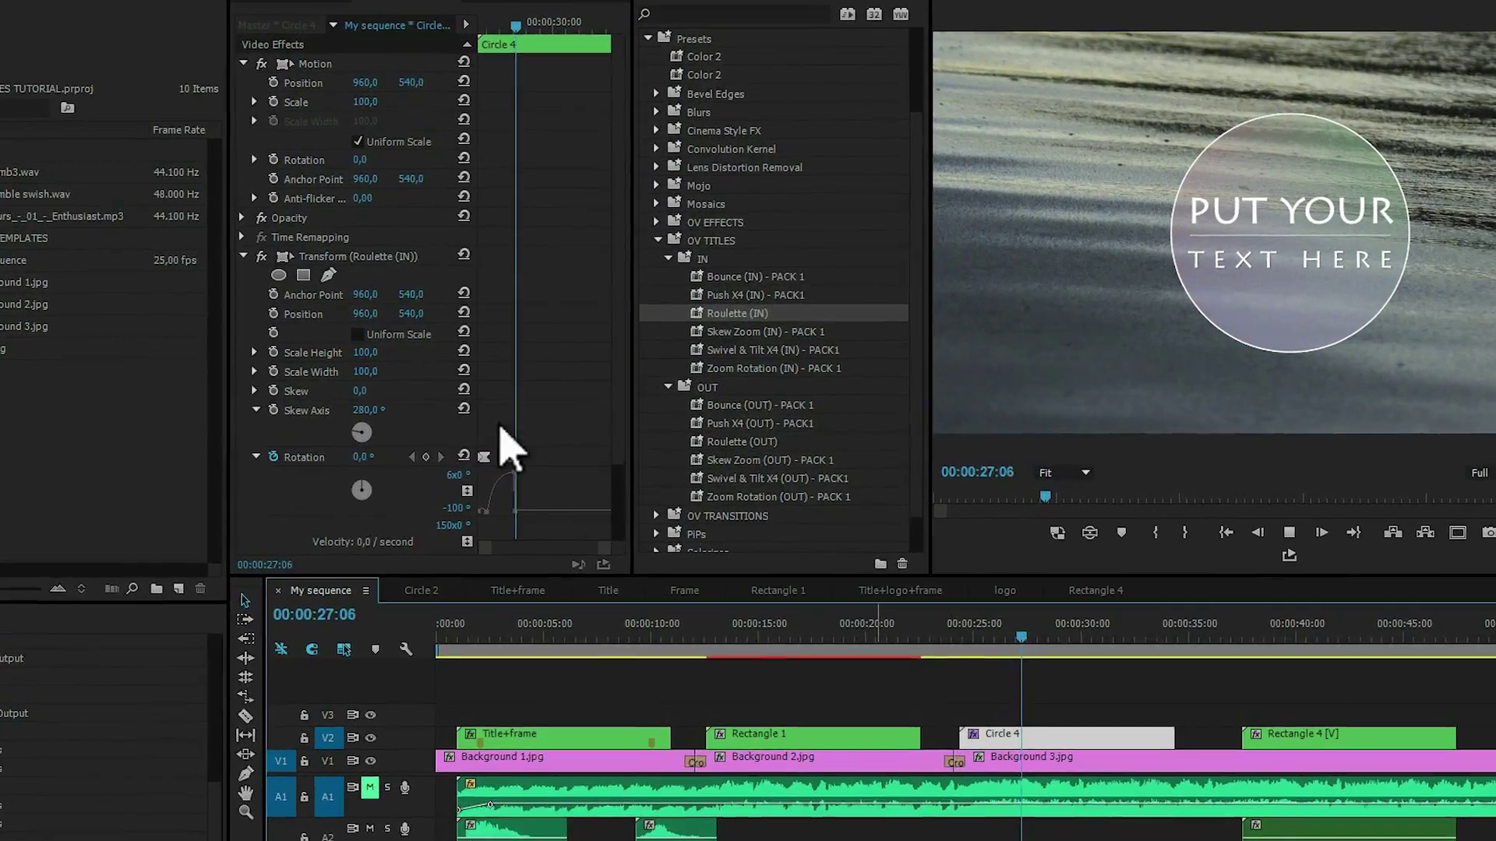
pyautogui.press('space')
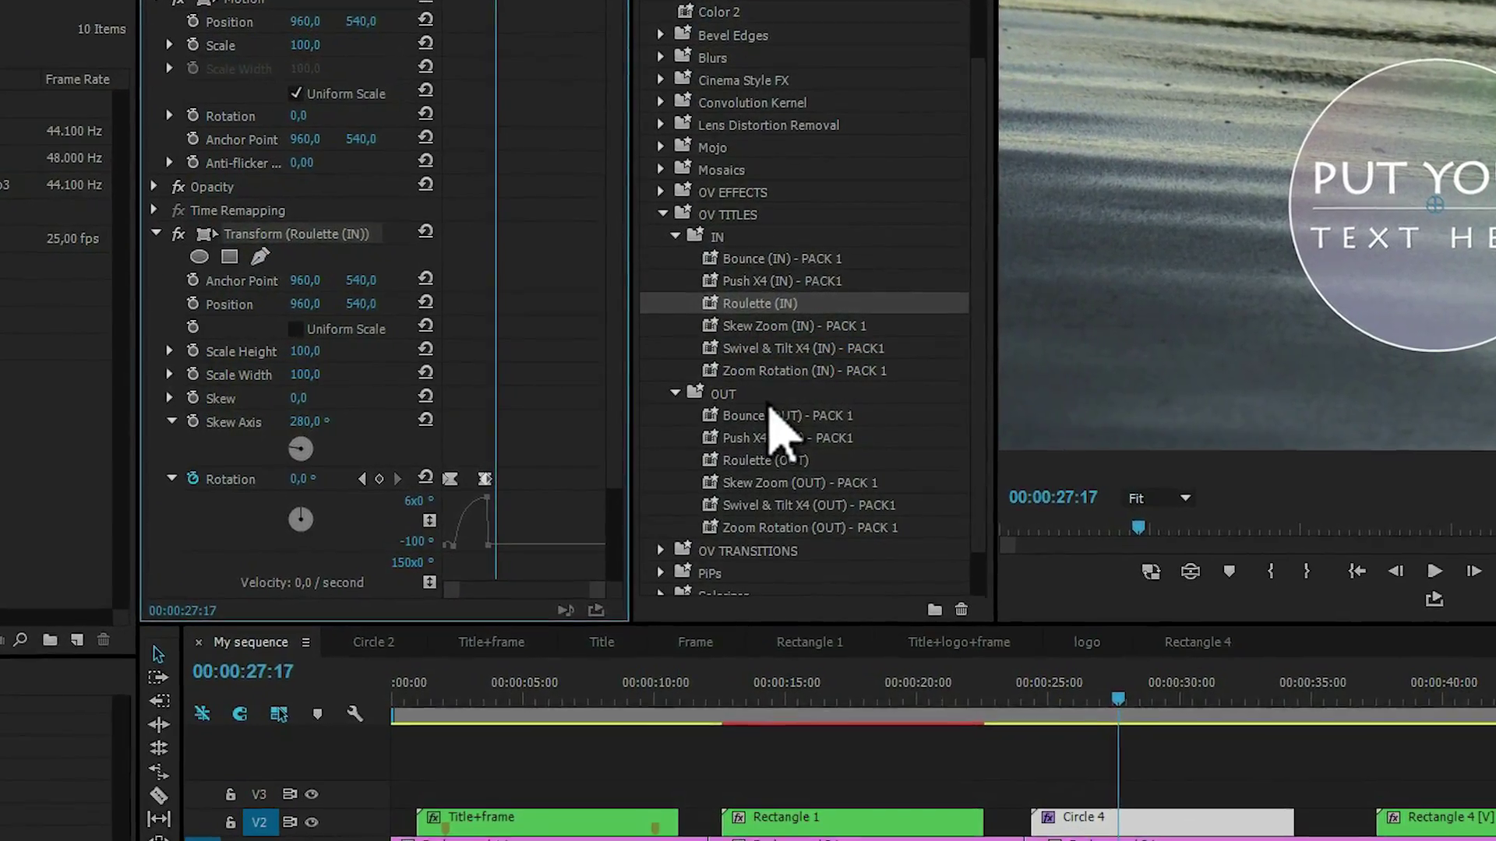
# Step: Remove Roulette (IN) and apply Push X4 (IN) - PACK1 to Circle 4
pyautogui.press('Delete')
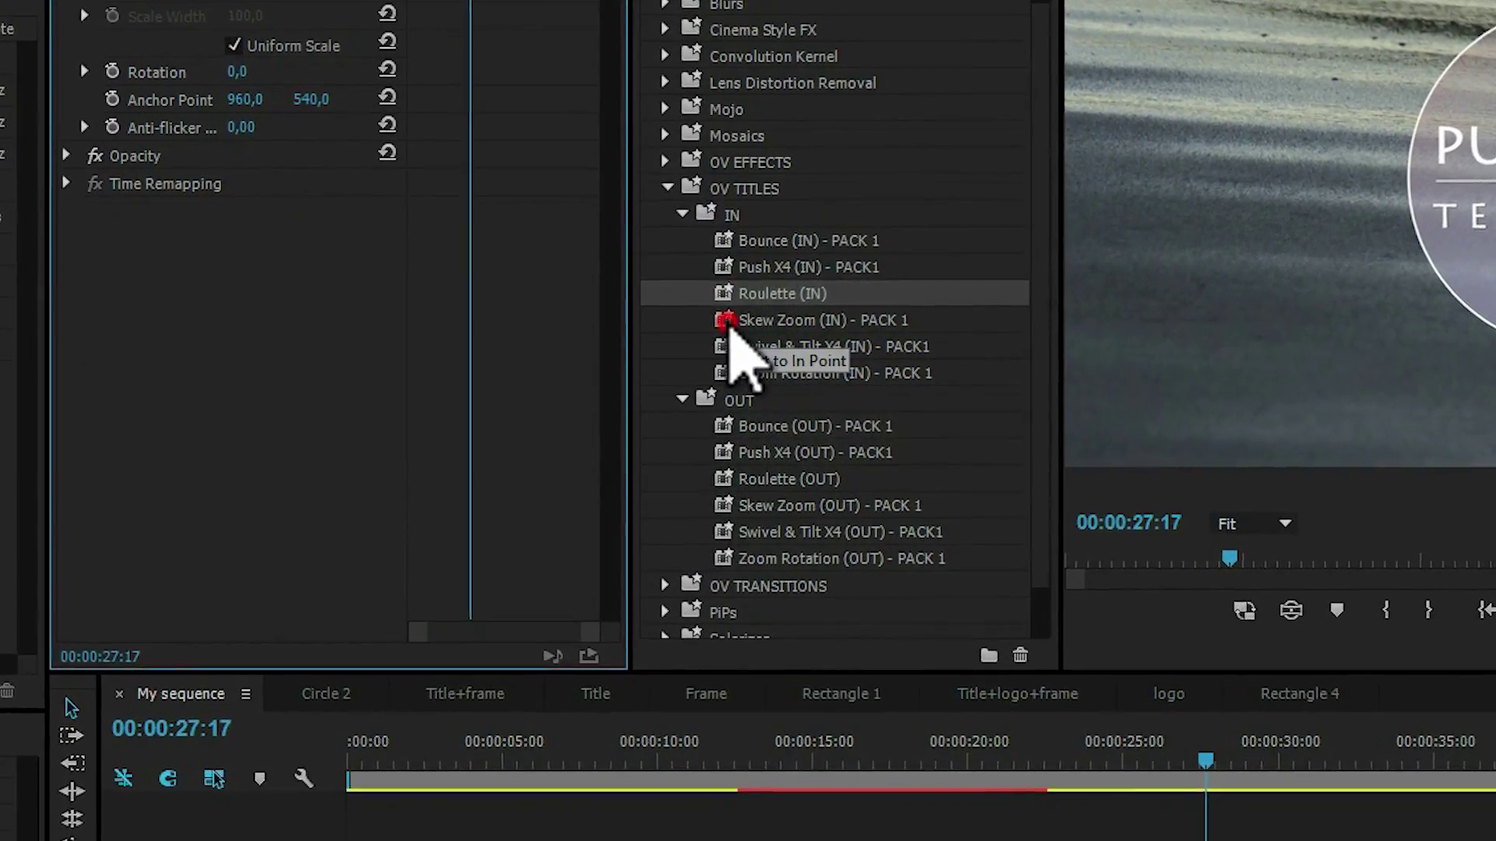
pyautogui.click(729, 319)
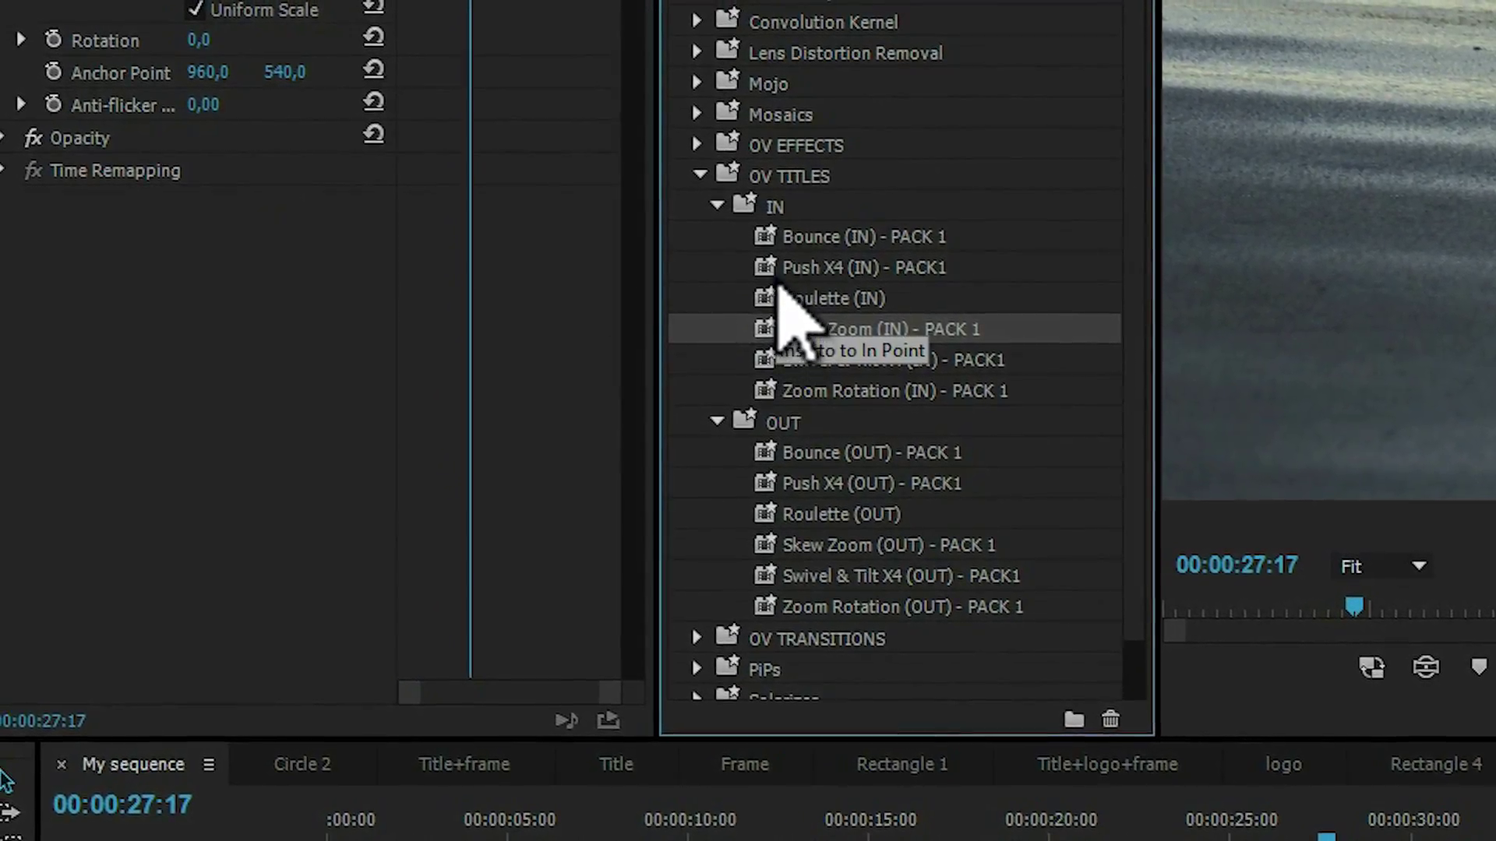
pyautogui.moveTo(780, 268); pyautogui.dragTo(1089, 826)
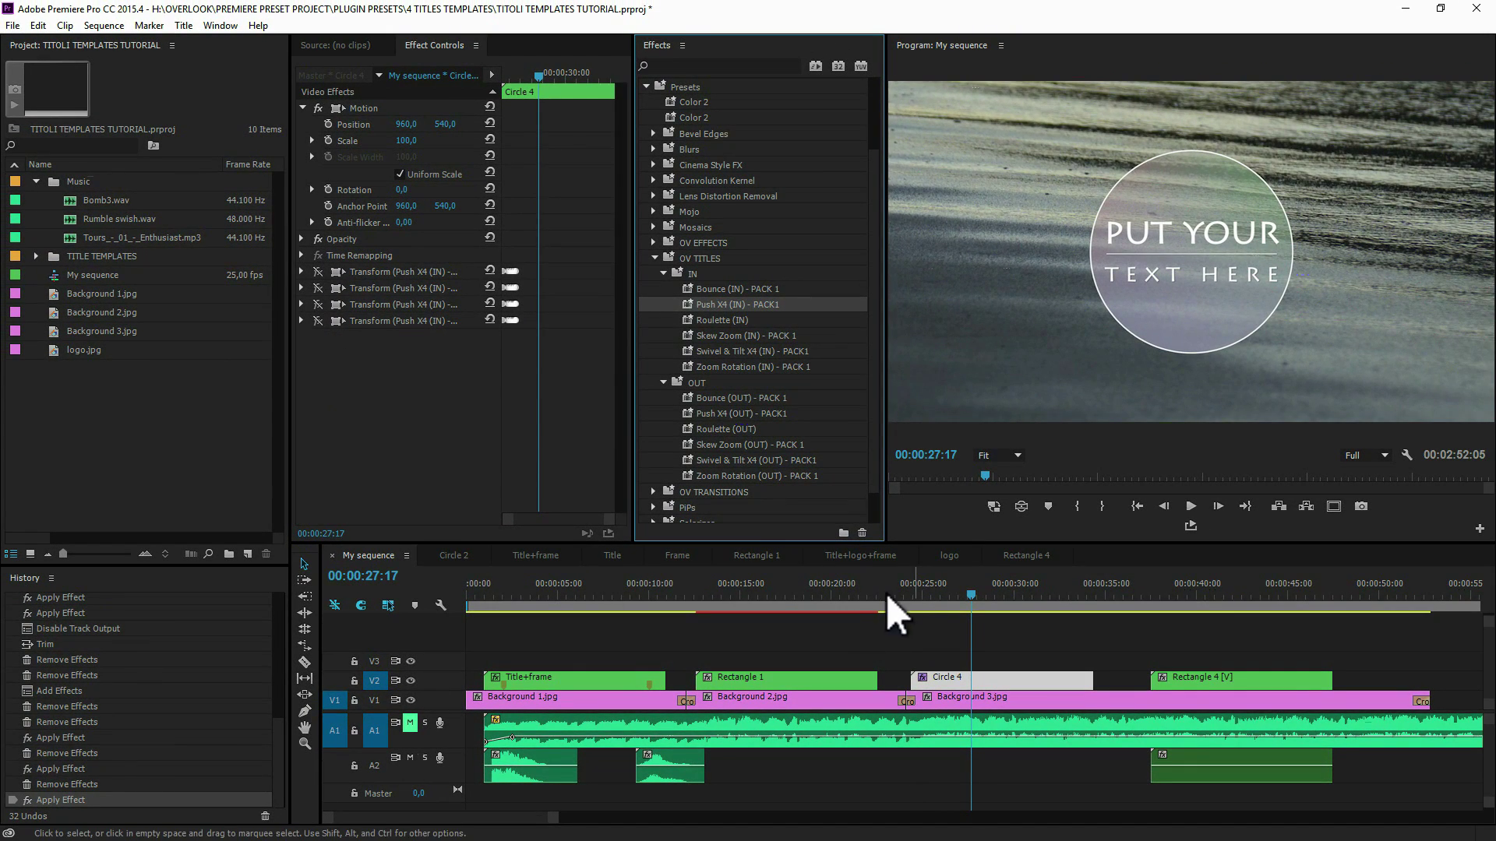
# Step: Go to the start of Circle 4 and re-enable the first Transform (Push X4 (IN)) effect
pyautogui.click(908, 595)
pyautogui.click(317, 271)
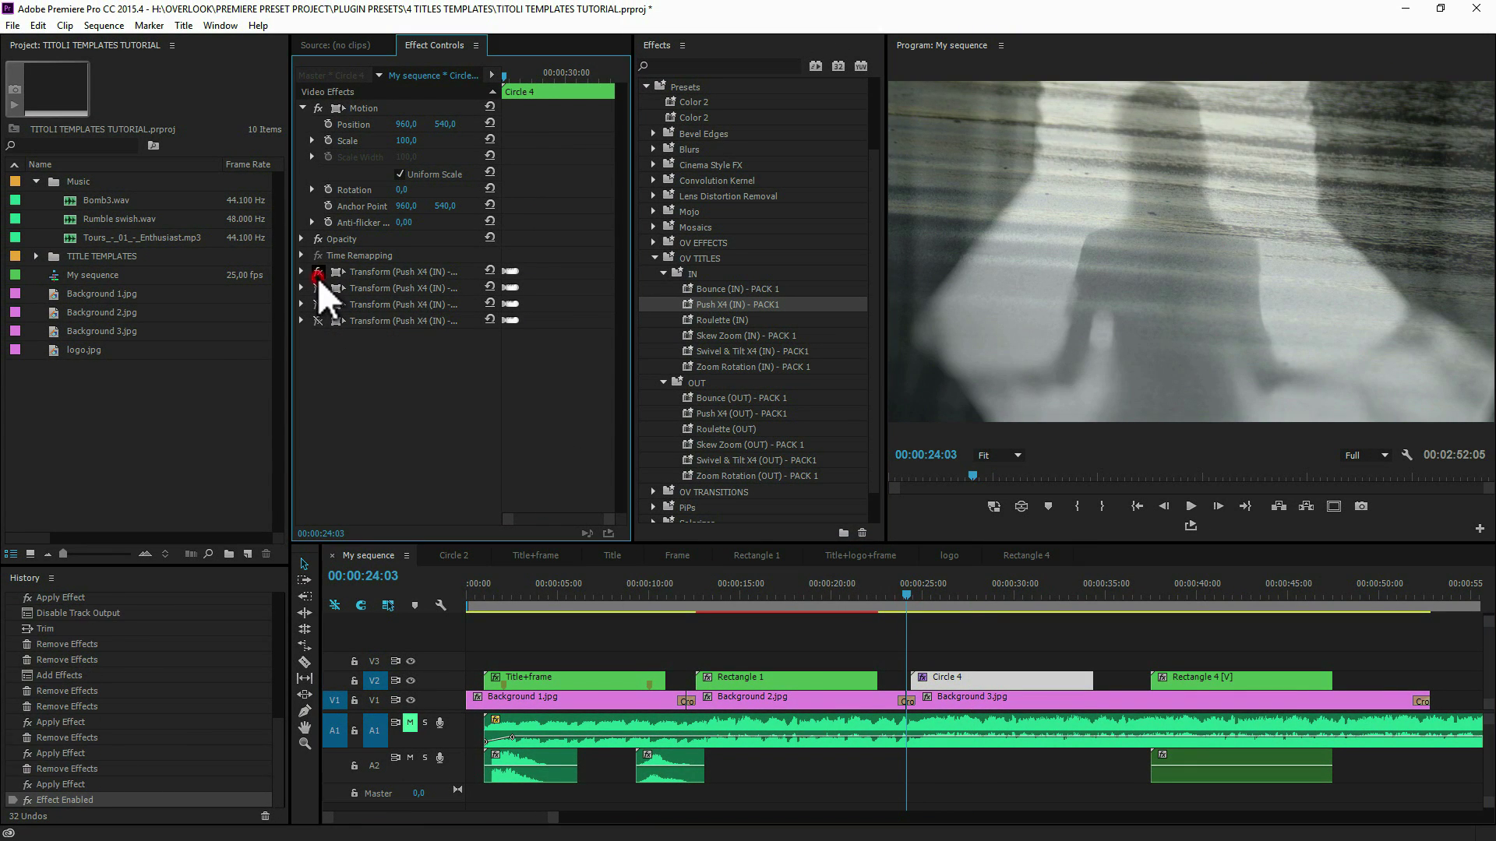